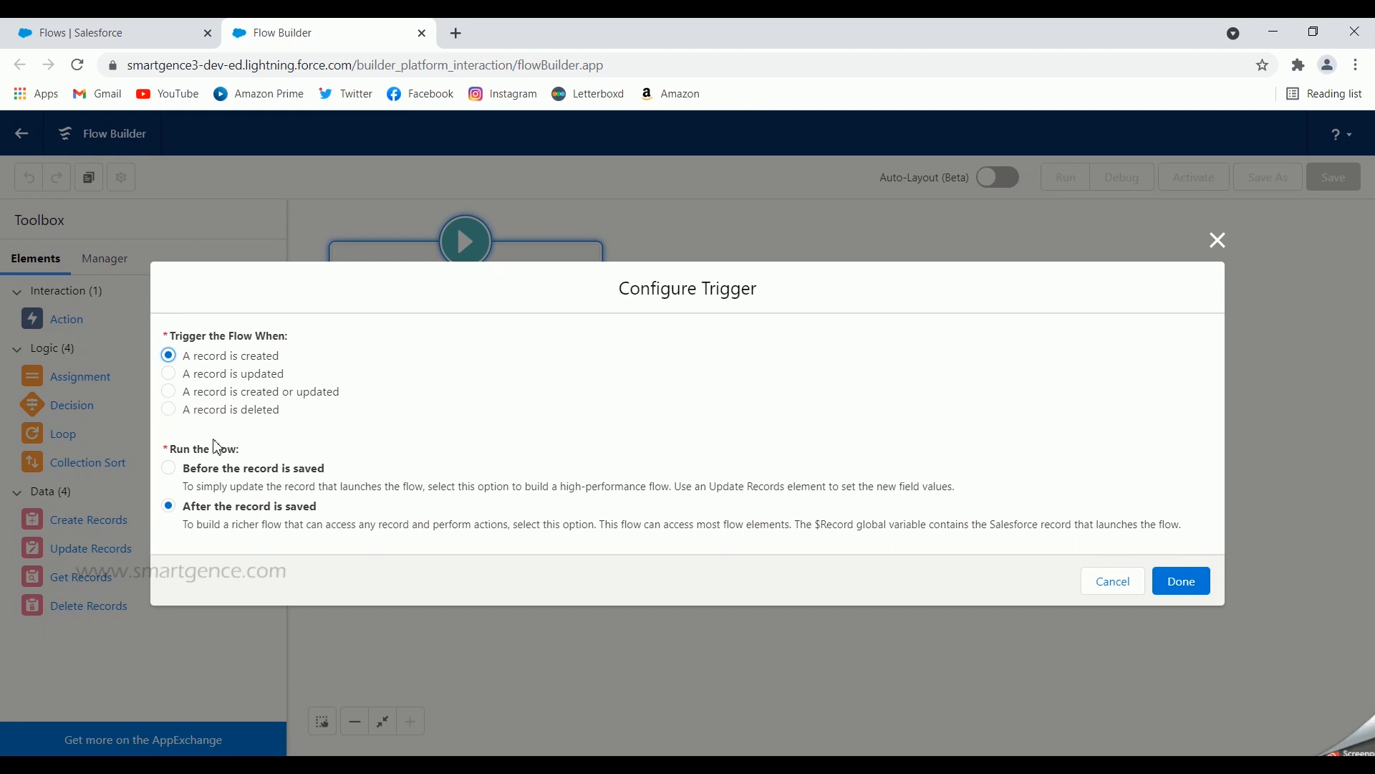
- Confirm the trigger for created records, after save, and set Job application as the triggering object with condition requirements None
{"action": "left_click", "coordinate": [1182, 582]}
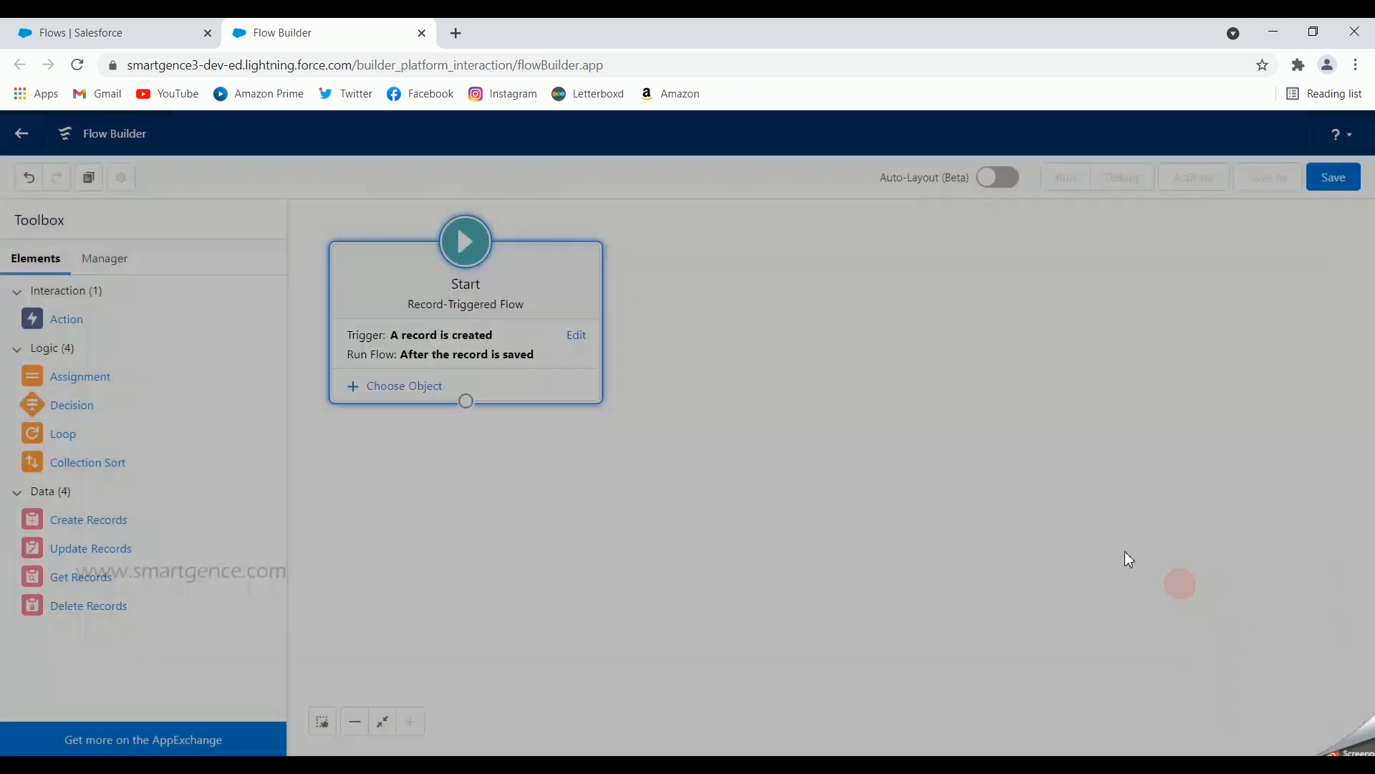
{"action": "left_click", "coordinate": [406, 393]}
{"action": "left_click", "coordinate": [408, 455]}
{"action": "type", "text": "job"}
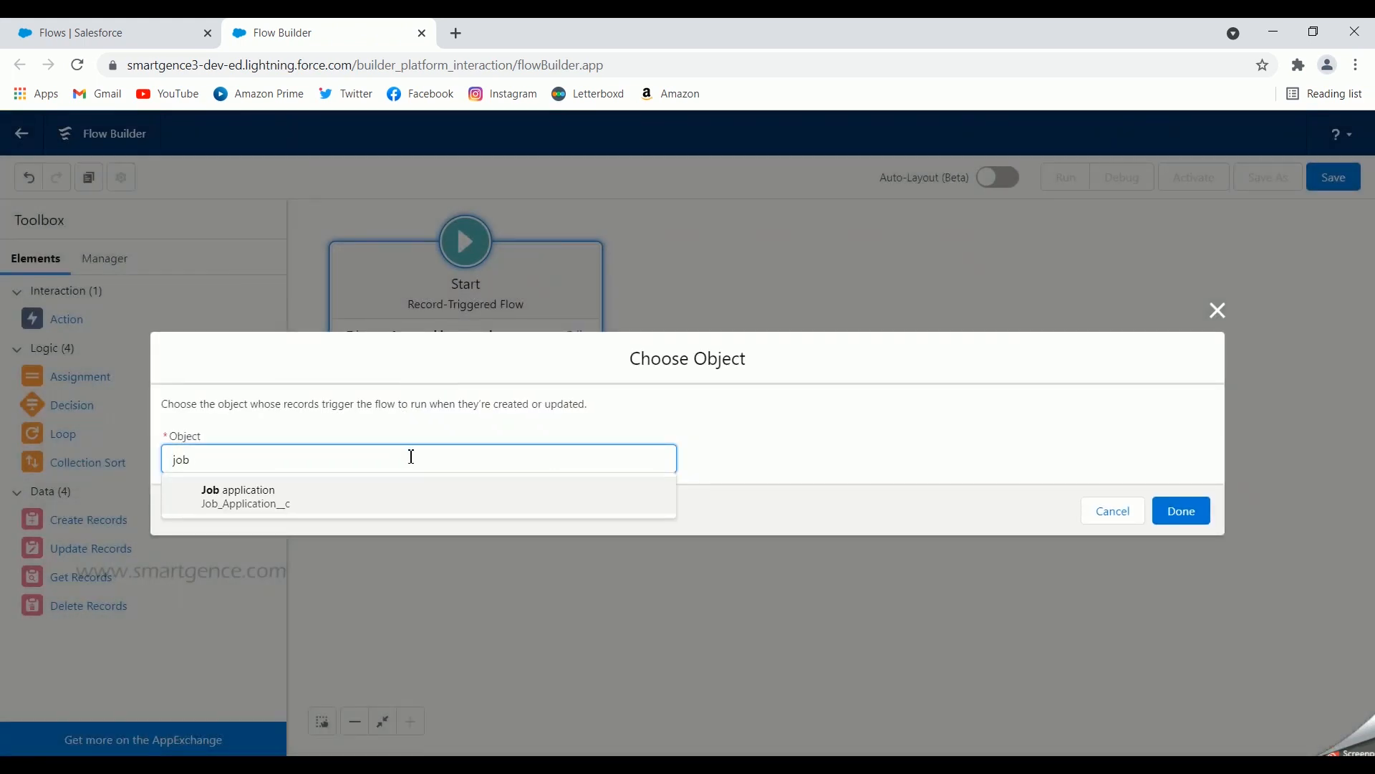
{"action": "left_click", "coordinate": [325, 494]}
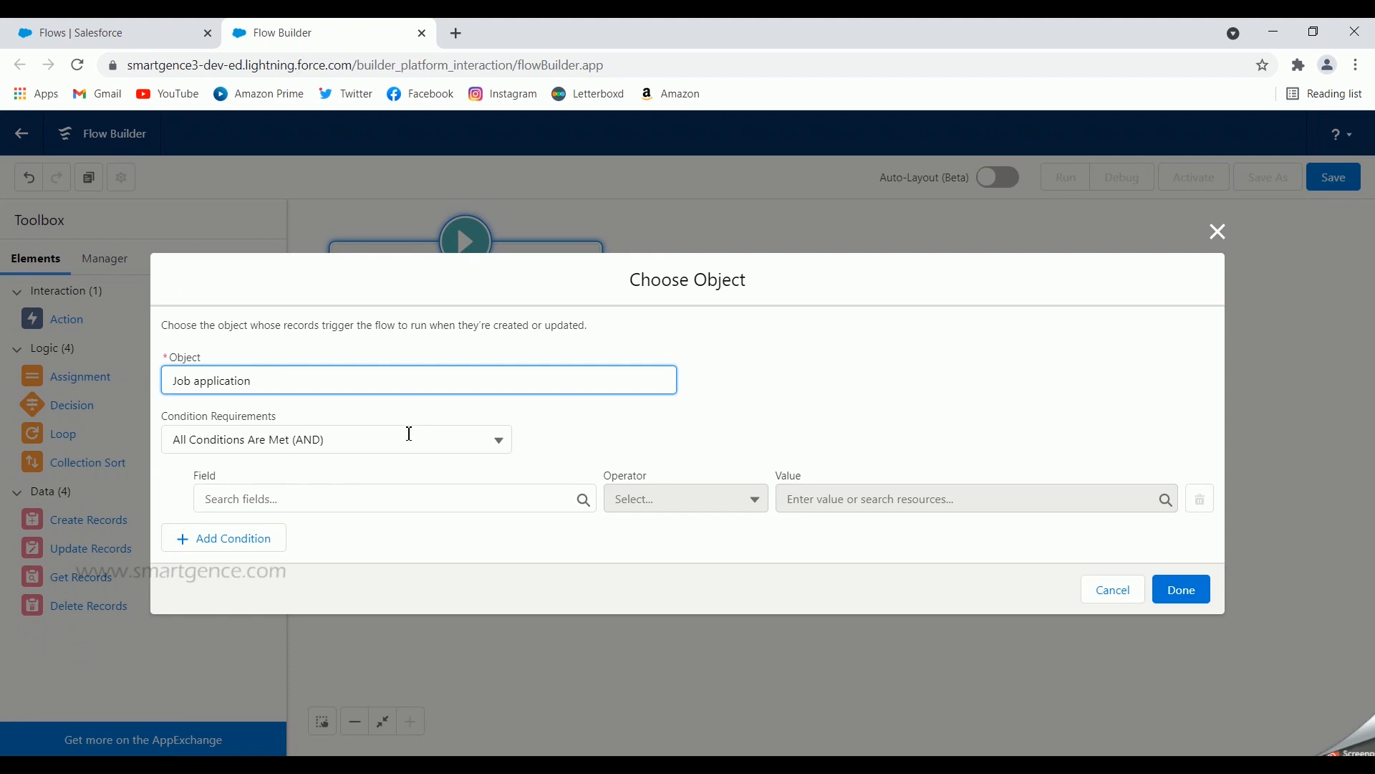
{"action": "left_click", "coordinate": [285, 447]}
{"action": "left_click", "coordinate": [255, 476]}
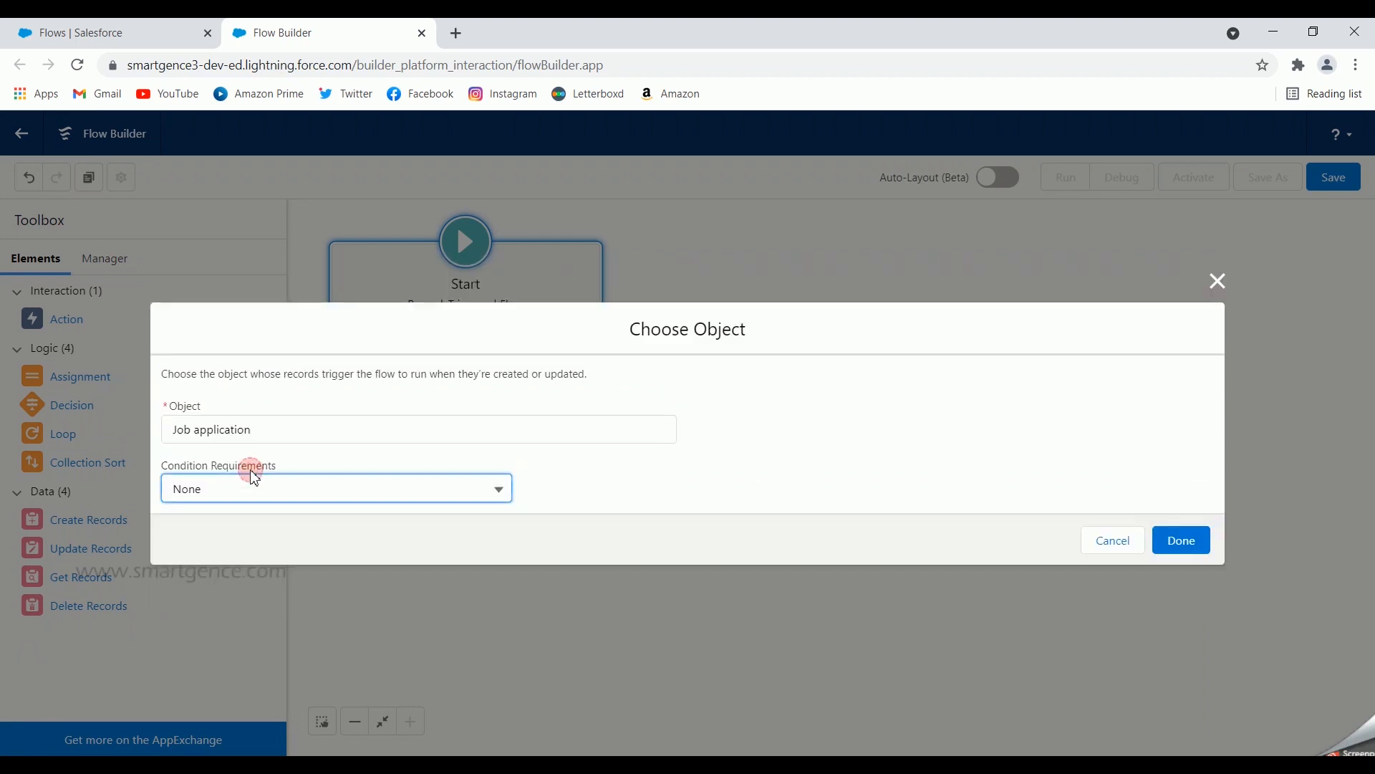
{"action": "left_click", "coordinate": [1184, 540]}
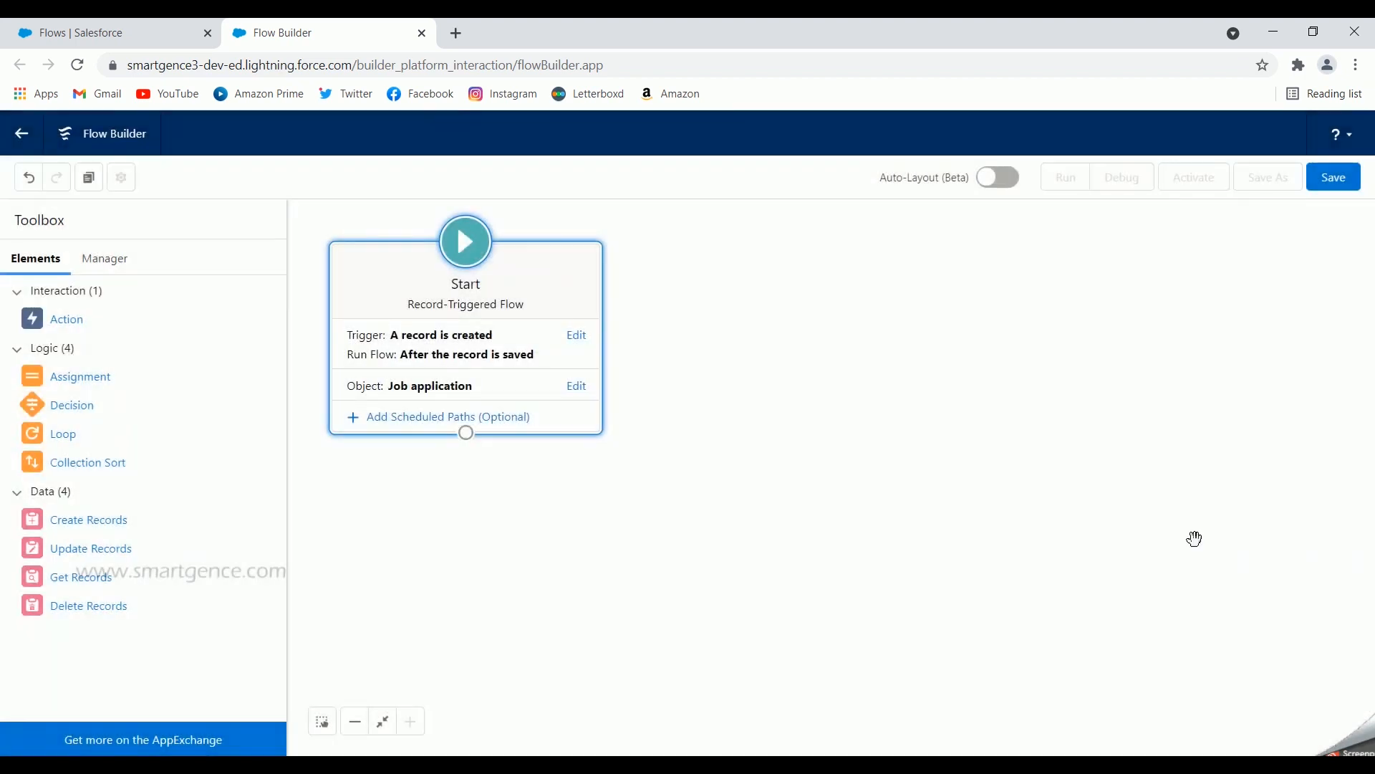
- Add an Action element below the Start element and choose the New Task action for it
{"action": "left_click_drag", "start_coordinate": [68, 321], "coordinate": [442, 518]}
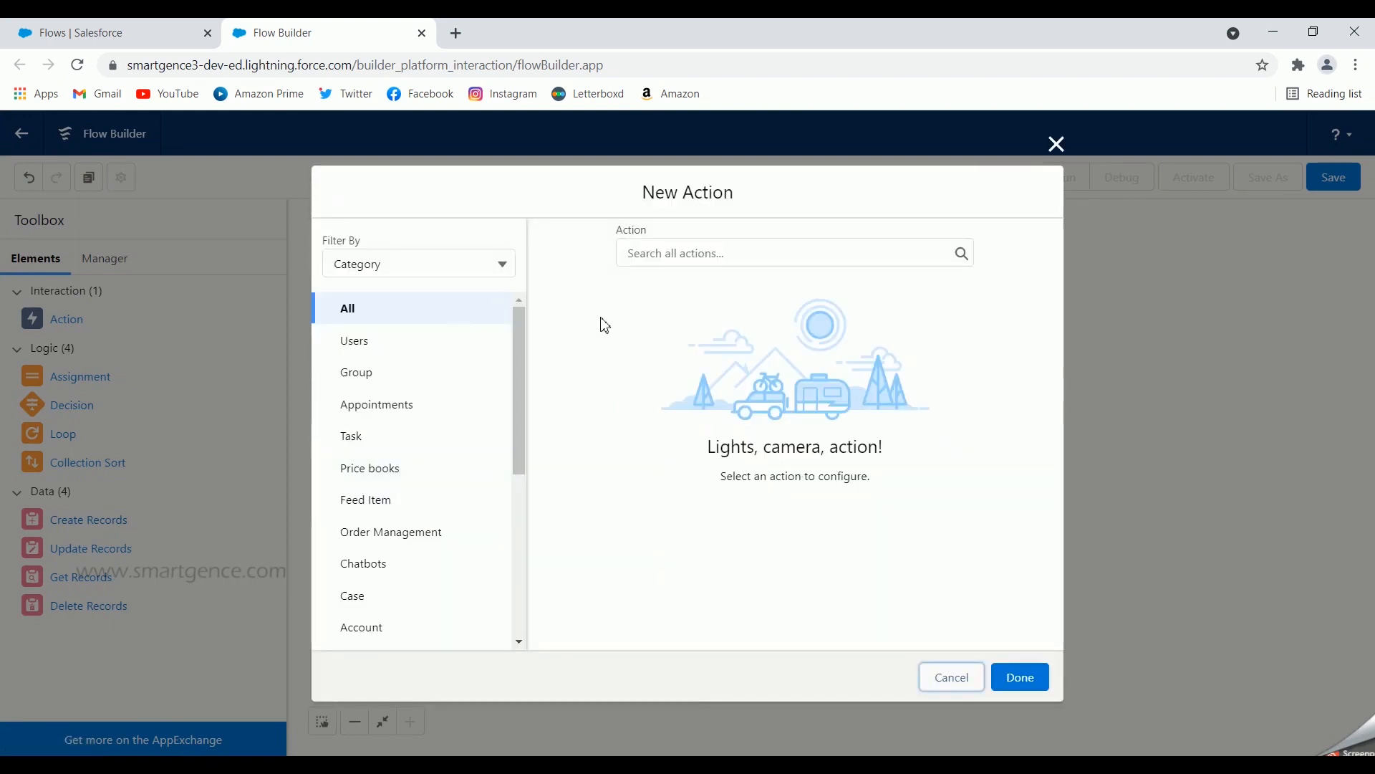
{"action": "left_click", "coordinate": [694, 262]}
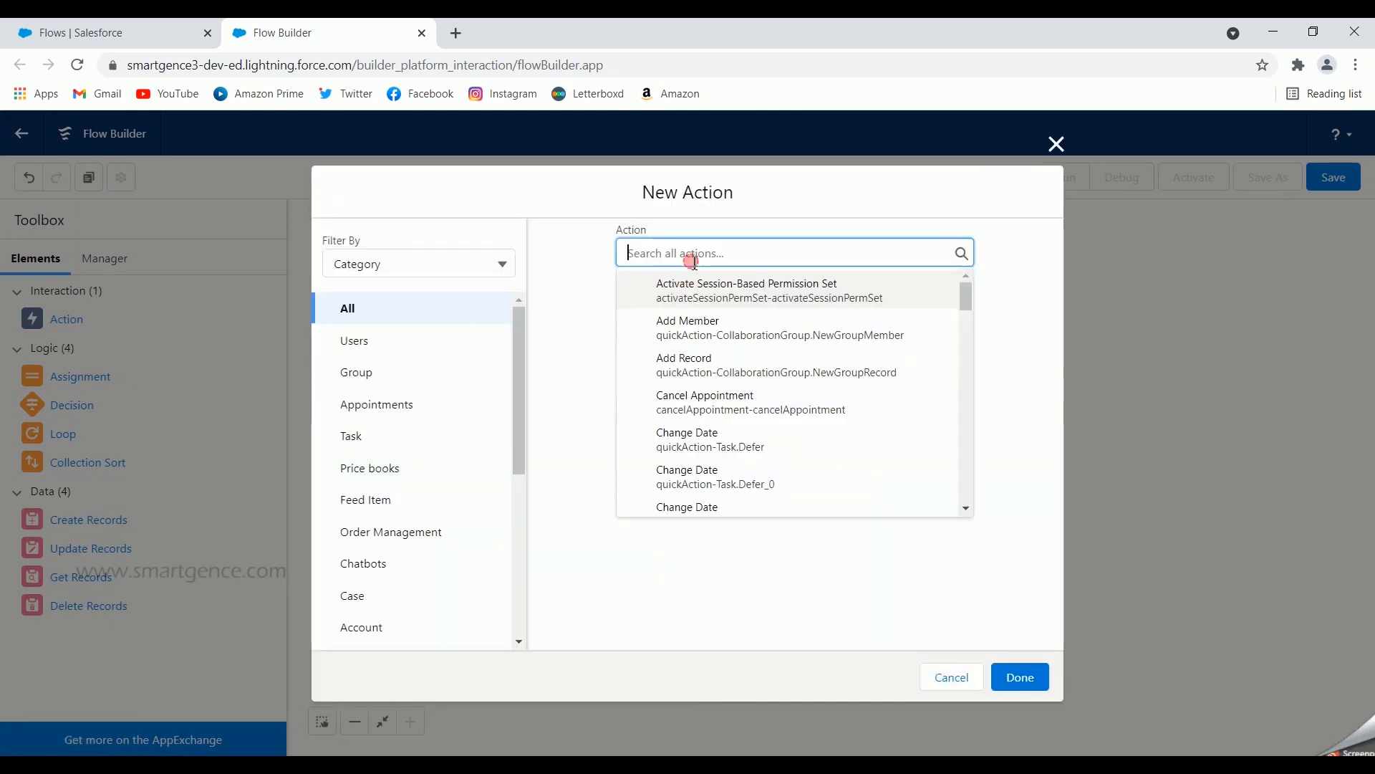
{"action": "type", "text": "task"}
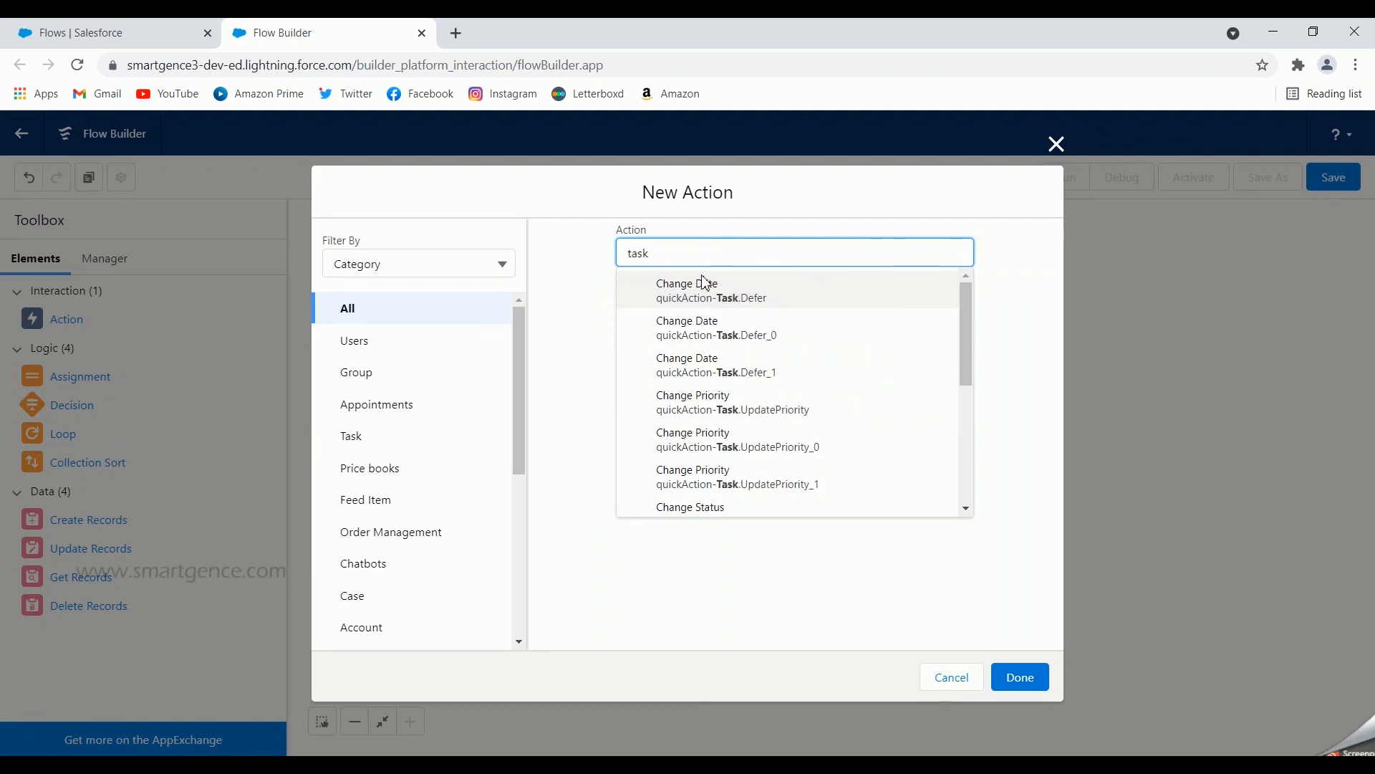
{"action": "scroll", "coordinate": [793, 332], "scroll_direction": "down", "scroll_amount": 4}
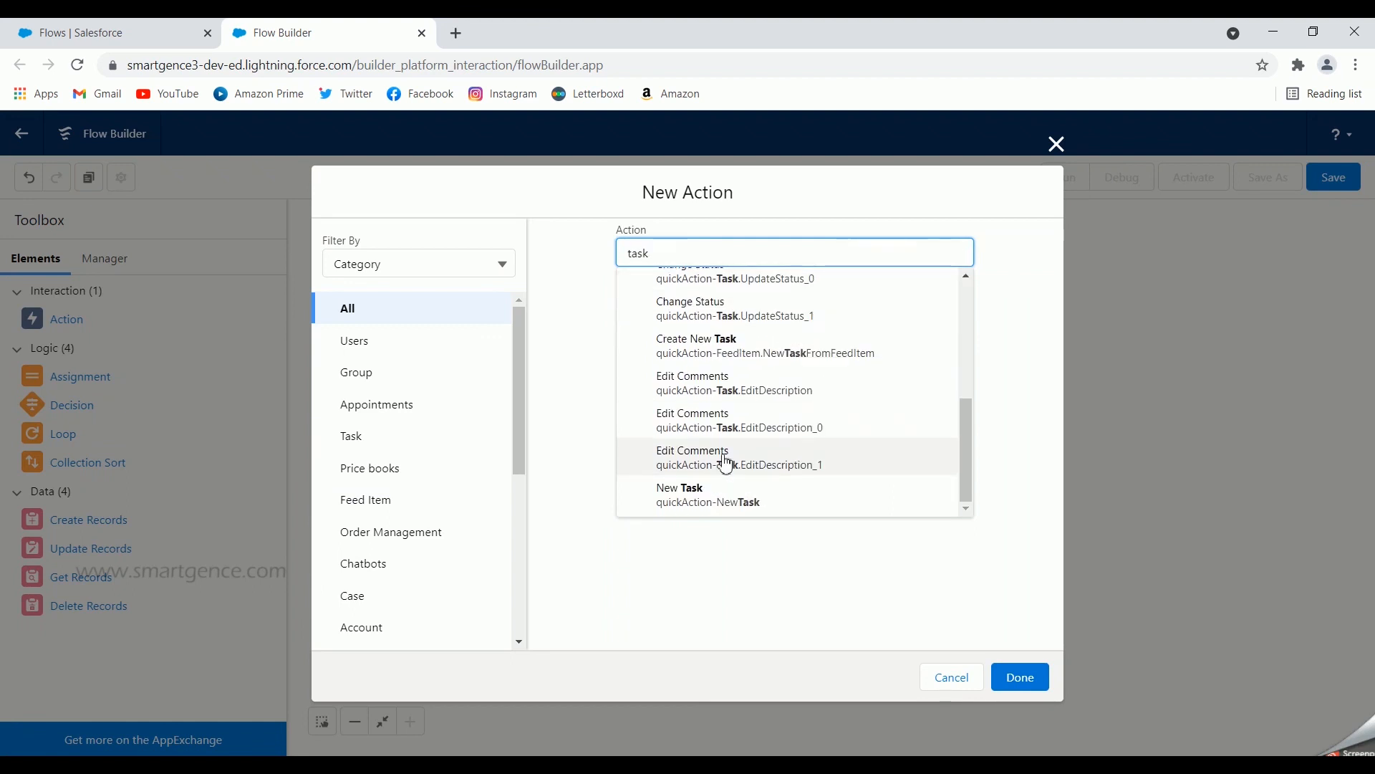
{"action": "left_click", "coordinate": [761, 509]}
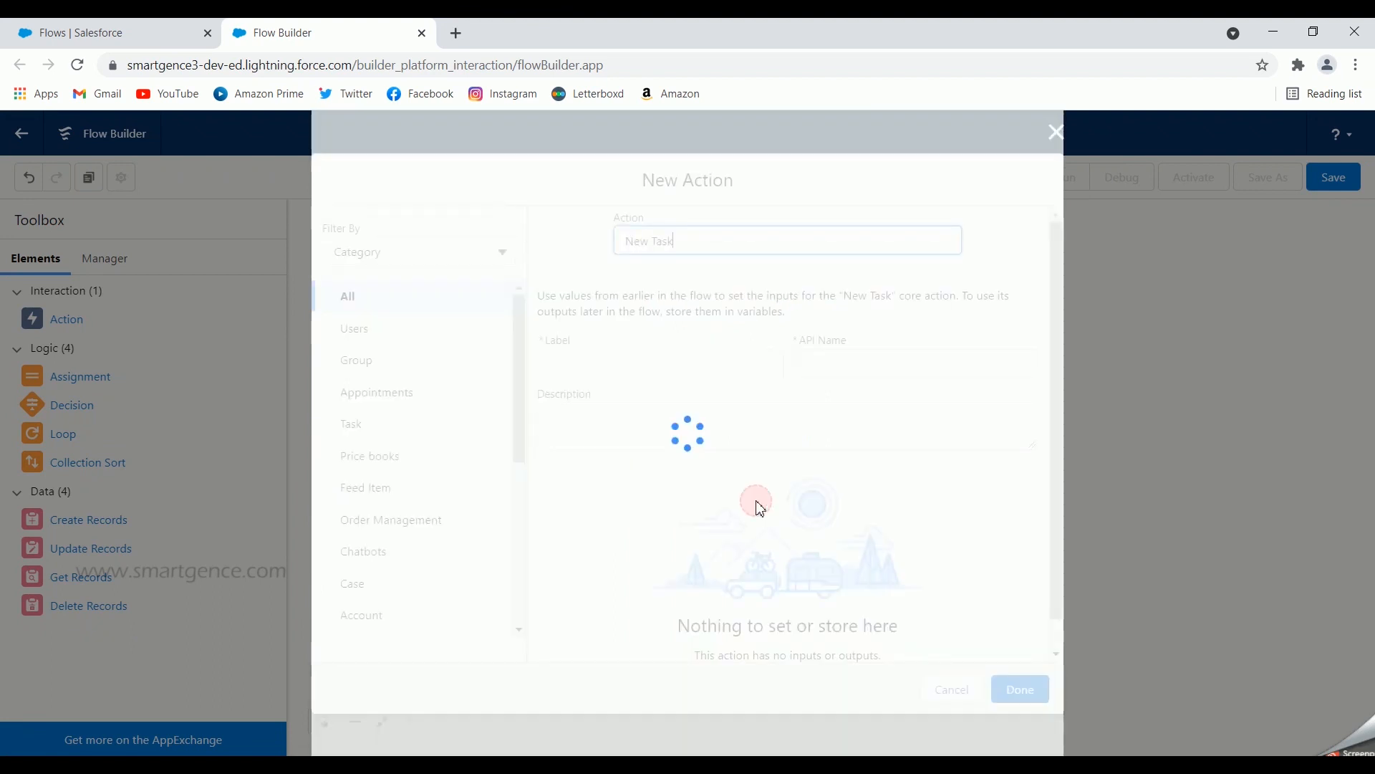
- Label the new action "Task creation", with Task_creation as its API name
{"action": "left_click", "coordinate": [598, 371]}
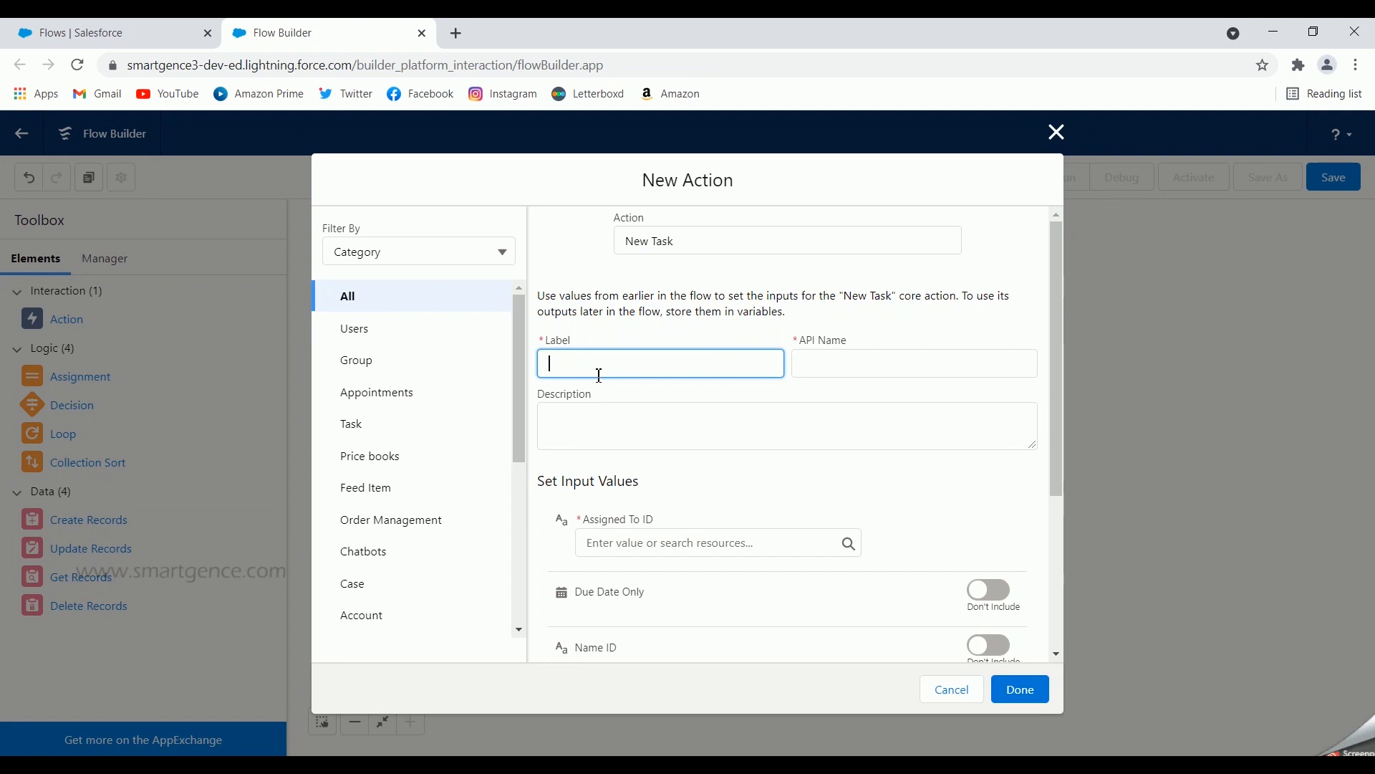
{"action": "type", "text": "Task creation"}
{"action": "left_click", "coordinate": [687, 422]}
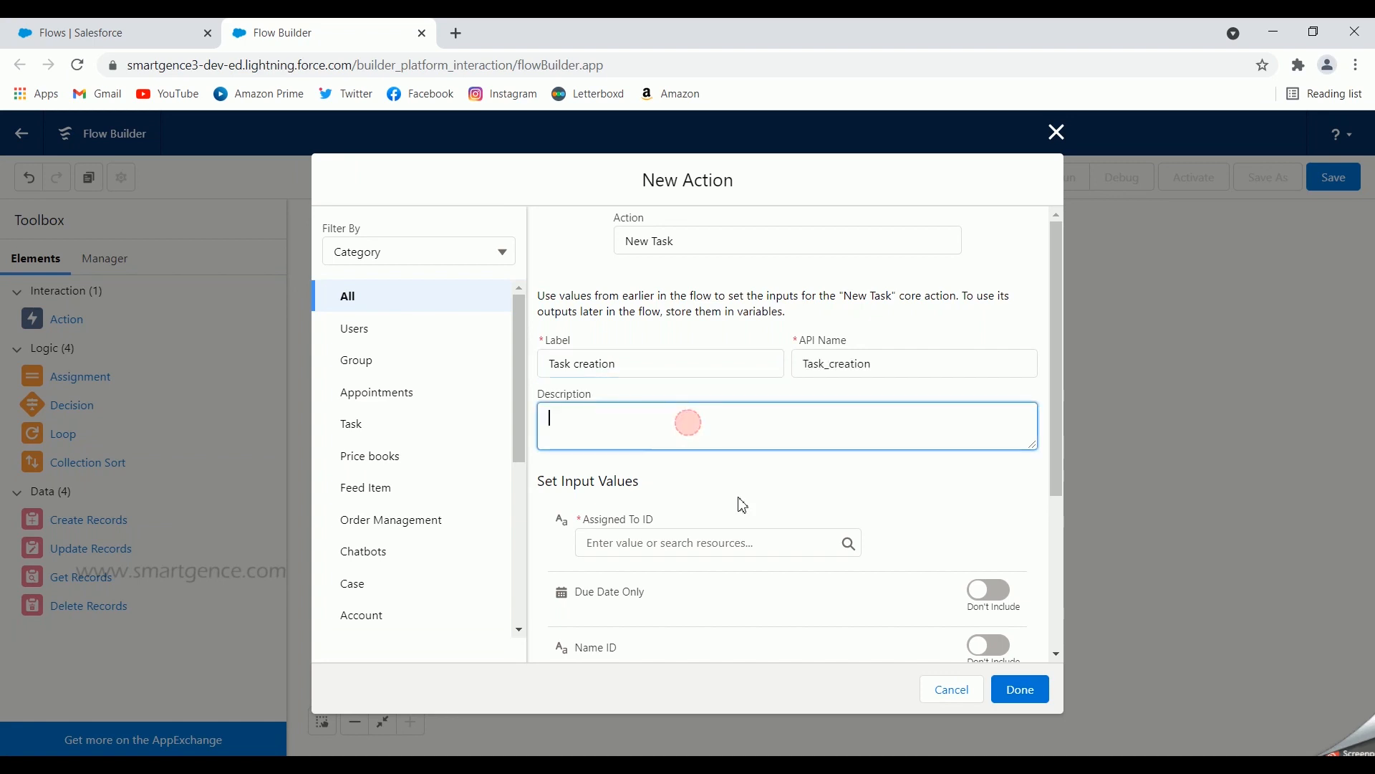
- Set the task's Assigned To ID to the triggering record's creator, {!$Record.CreatedById}
{"action": "scroll", "coordinate": [740, 505], "scroll_direction": "down", "scroll_amount": 3}
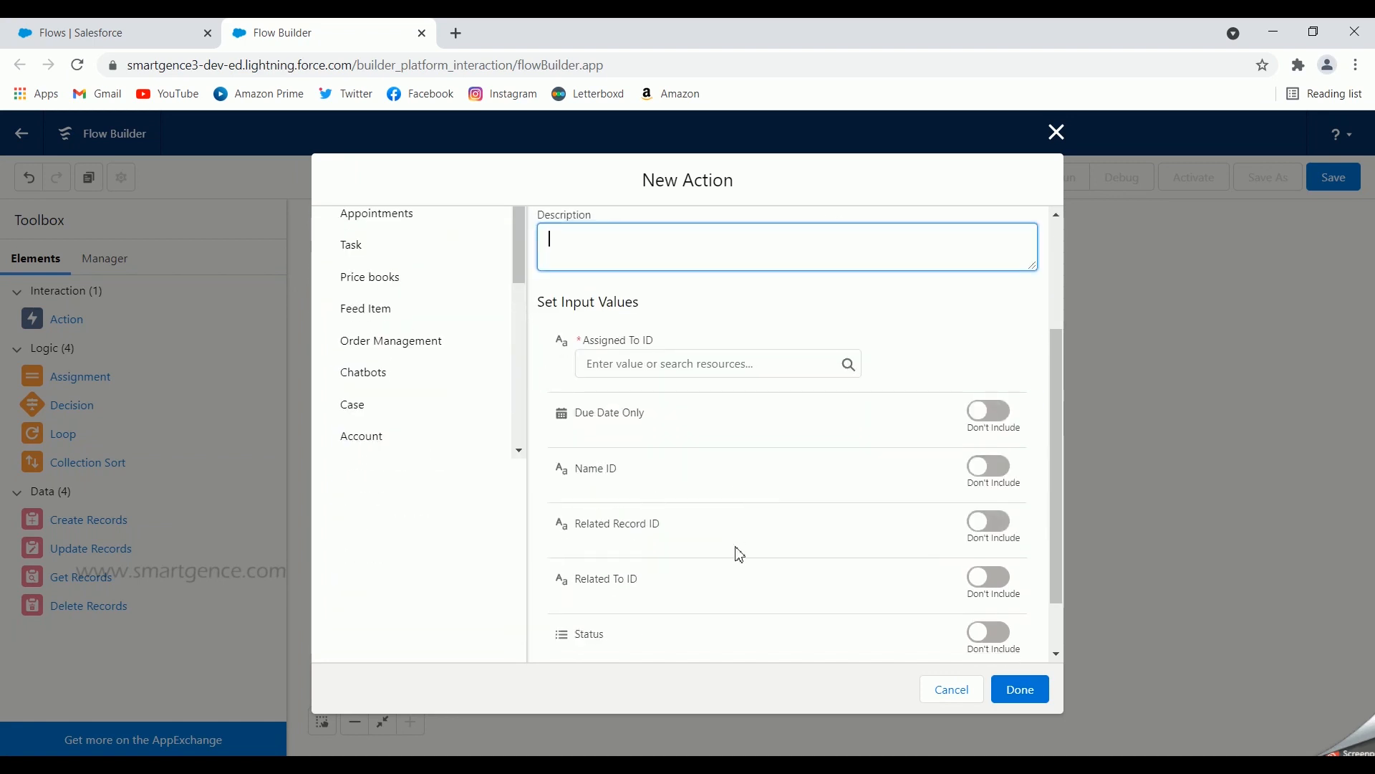
{"action": "scroll", "coordinate": [738, 548], "scroll_direction": "down", "scroll_amount": 1}
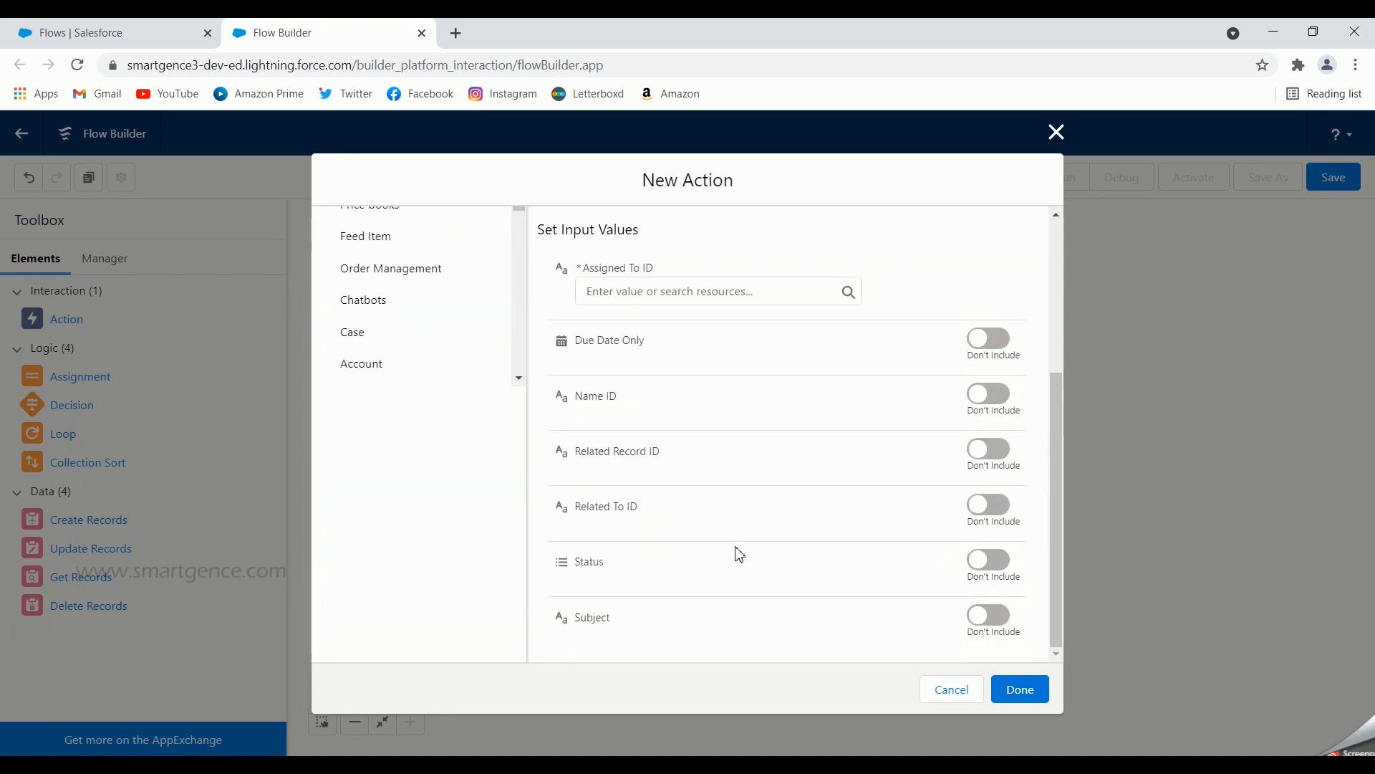
{"action": "left_click", "coordinate": [615, 292]}
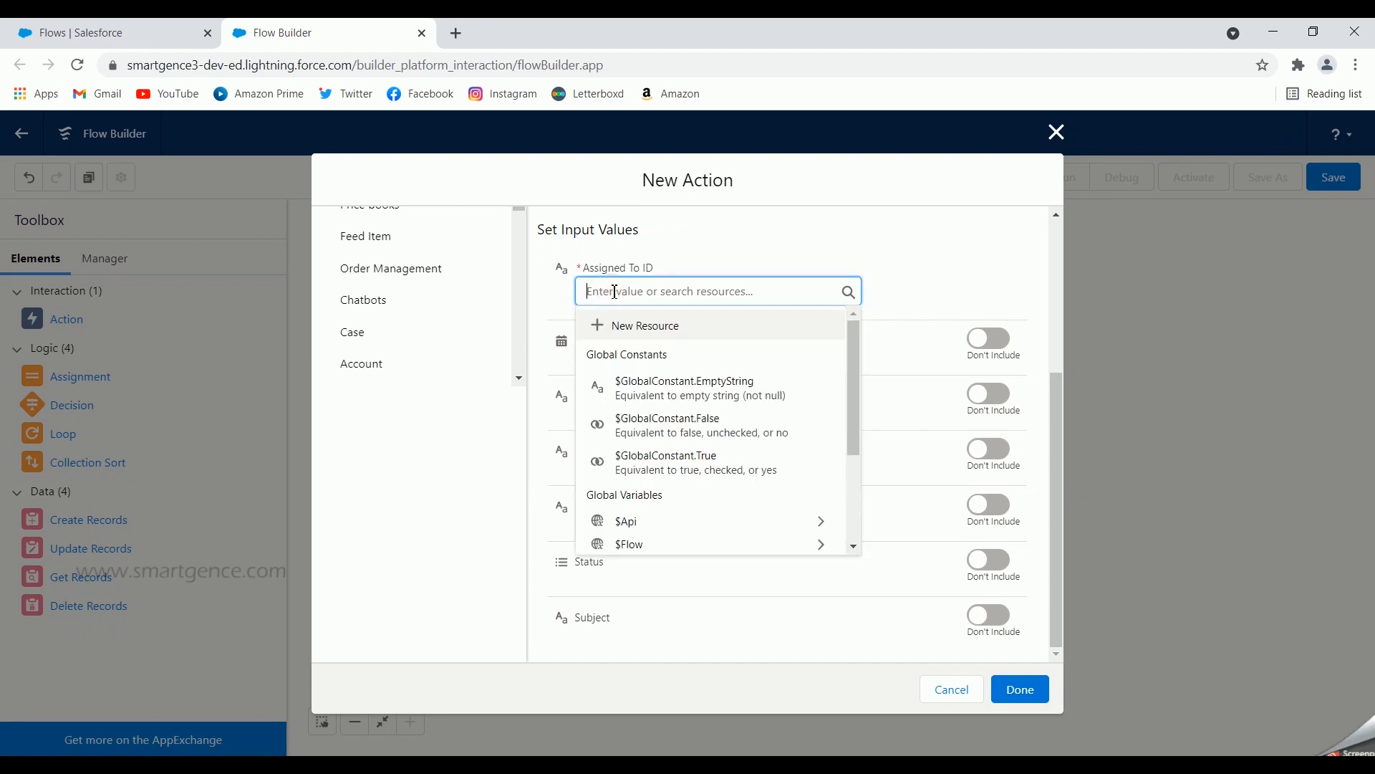
{"action": "type", "text": "recor"}
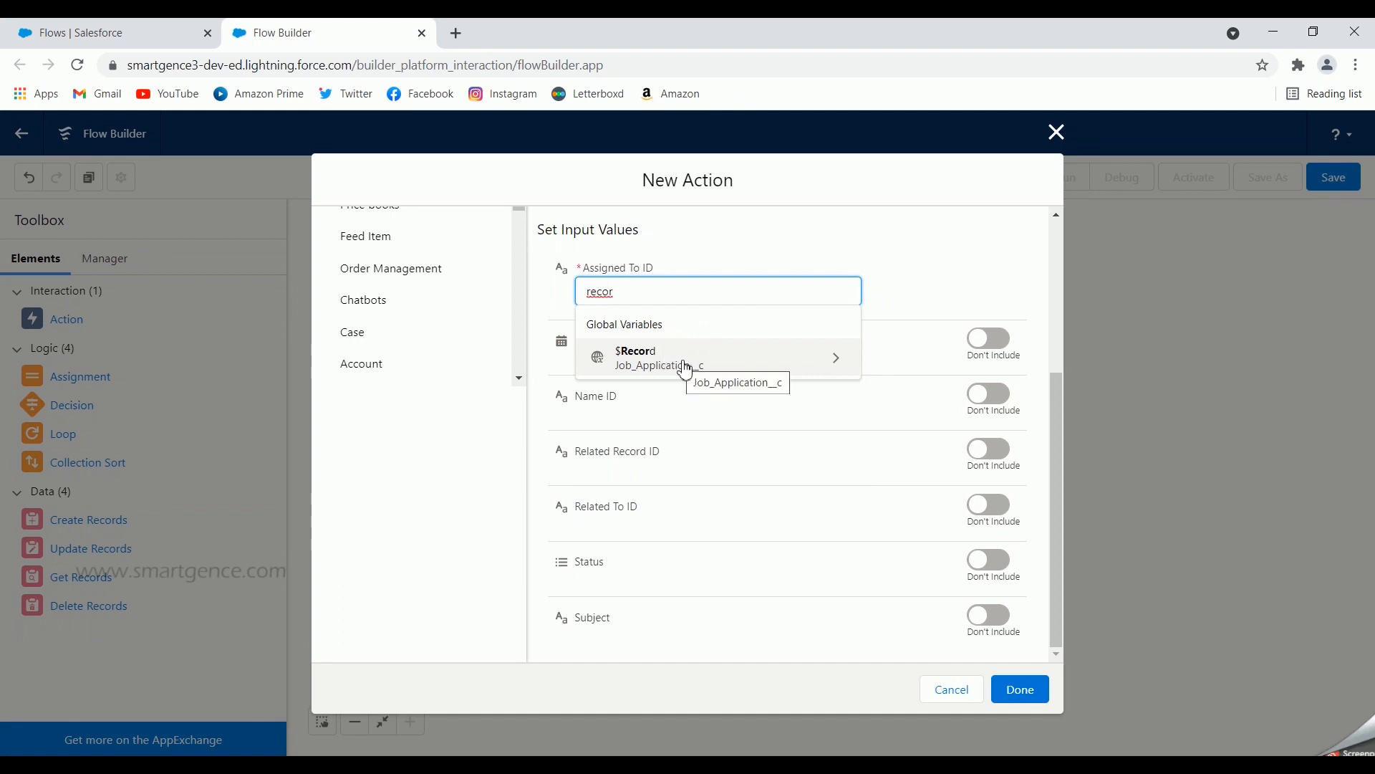
{"action": "left_click", "coordinate": [685, 366]}
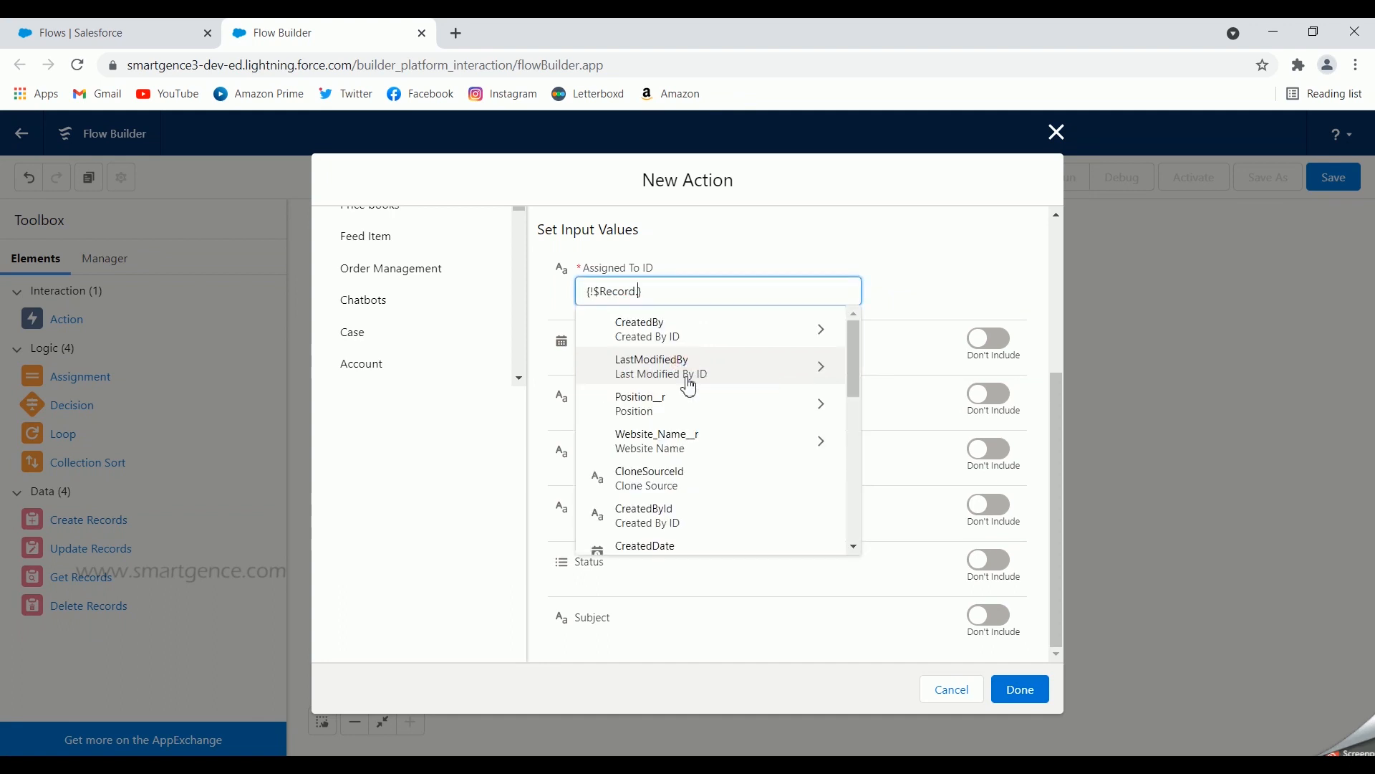
{"action": "left_click", "coordinate": [678, 515]}
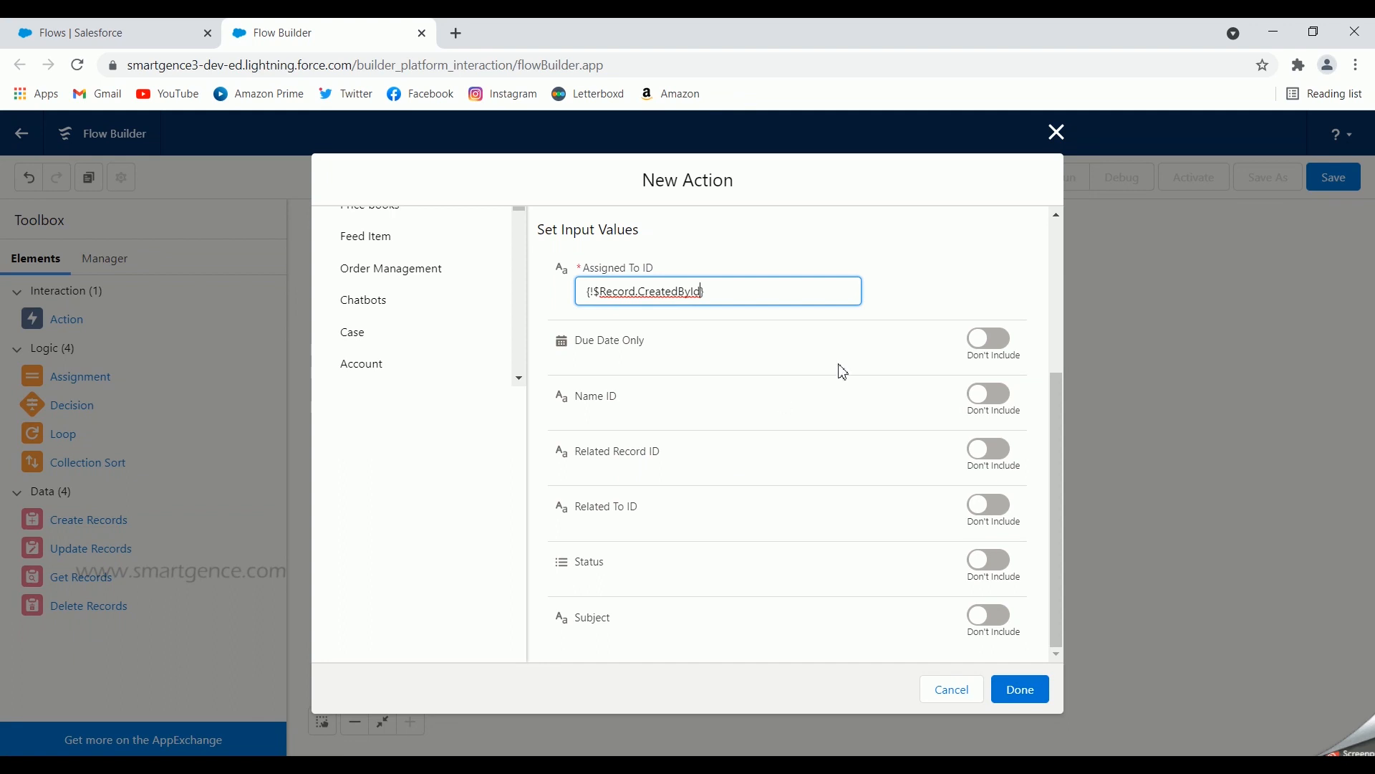
{"action": "left_click", "coordinate": [893, 308]}
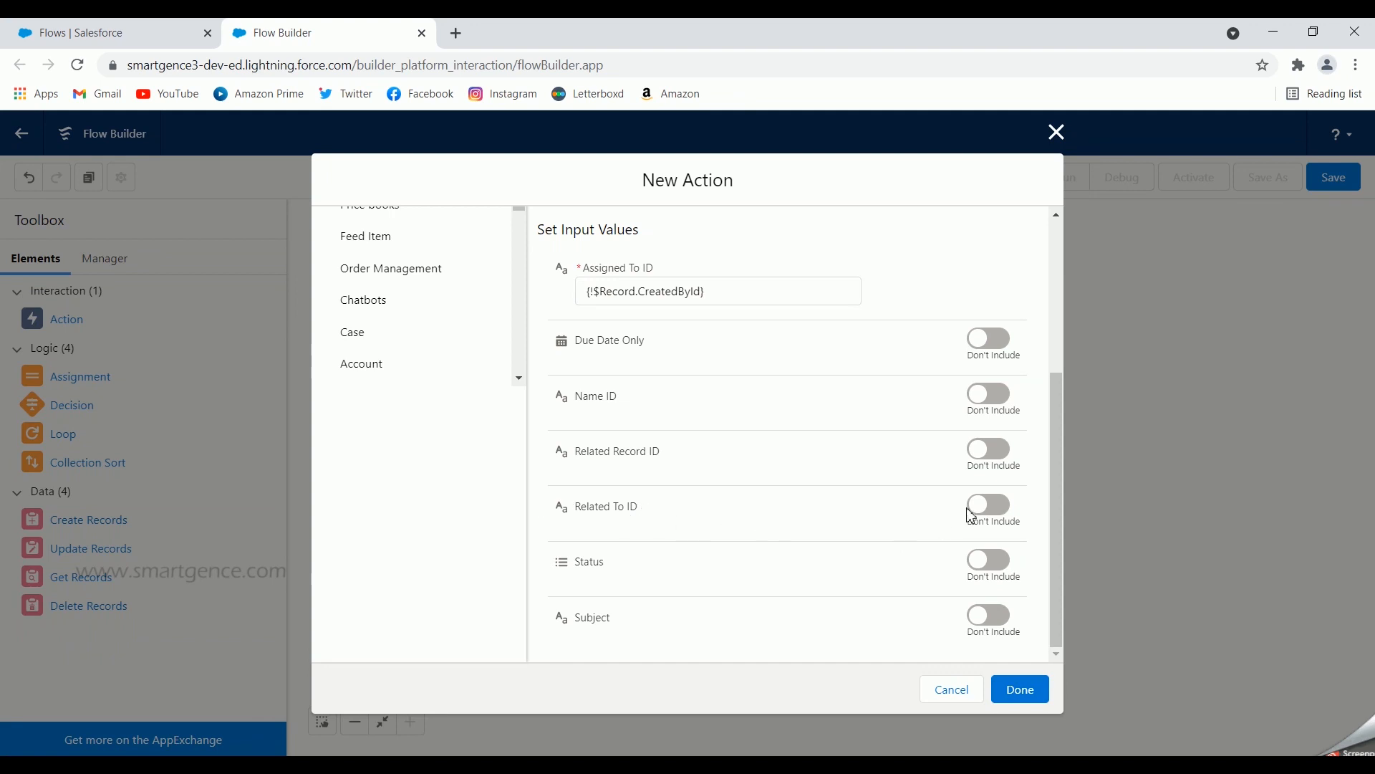
- Include Related To ID in the action and set it to the triggering record's ID, {!$Record.Id}
{"action": "left_click", "coordinate": [990, 513]}
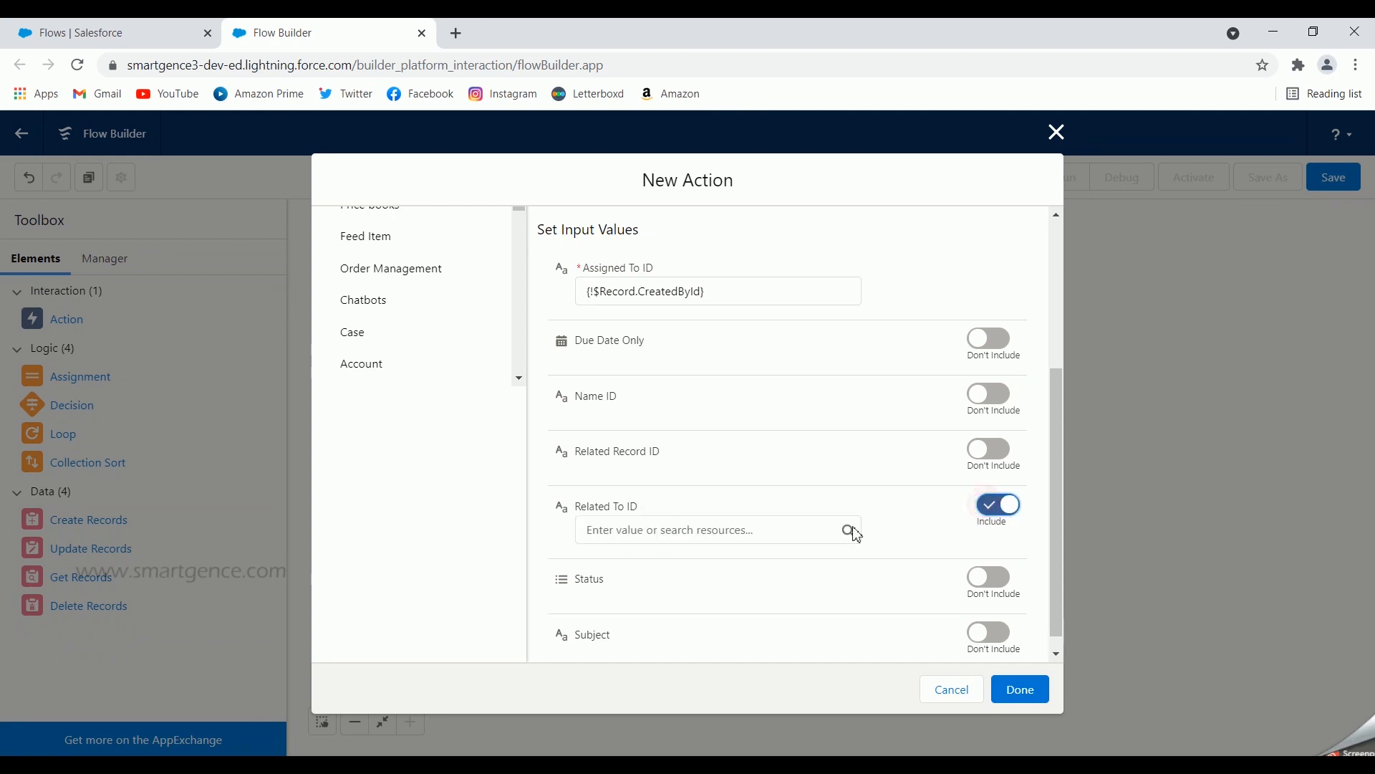
{"action": "left_click", "coordinate": [640, 534]}
{"action": "type", "text": "rec"}
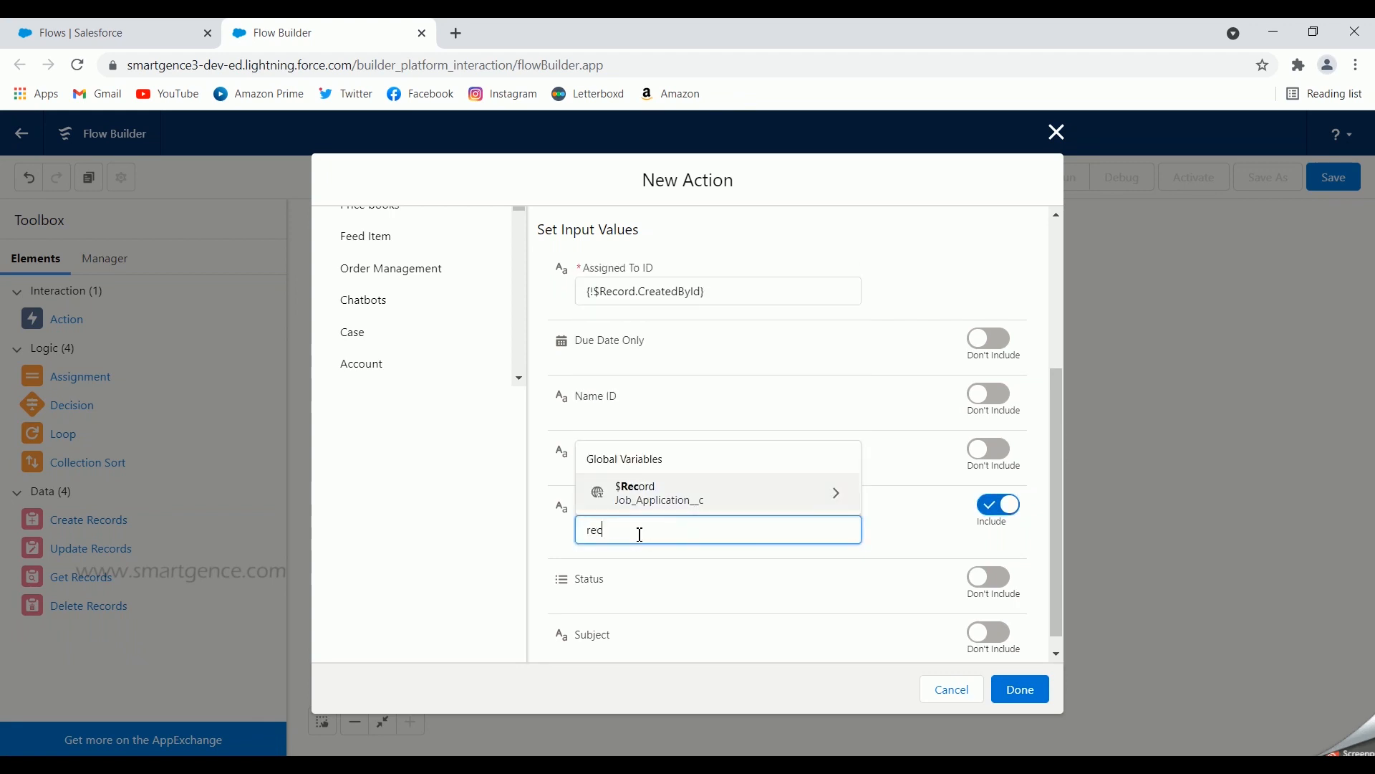
{"action": "type", "text": "ord"}
{"action": "left_click", "coordinate": [695, 494]}
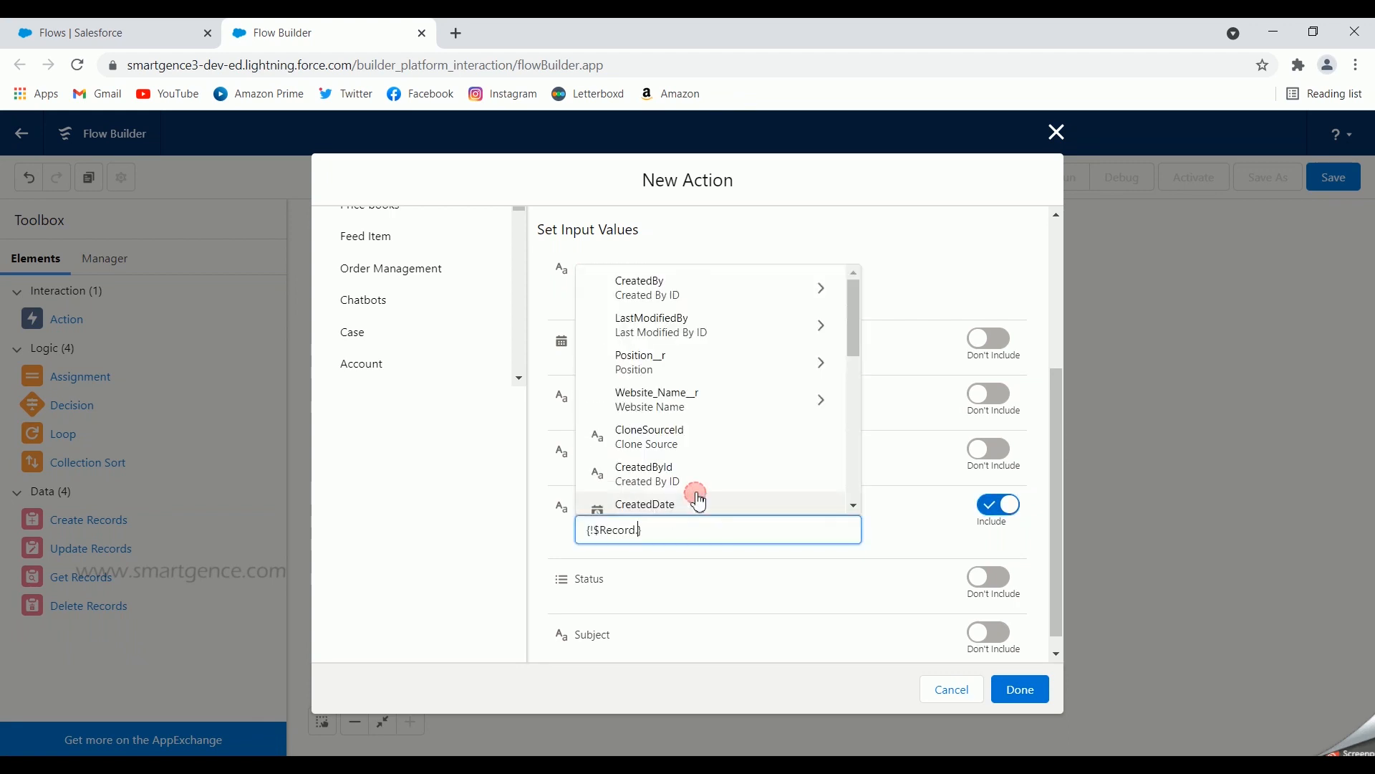
{"action": "type", "text": "id"}
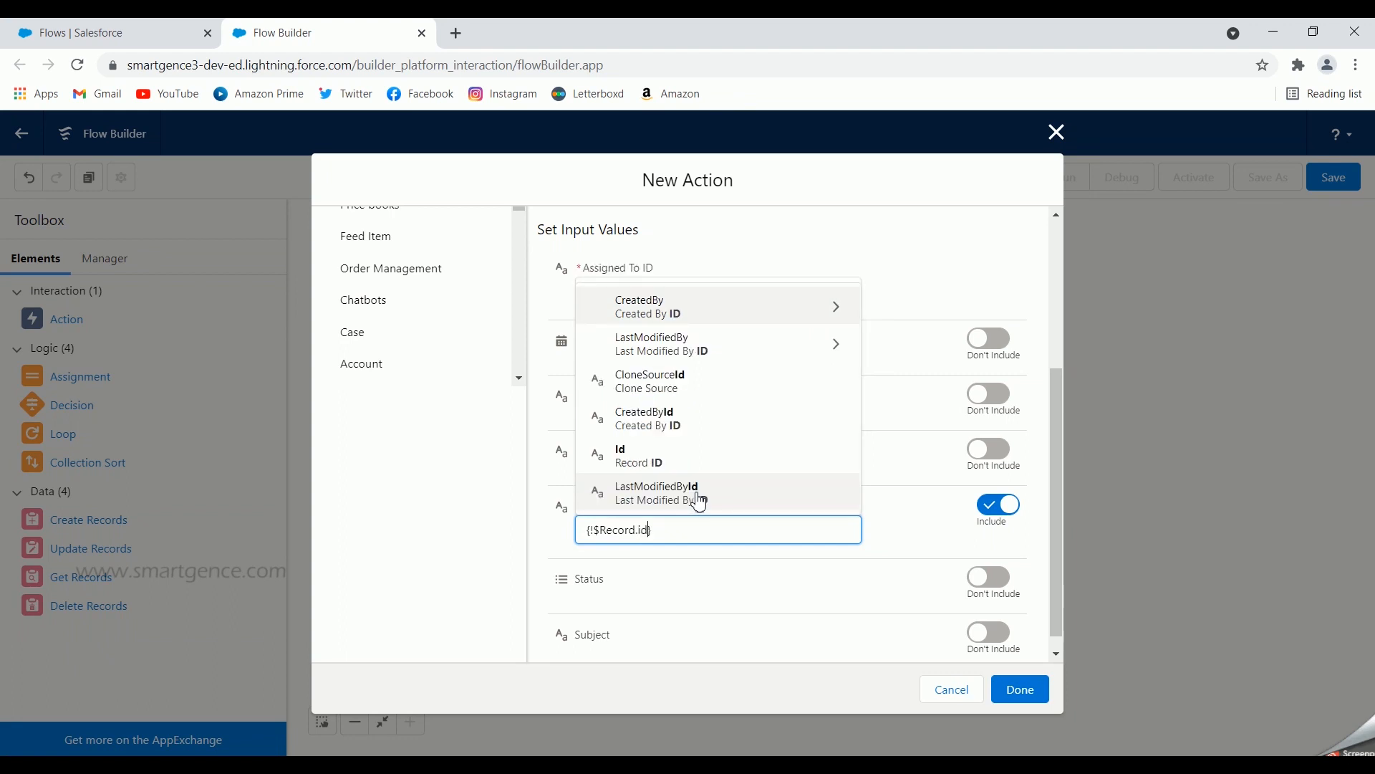
{"action": "left_click", "coordinate": [651, 467]}
{"action": "left_click_drag", "start_coordinate": [659, 531], "coordinate": [567, 530]}
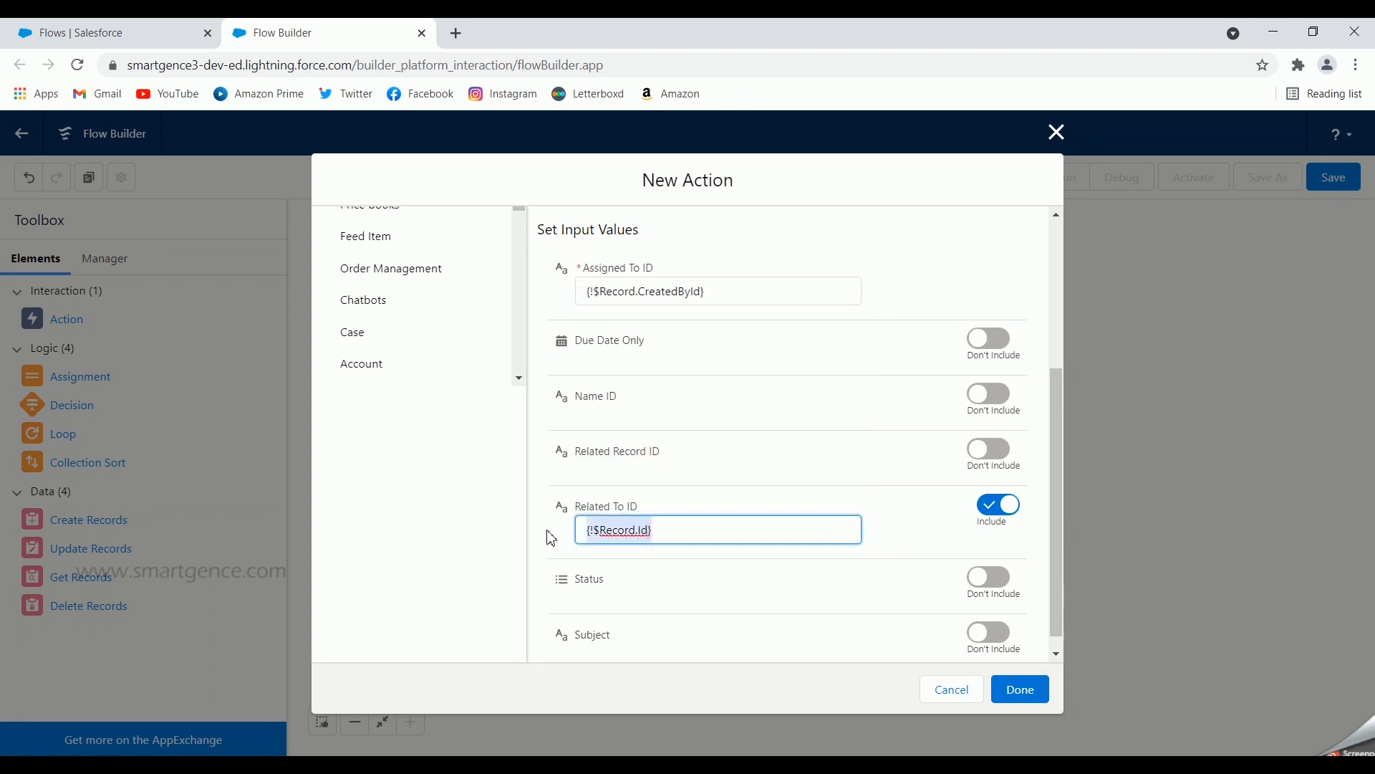
{"action": "left_click", "coordinate": [547, 530]}
- Include the Subject "Task created using flow", finish the action, and connect the Start element to it
{"action": "left_click", "coordinate": [988, 641]}
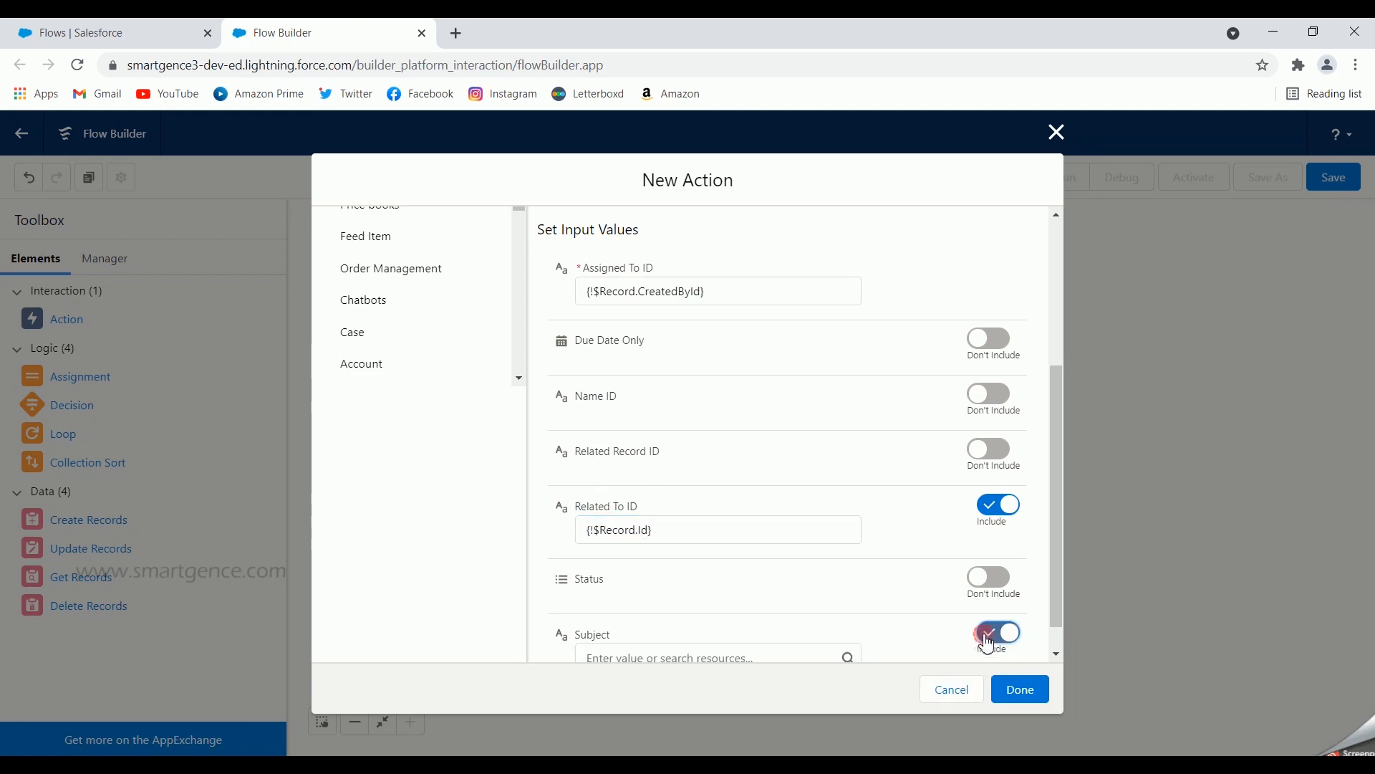
{"action": "scroll", "coordinate": [700, 638], "scroll_direction": "down", "scroll_amount": 1}
{"action": "left_click", "coordinate": [689, 621]}
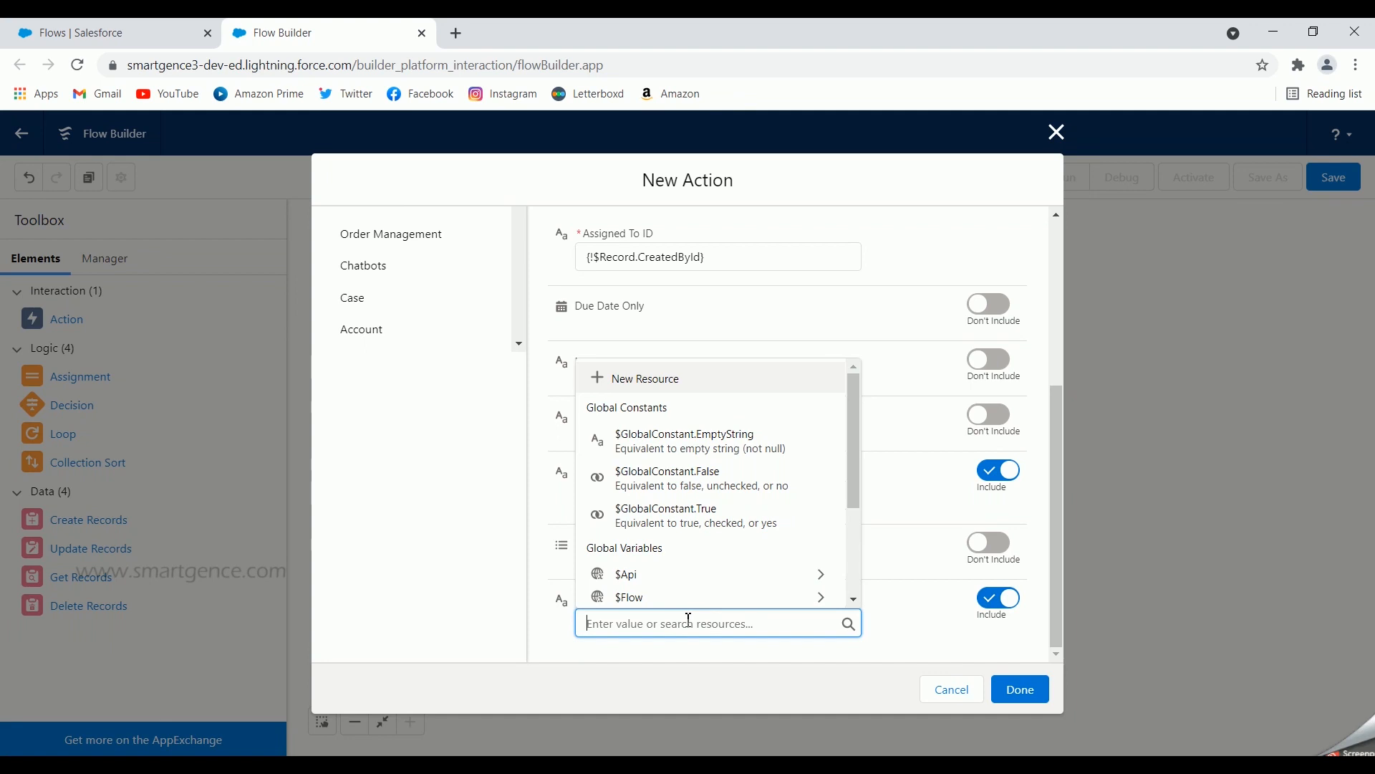
{"action": "type", "text": "Ta"}
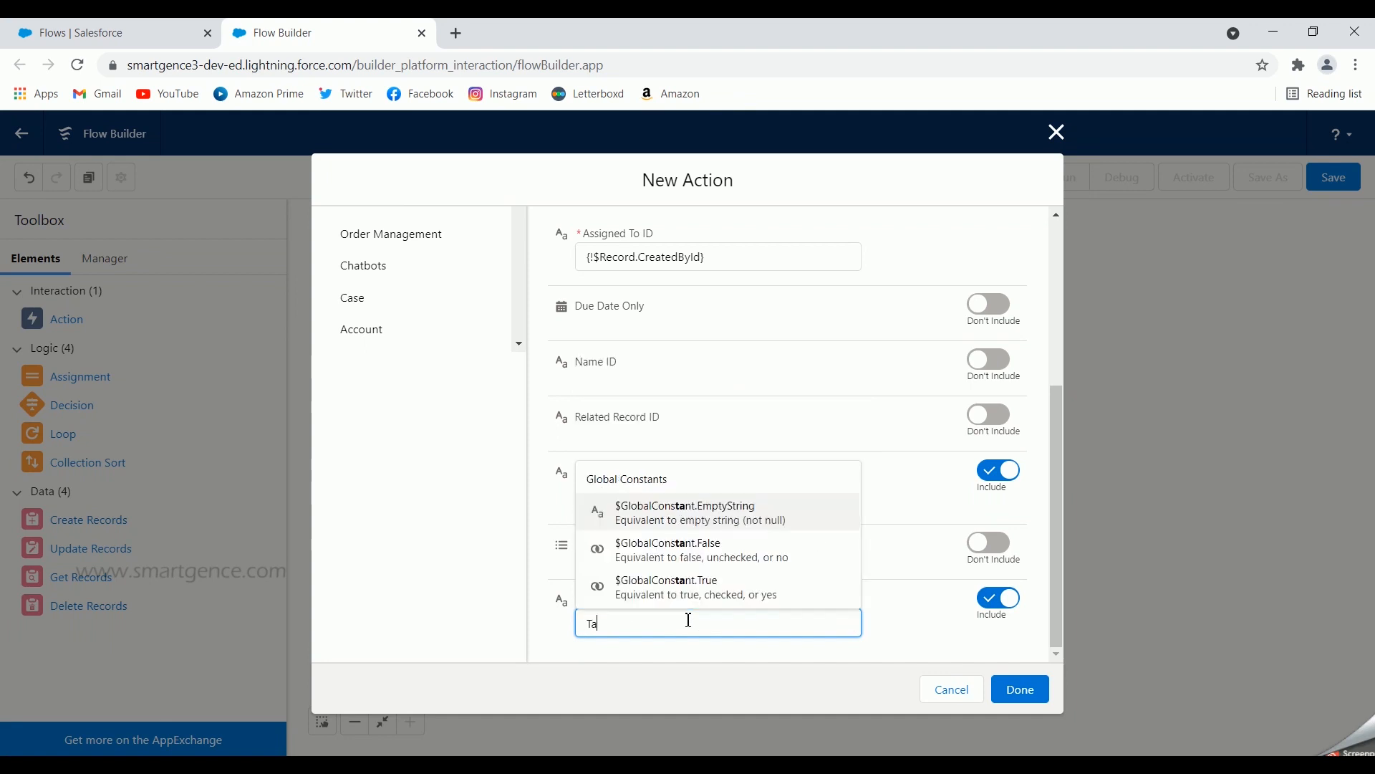
{"action": "type", "text": "sk created using flow"}
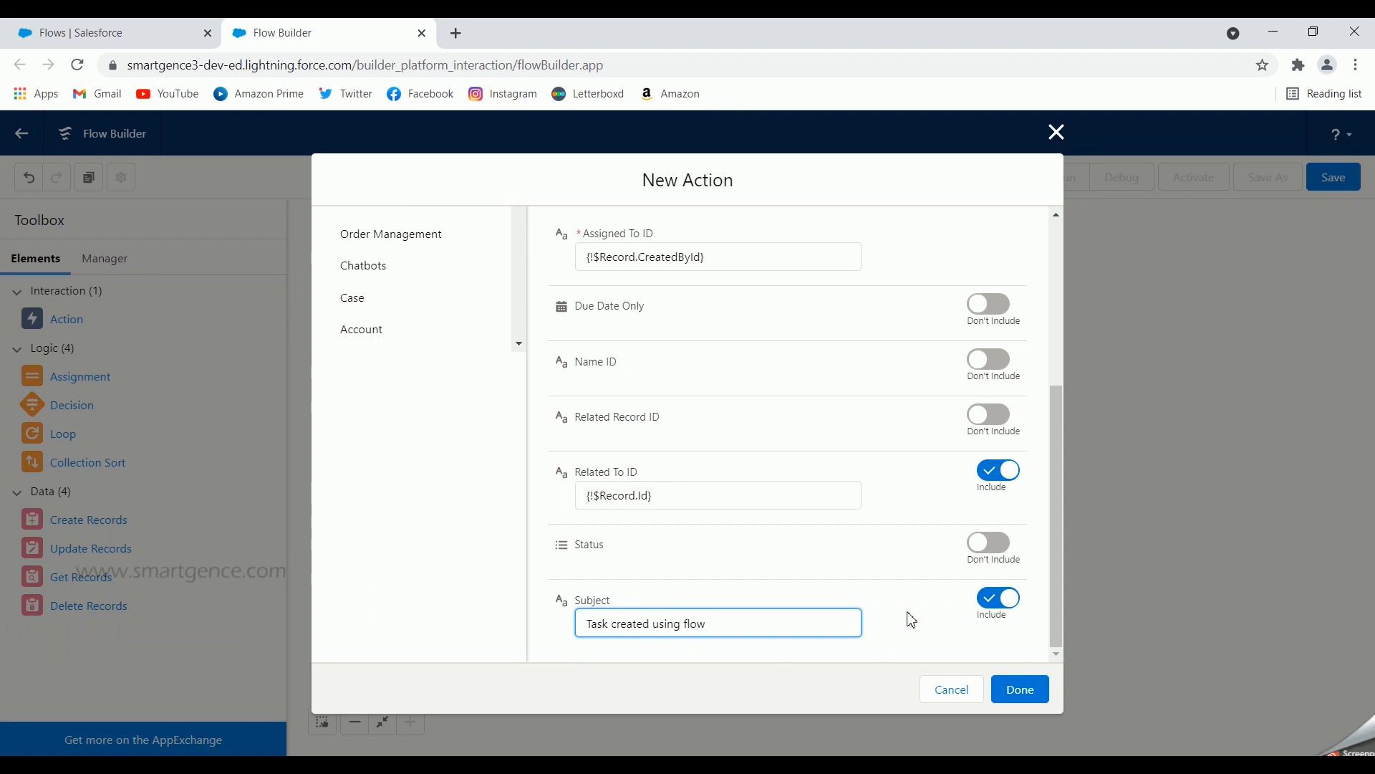
{"action": "left_click", "coordinate": [1023, 690]}
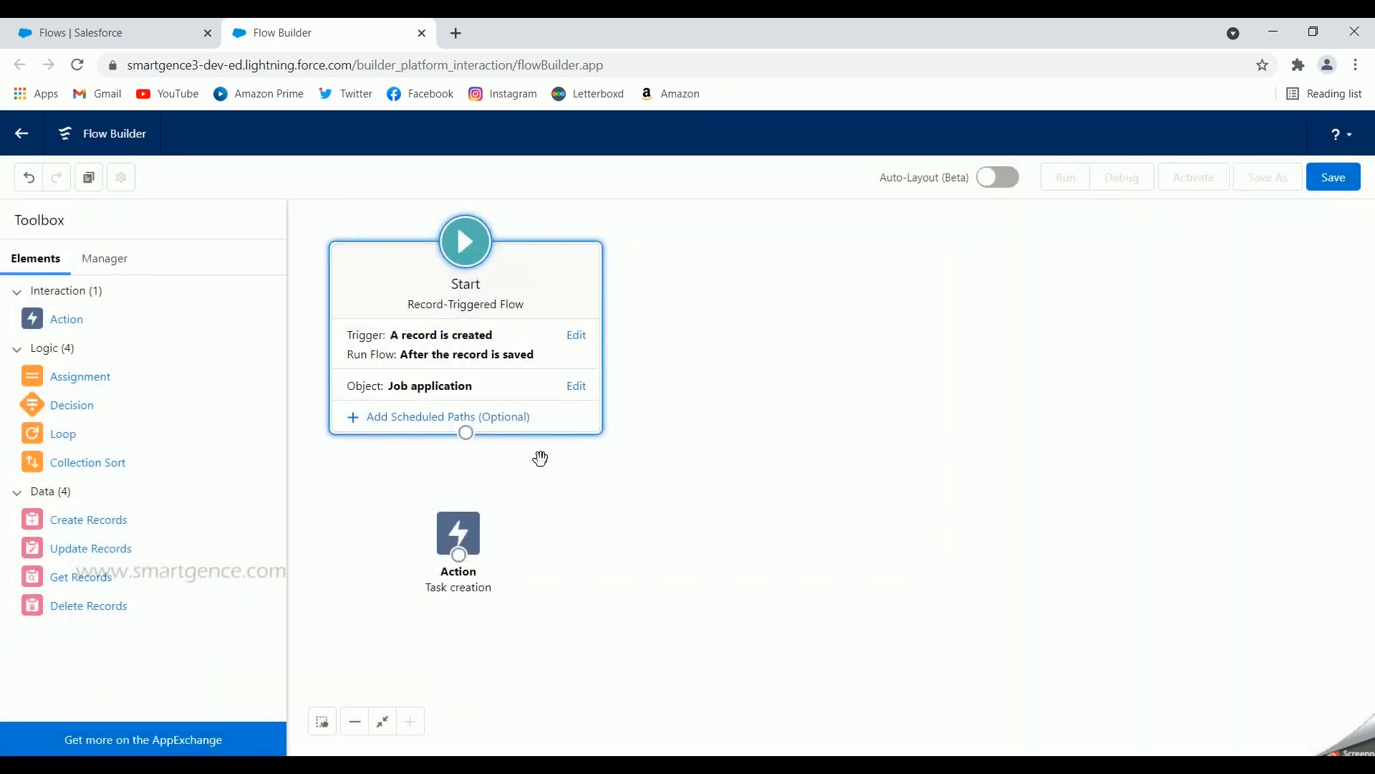
{"action": "left_click_drag", "start_coordinate": [466, 433], "coordinate": [462, 546]}
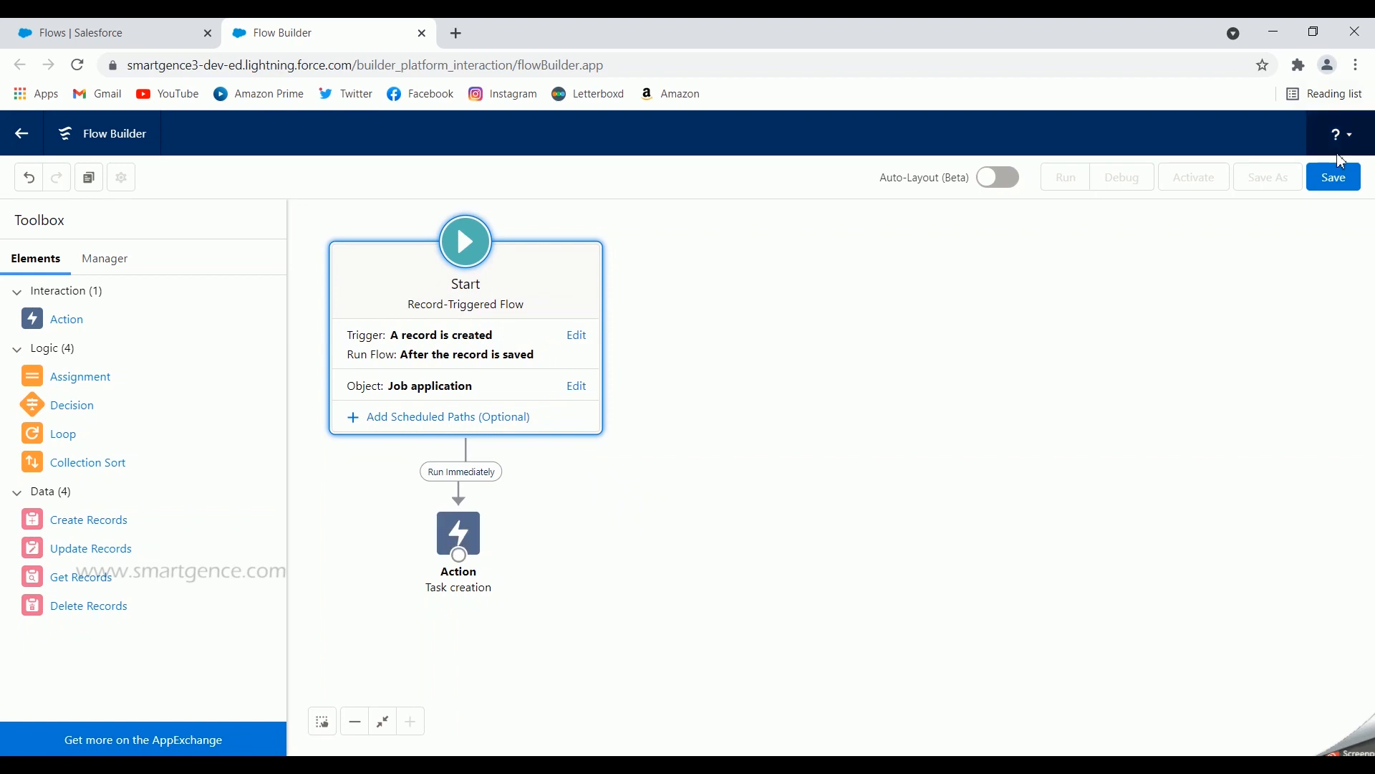
- Save the flow with the label "Job application task creation" and activate it
{"action": "left_click", "coordinate": [1336, 177]}
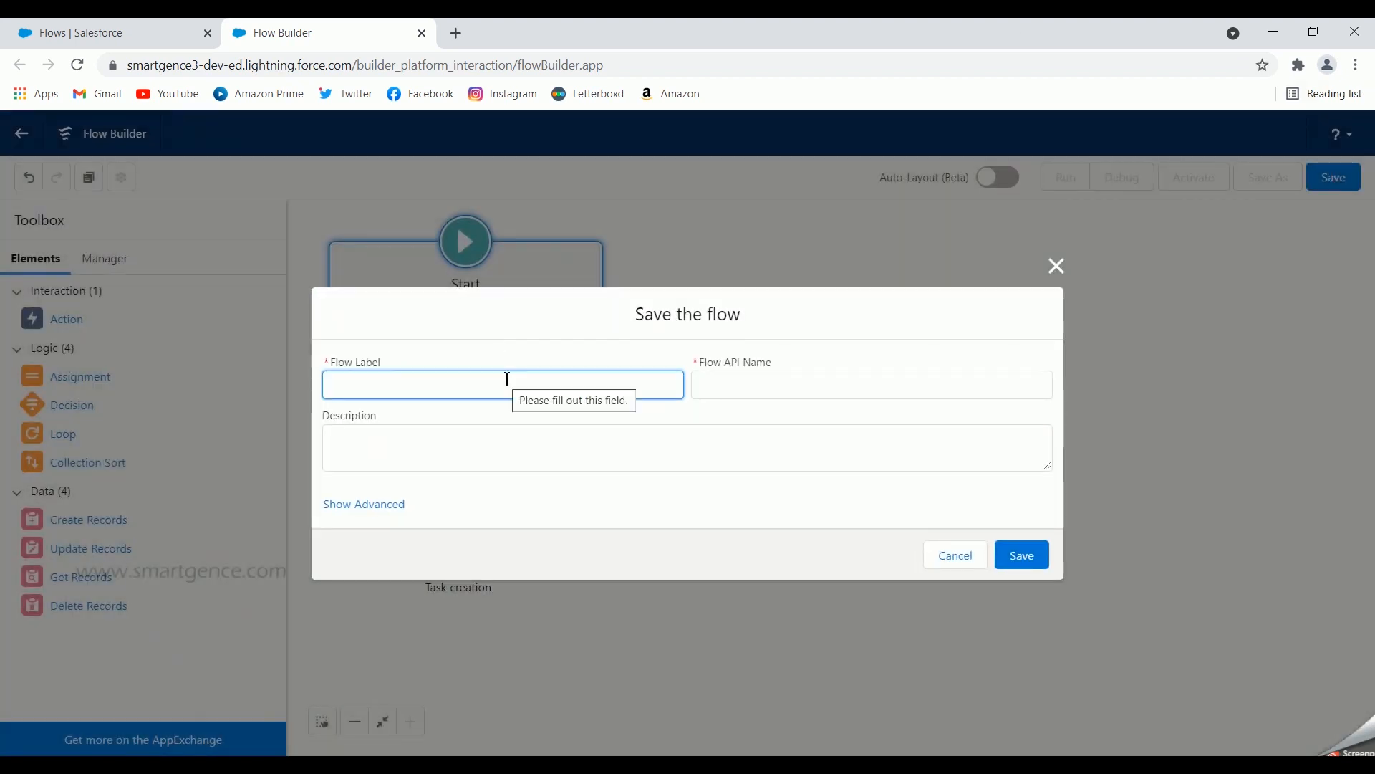
{"action": "type", "text": "Job "}
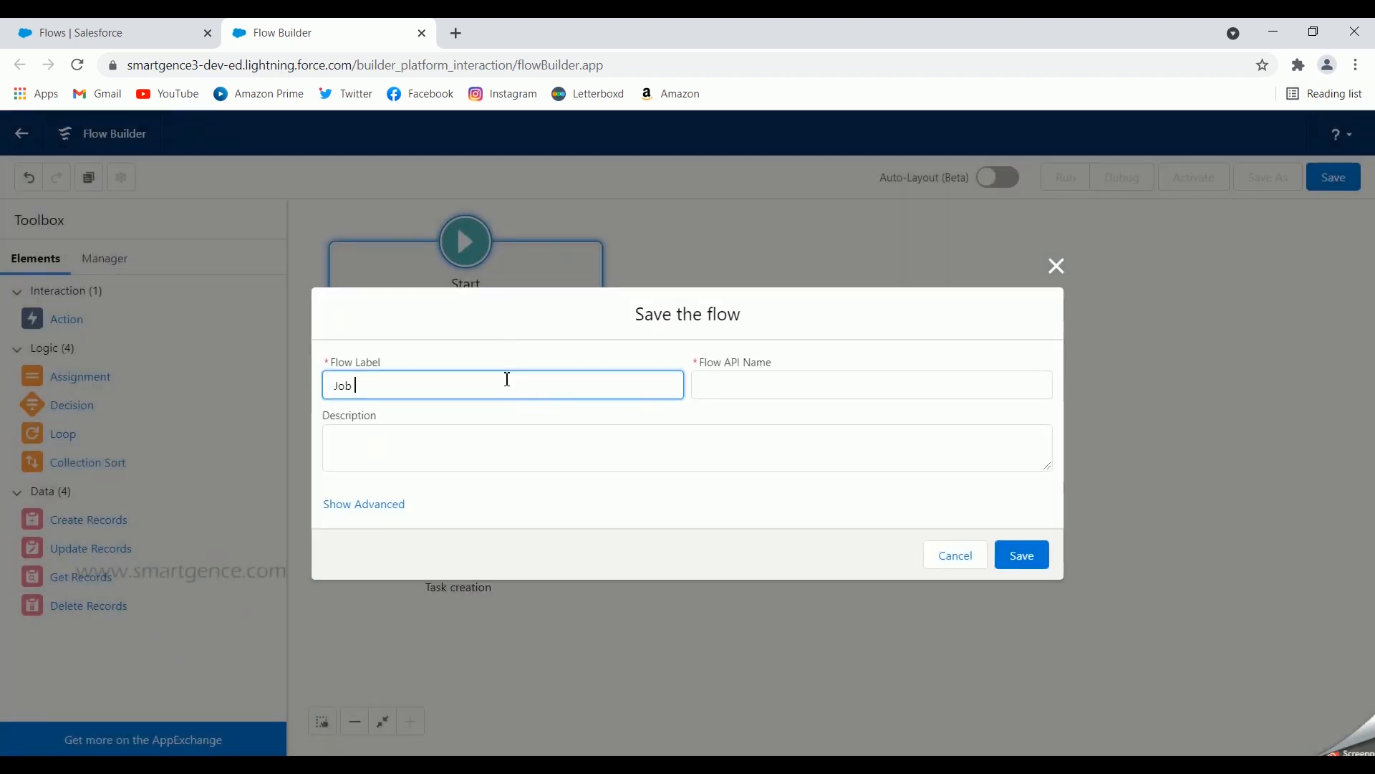
{"action": "type", "text": "application task creation"}
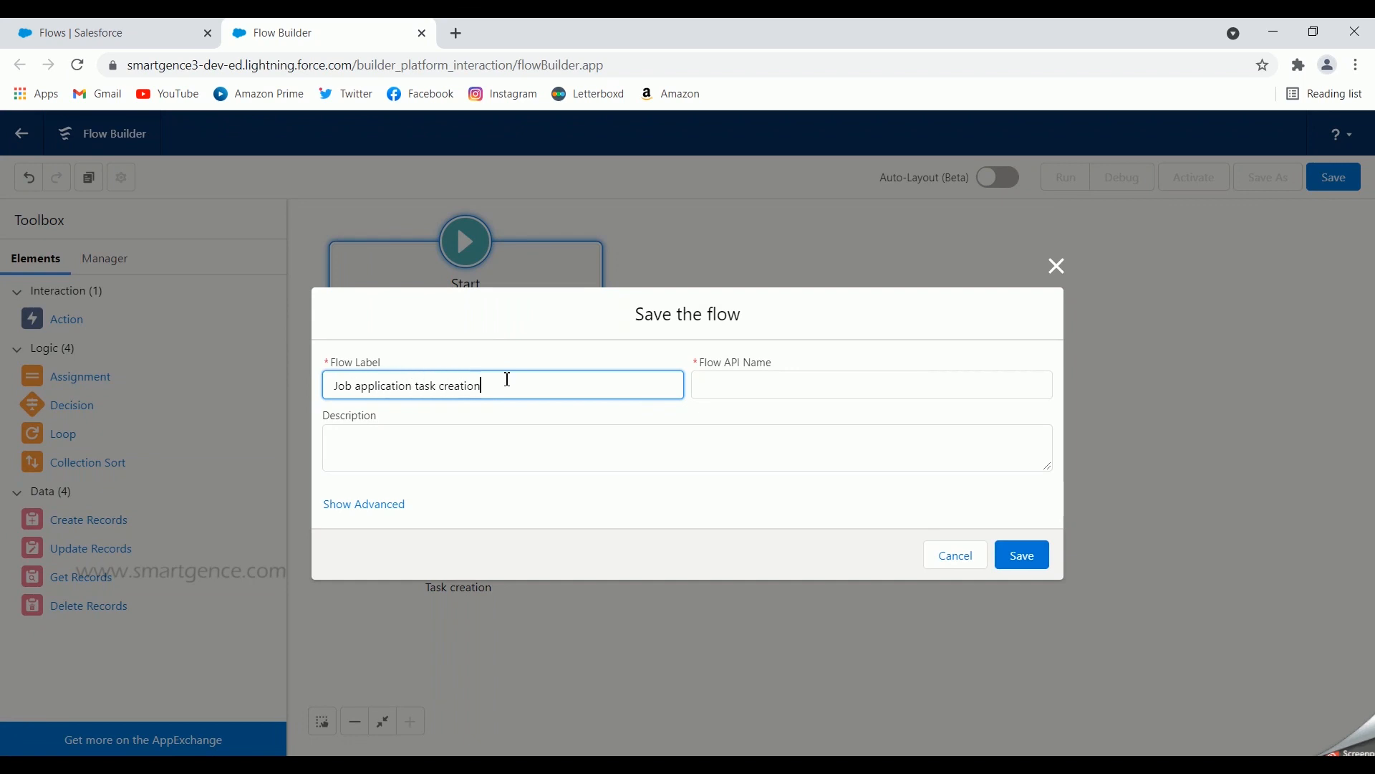
{"action": "left_click", "coordinate": [577, 357]}
{"action": "left_click", "coordinate": [1030, 555]}
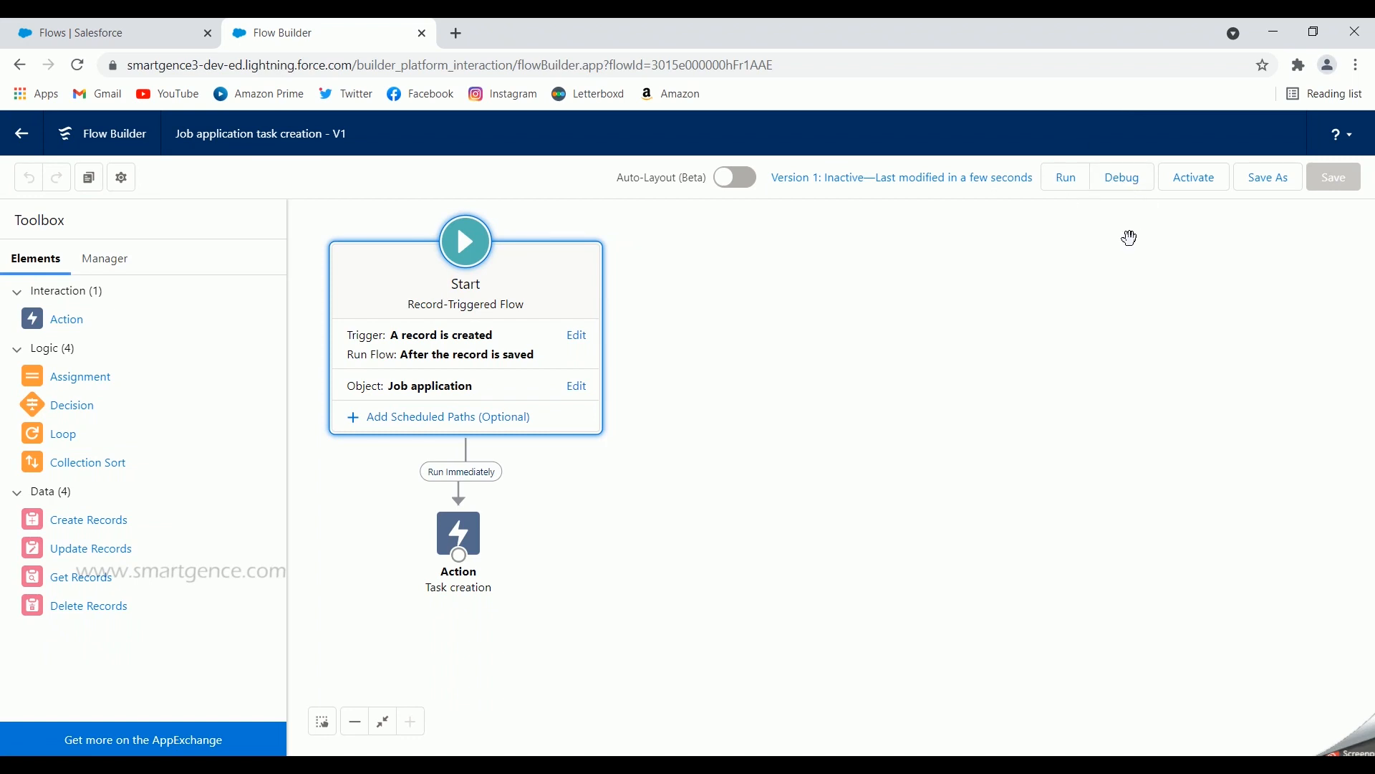
{"action": "left_click", "coordinate": [1203, 184]}
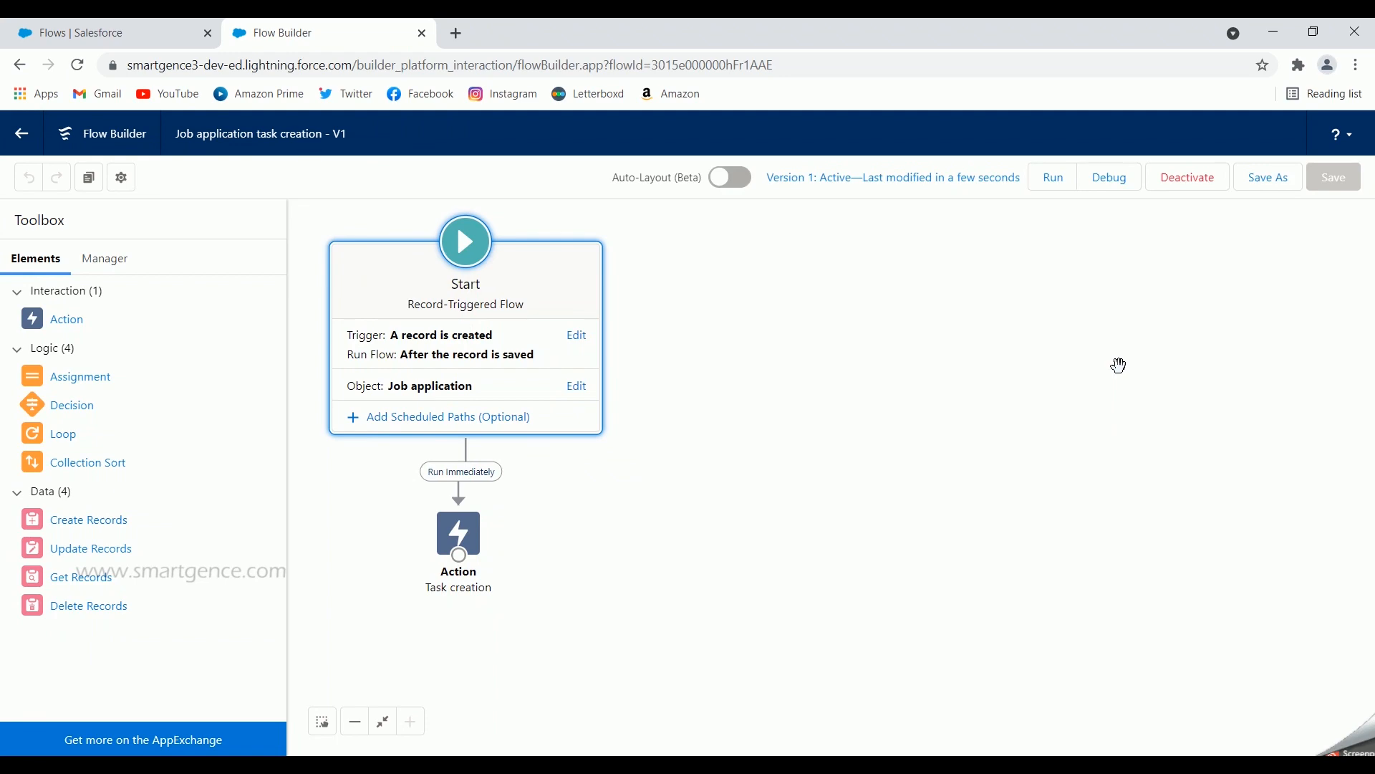
- Return to Salesforce Setup, search the apps and items for "job app", and open the Job applications list
{"action": "left_click", "coordinate": [93, 33]}
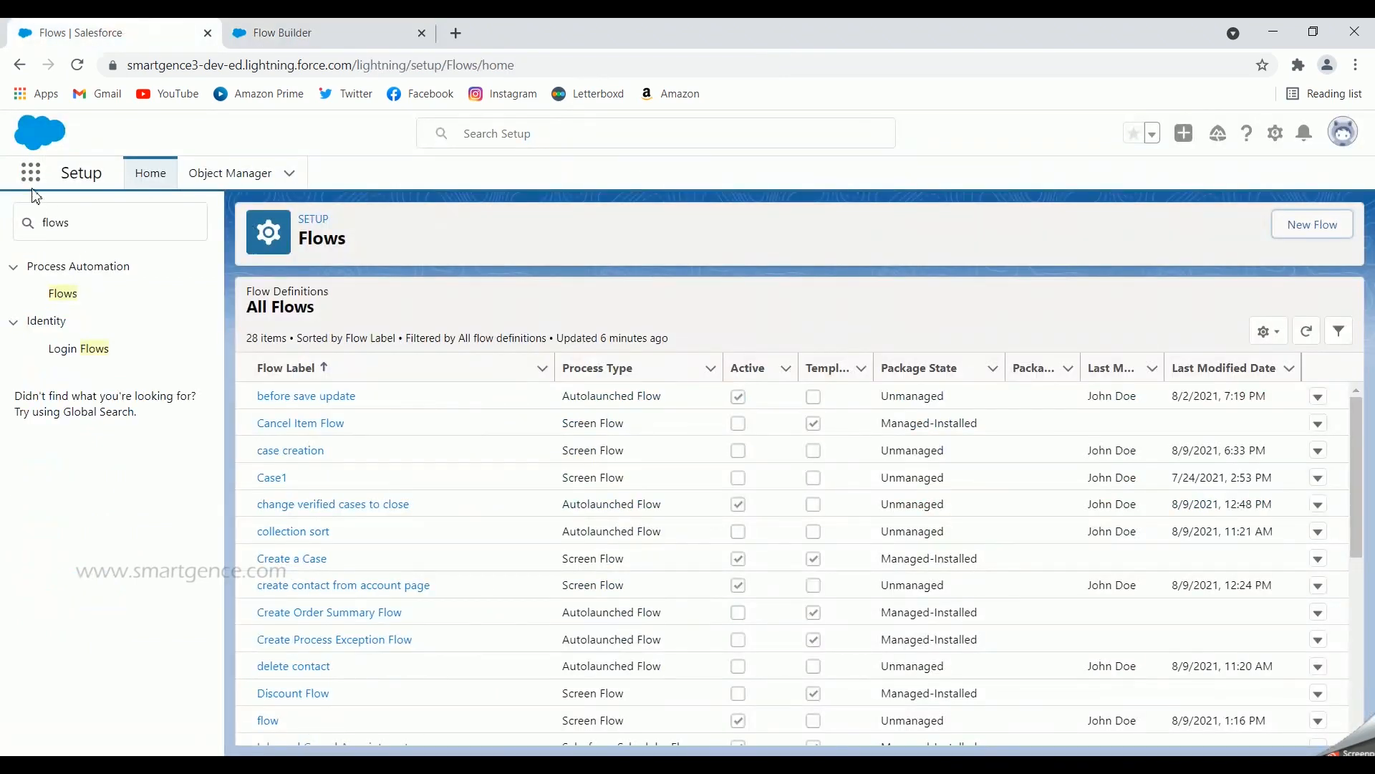
{"action": "left_click", "coordinate": [31, 174]}
{"action": "type", "text": "job app"}
{"action": "left_click", "coordinate": [103, 329]}
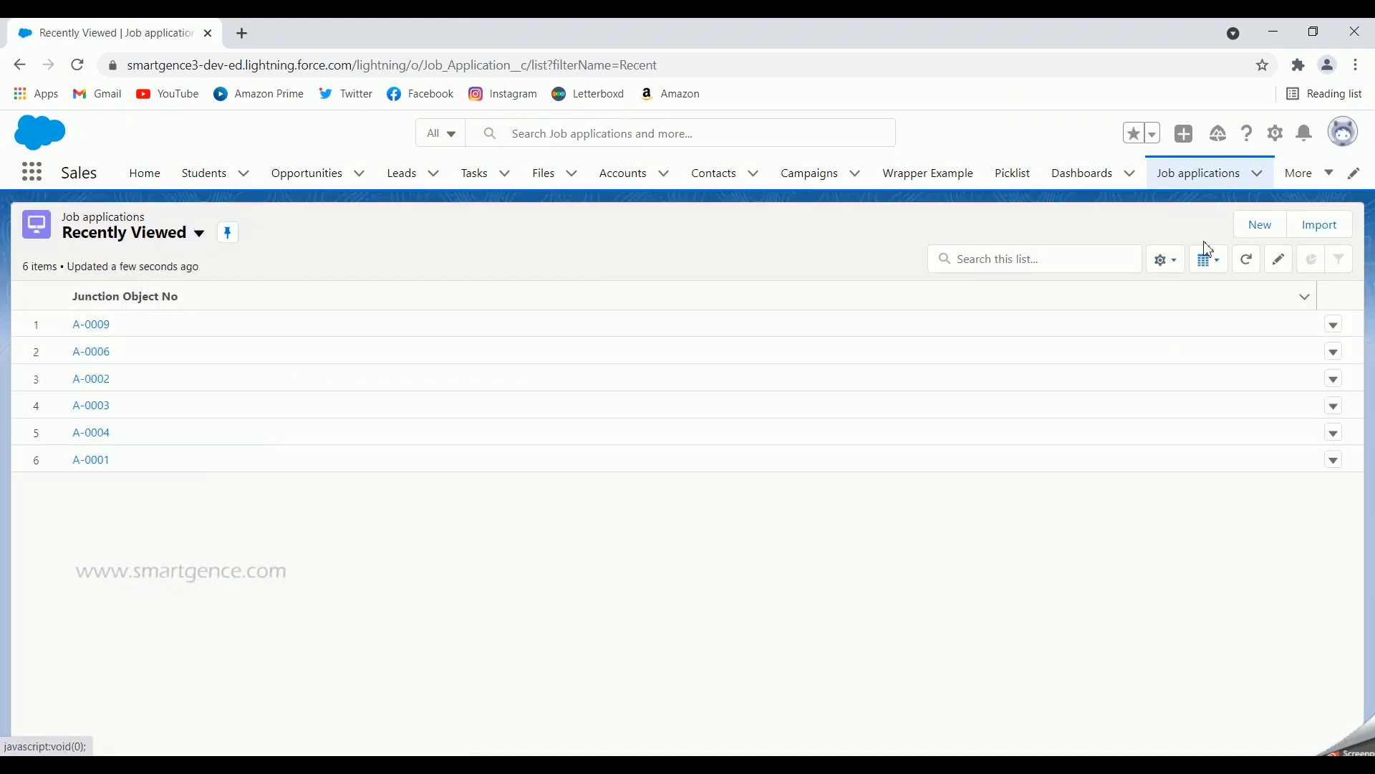
- Create and save a Job application with Website Name Monster.com and Position Project Manager
{"action": "left_click", "coordinate": [1253, 237]}
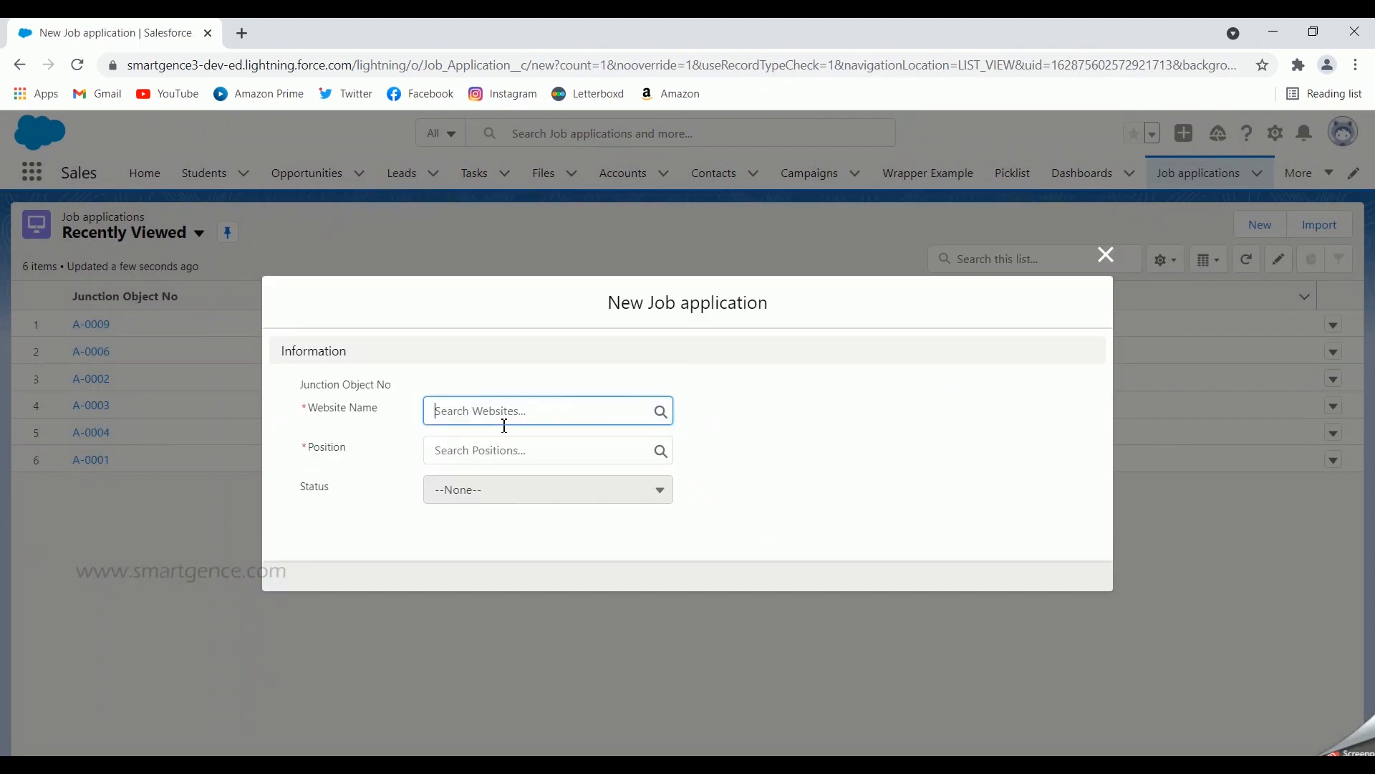
{"action": "left_click", "coordinate": [505, 419]}
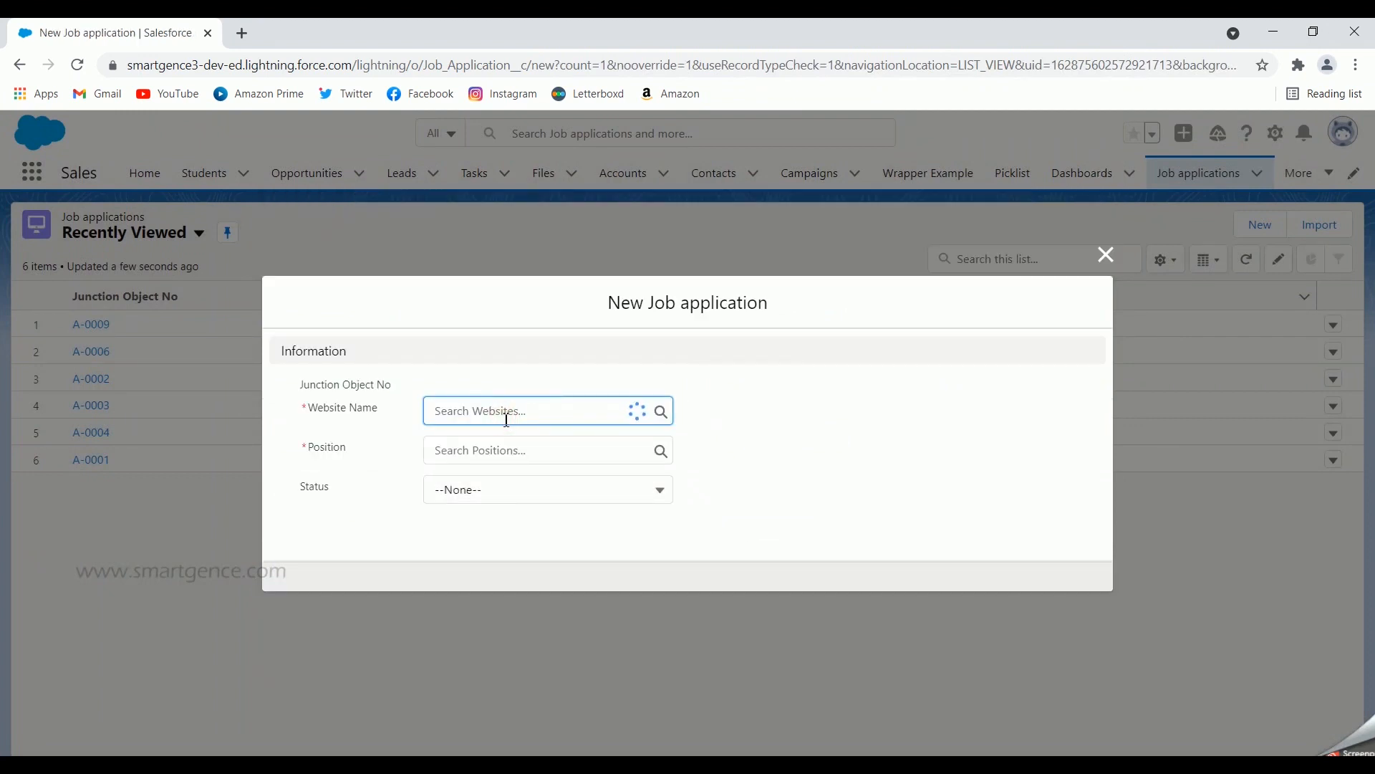
{"action": "left_click", "coordinate": [517, 476]}
{"action": "left_click", "coordinate": [523, 459]}
{"action": "left_click", "coordinate": [521, 609]}
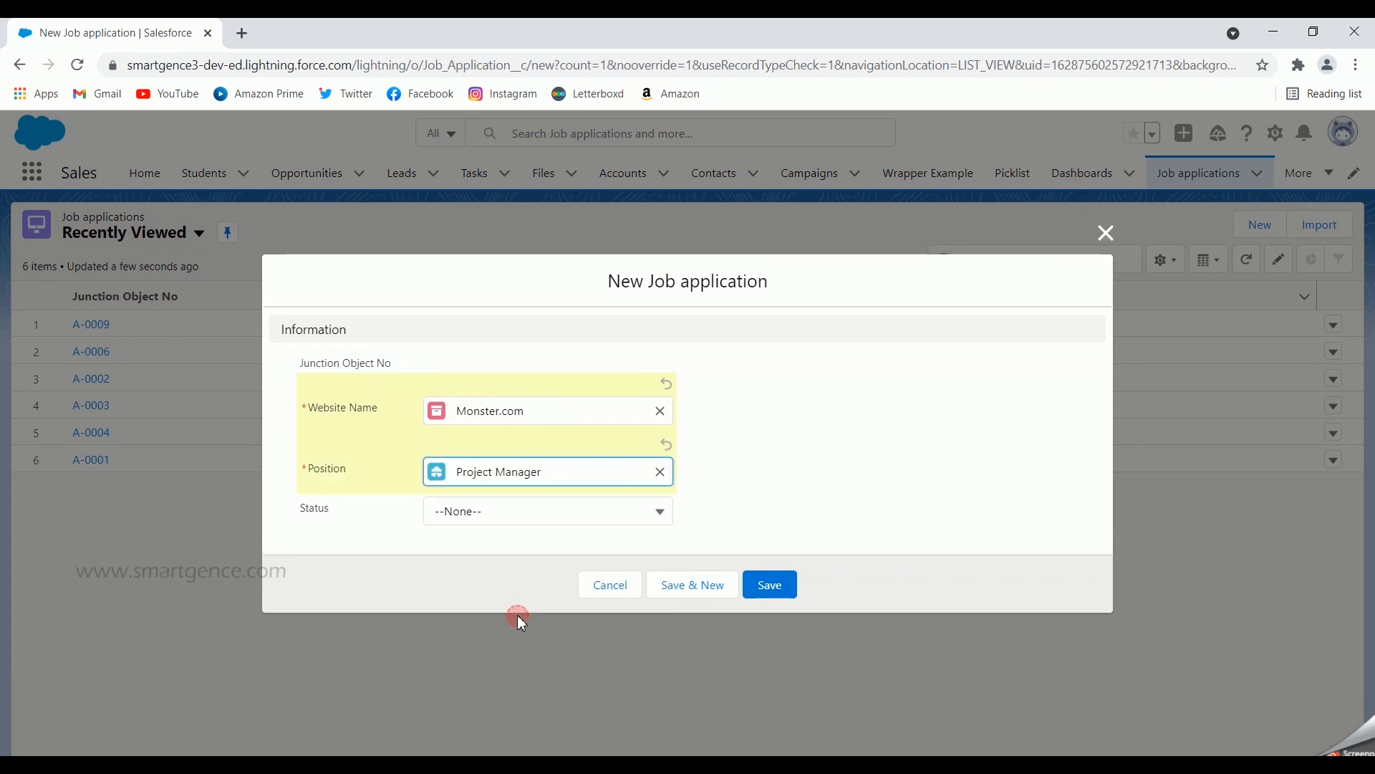
{"action": "left_click", "coordinate": [774, 588]}
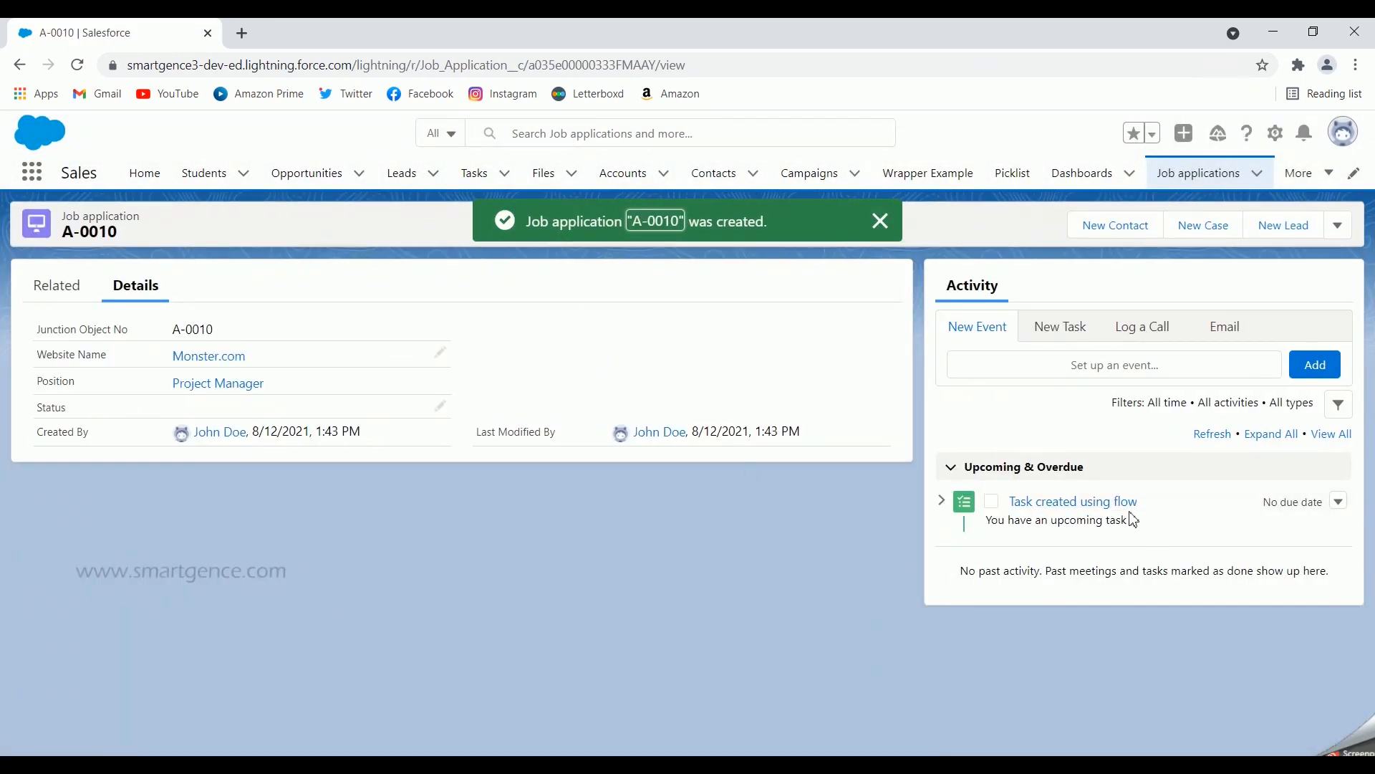
- Inspect the Assigned To and Related To fields of the "Task created using flow" task, and return to its related Job application
{"action": "left_click", "coordinate": [1071, 505]}
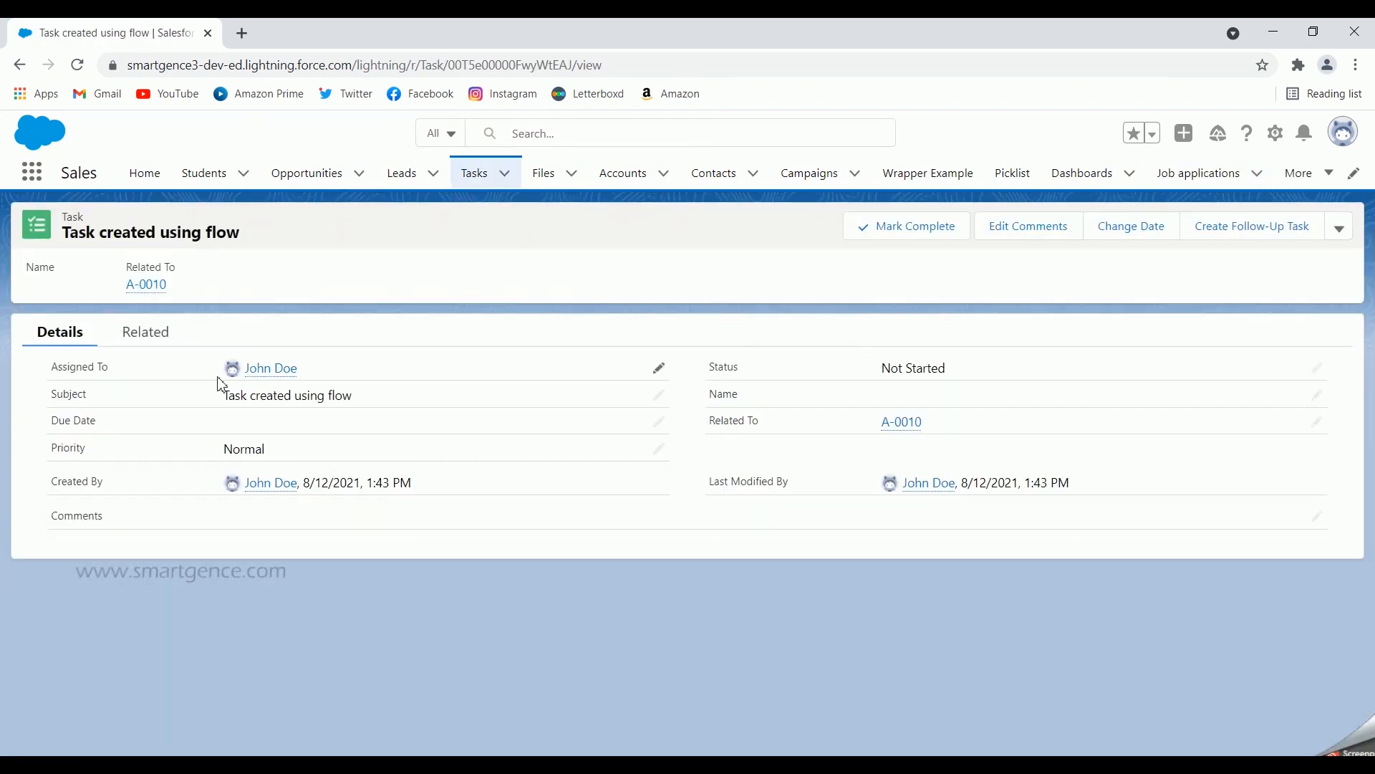
{"action": "left_click_drag", "start_coordinate": [955, 423], "coordinate": [869, 424]}
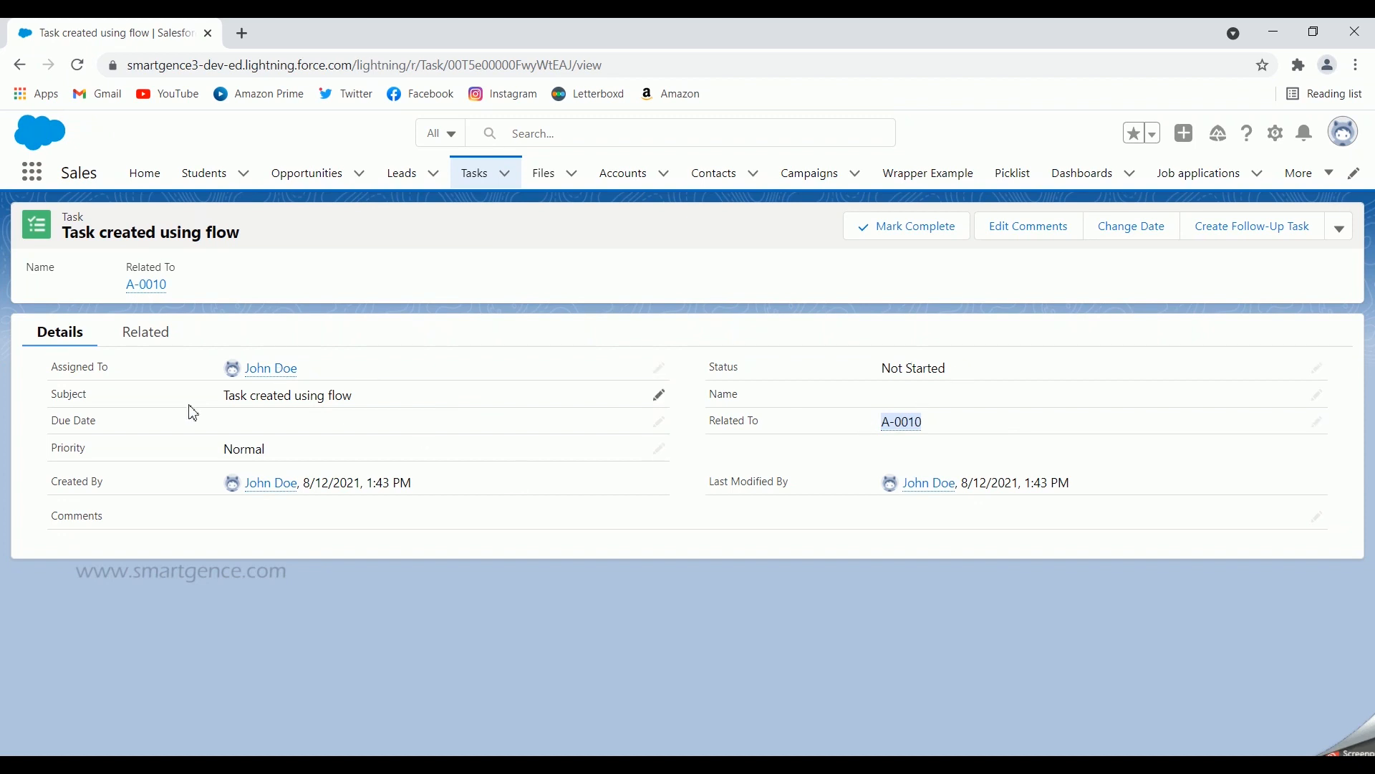
{"action": "left_click_drag", "start_coordinate": [326, 366], "coordinate": [242, 369]}
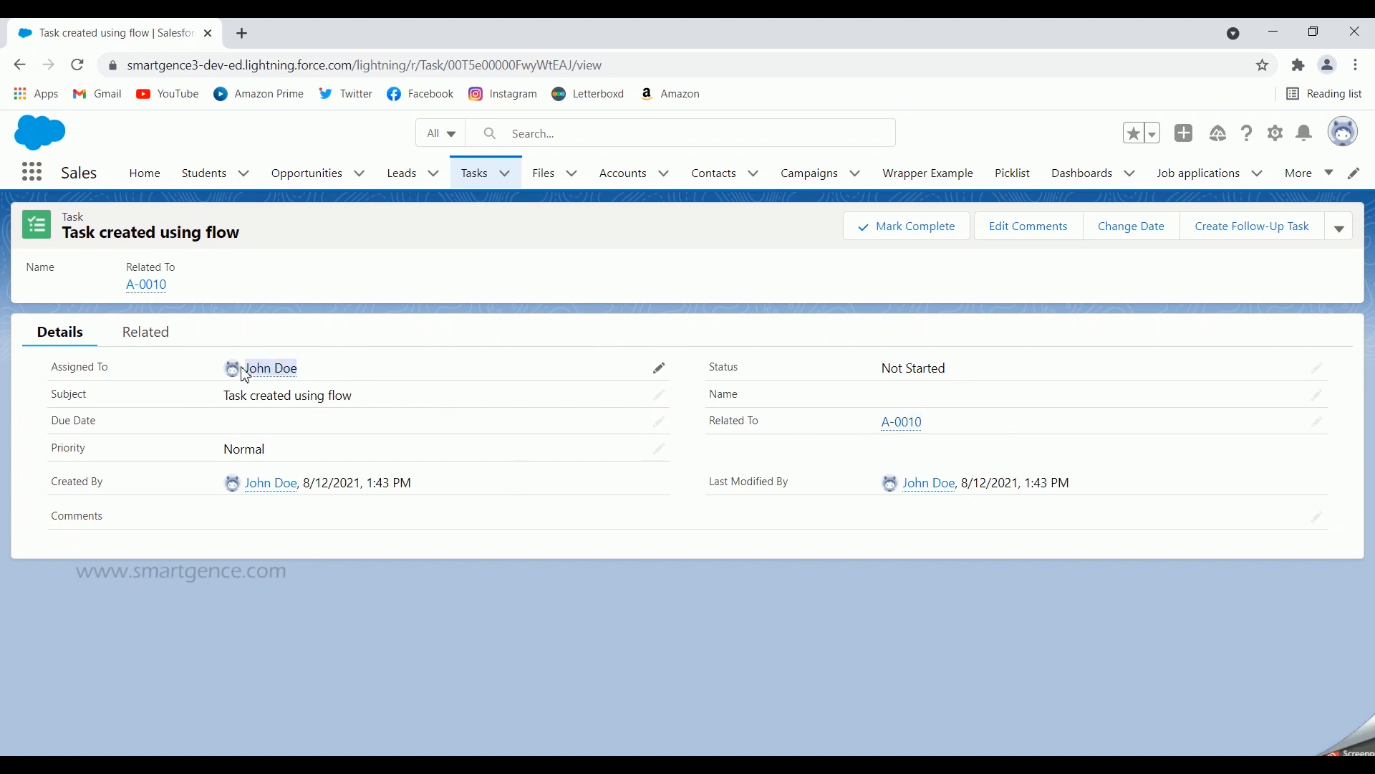
{"action": "left_click", "coordinate": [907, 423]}
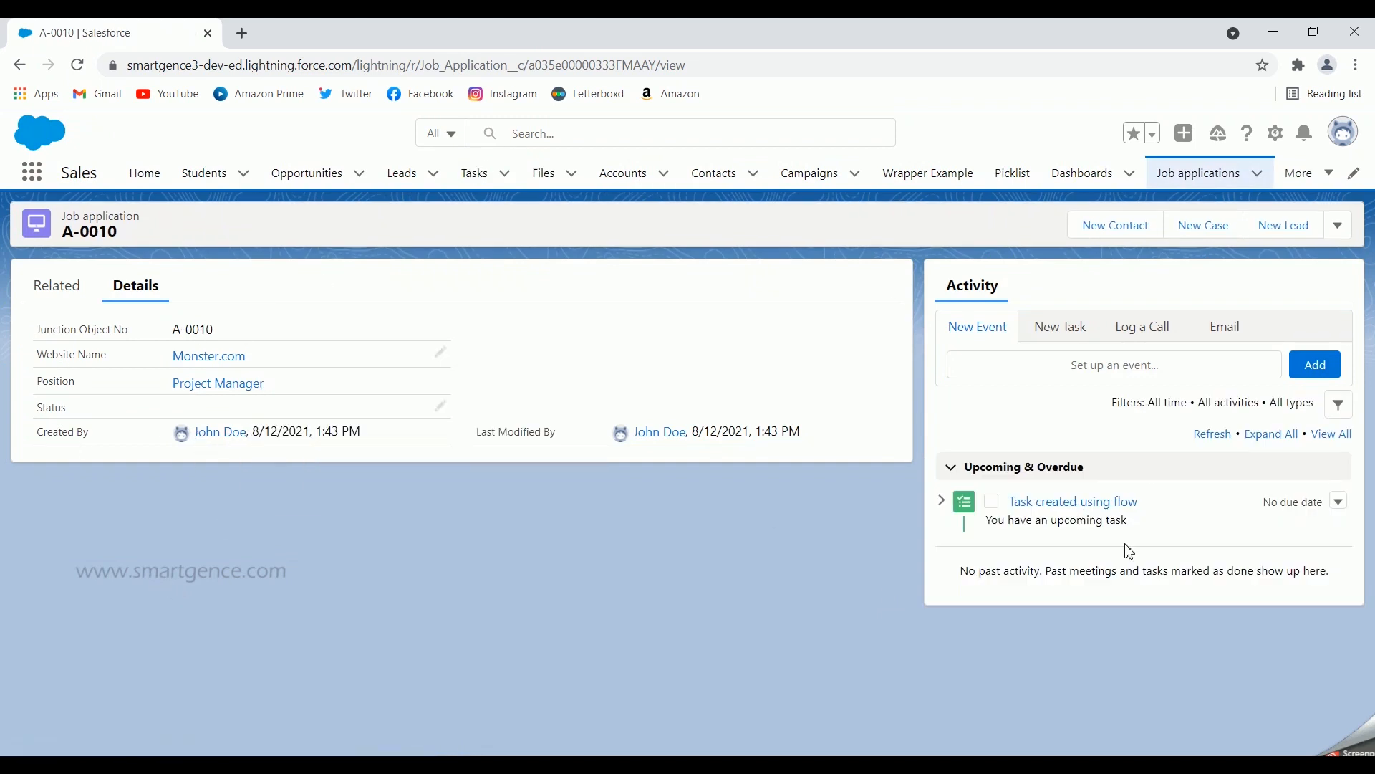
{"action": "left_click", "coordinate": [1084, 504]}
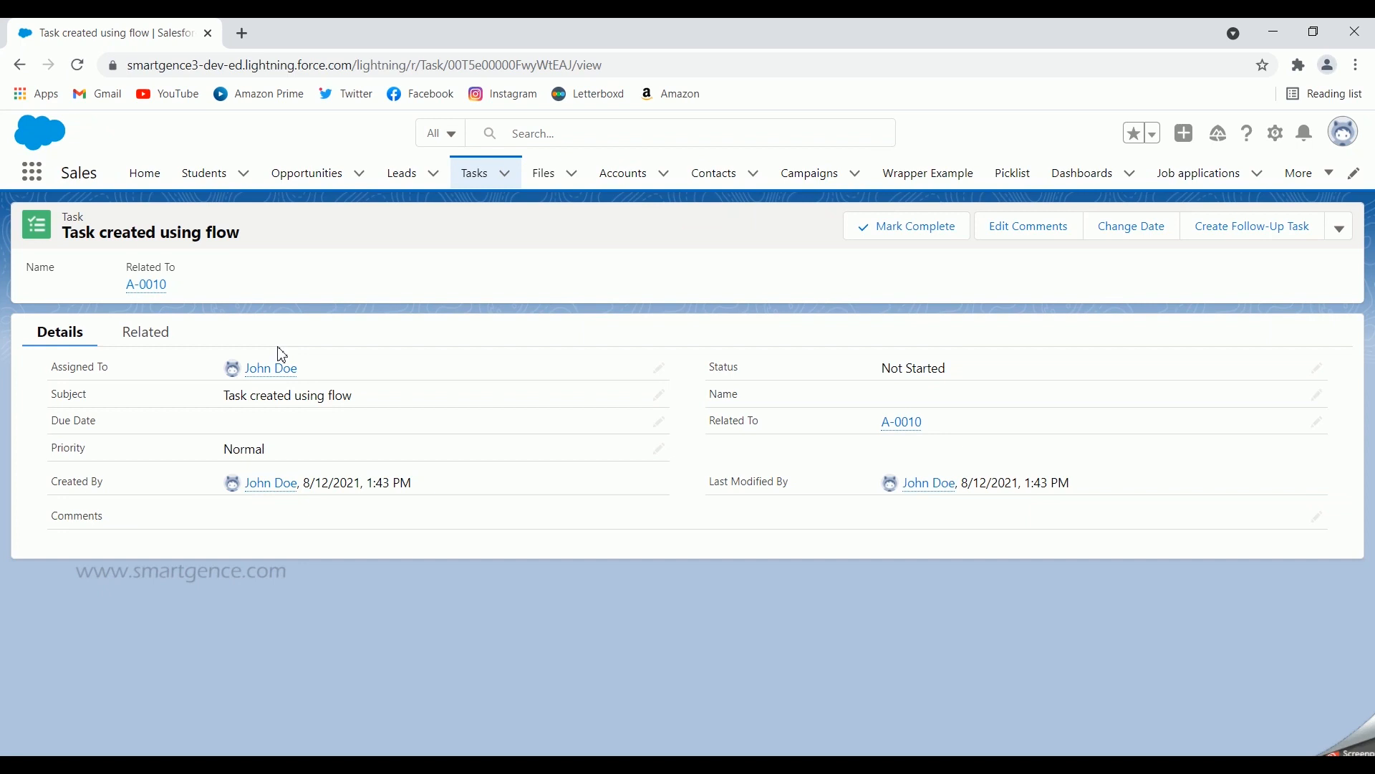
{"action": "left_click", "coordinate": [897, 424]}
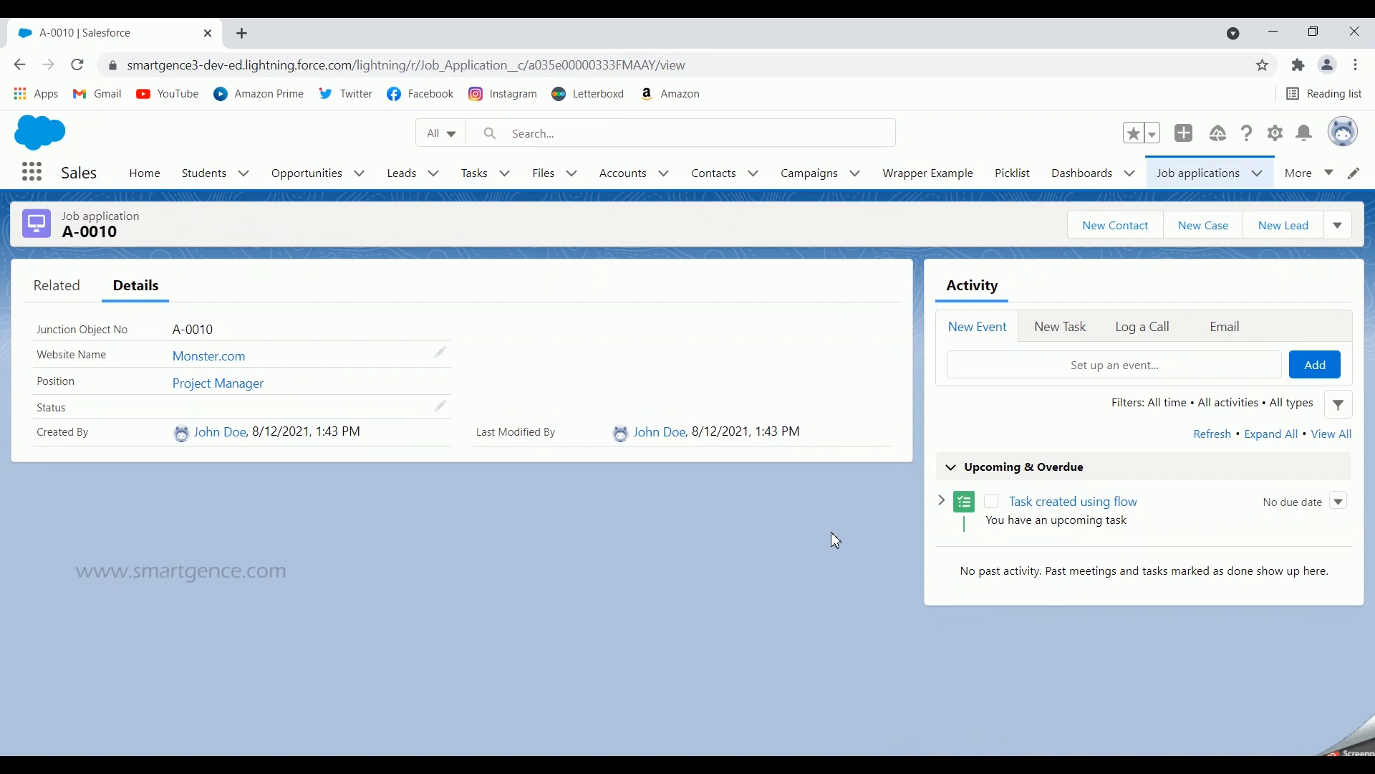
- Find Flows in Setup and open the "Check Duplicate For Contact" flow in Flow Builder
{"action": "left_click", "coordinate": [1276, 133]}
{"action": "left_click", "coordinate": [1232, 179]}
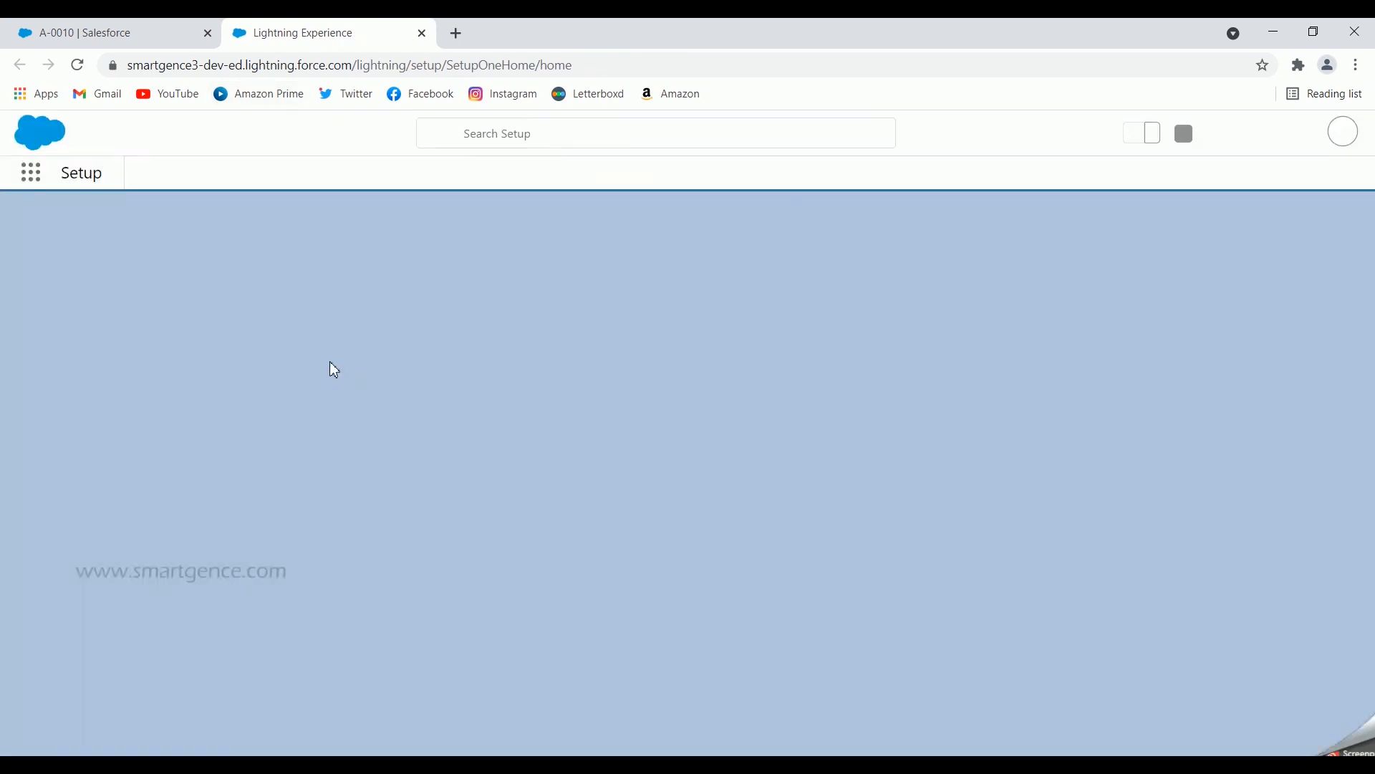
{"action": "left_click", "coordinate": [83, 222]}
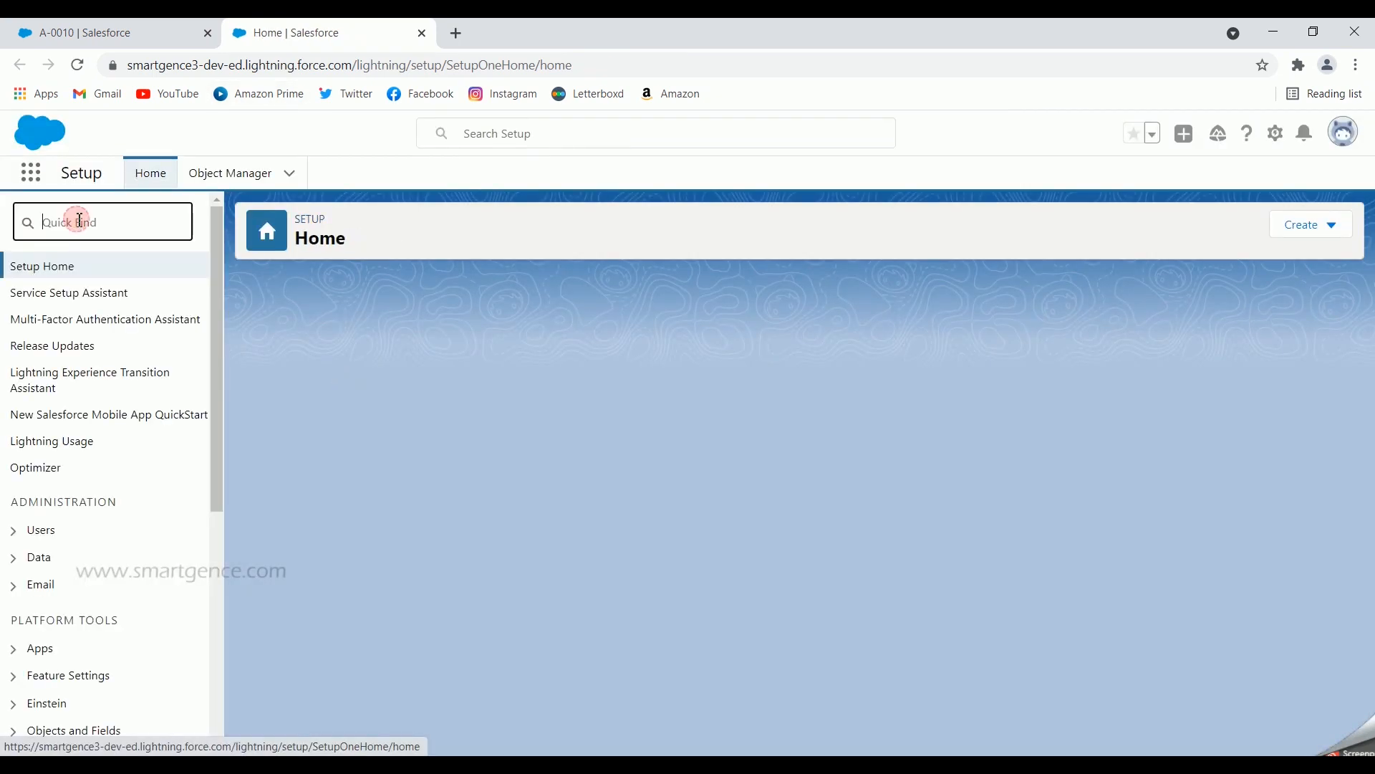
{"action": "type", "text": "flows"}
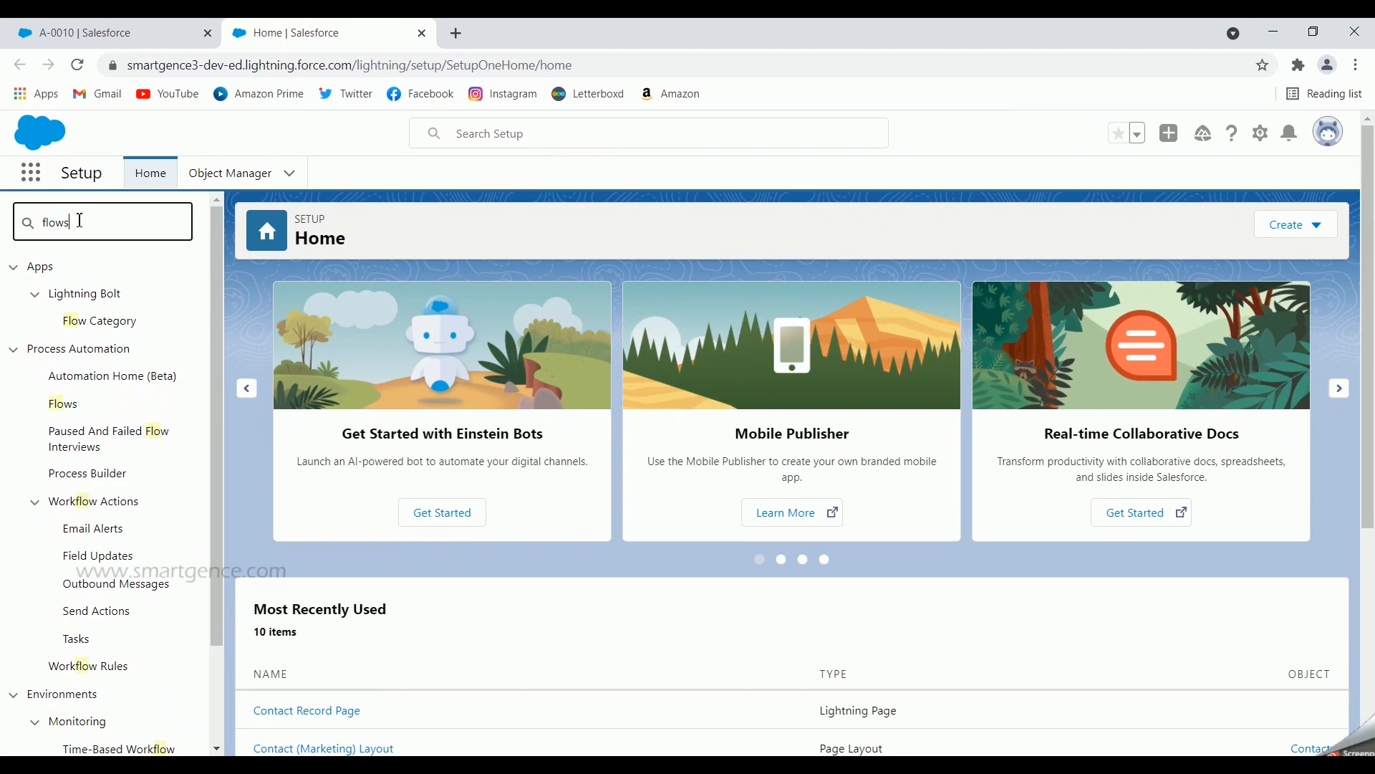
{"action": "left_click", "coordinate": [66, 305]}
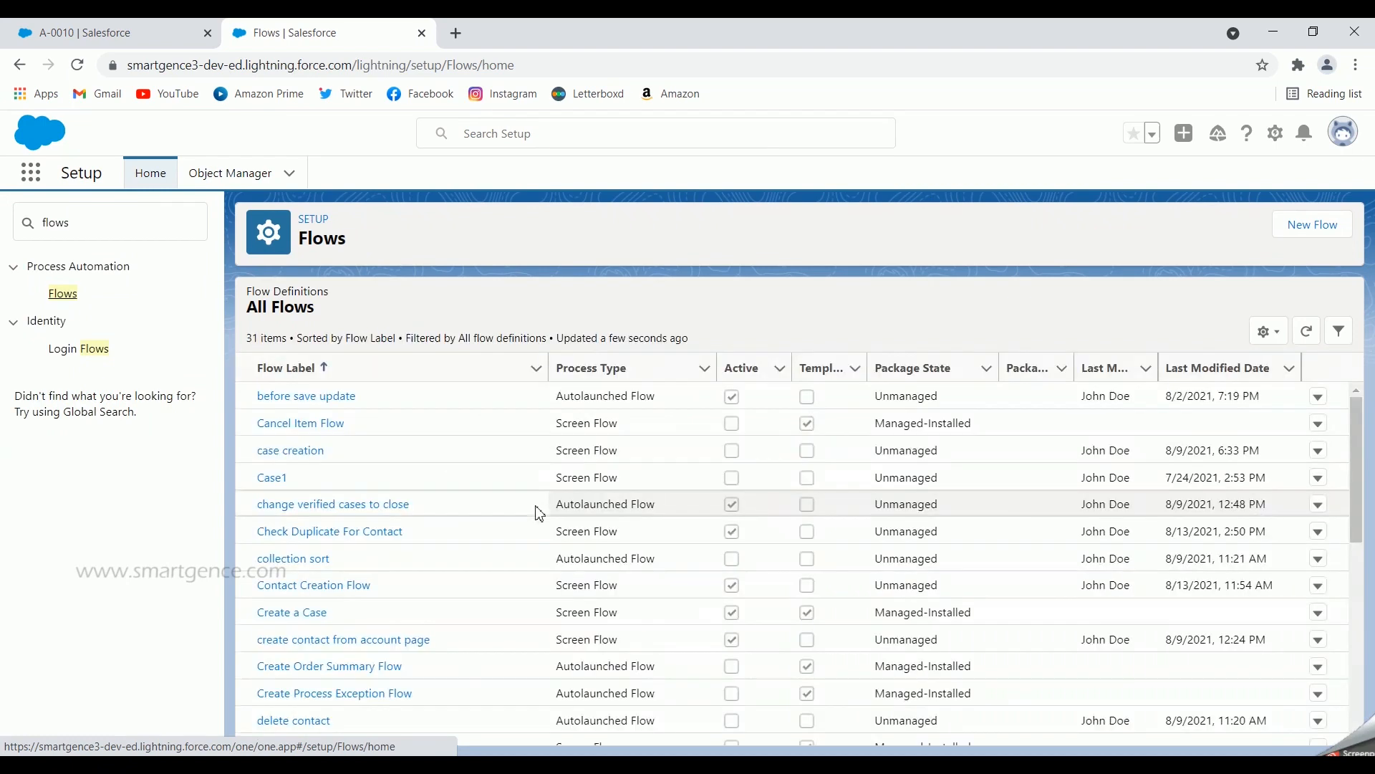
{"action": "left_click", "coordinate": [356, 543]}
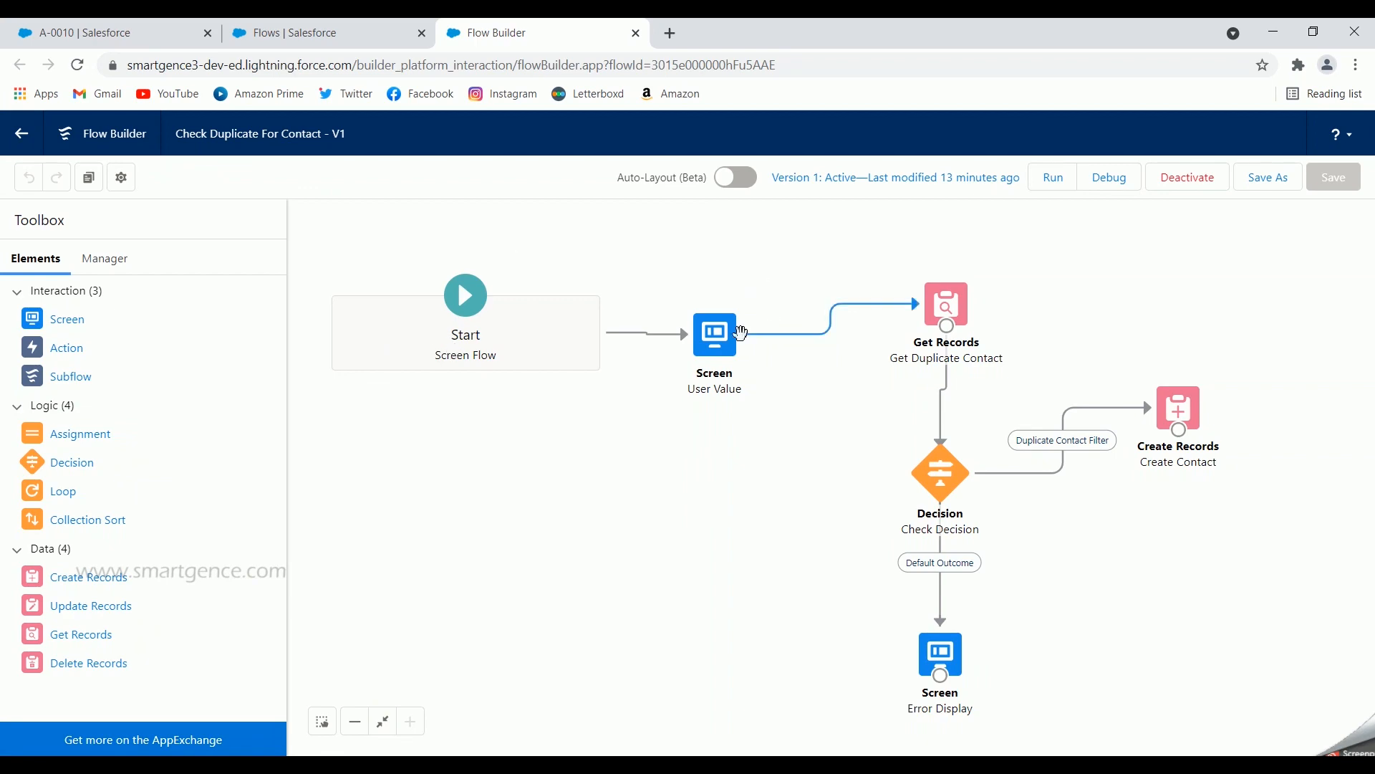
- Review the User Value screen's input fields and the Get Duplicate Contact element's object and filter condition
{"action": "double_click", "coordinate": [718, 340]}
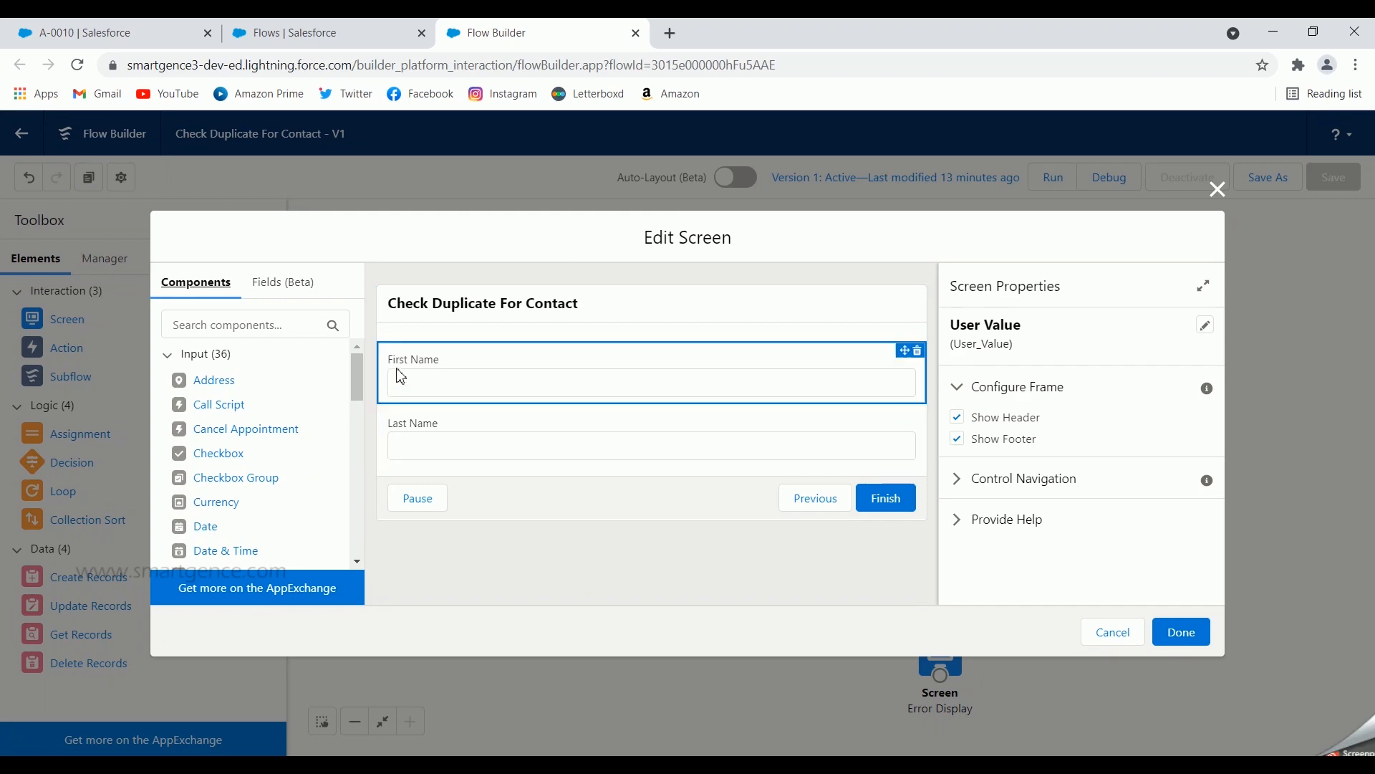
{"action": "left_click", "coordinate": [1217, 189]}
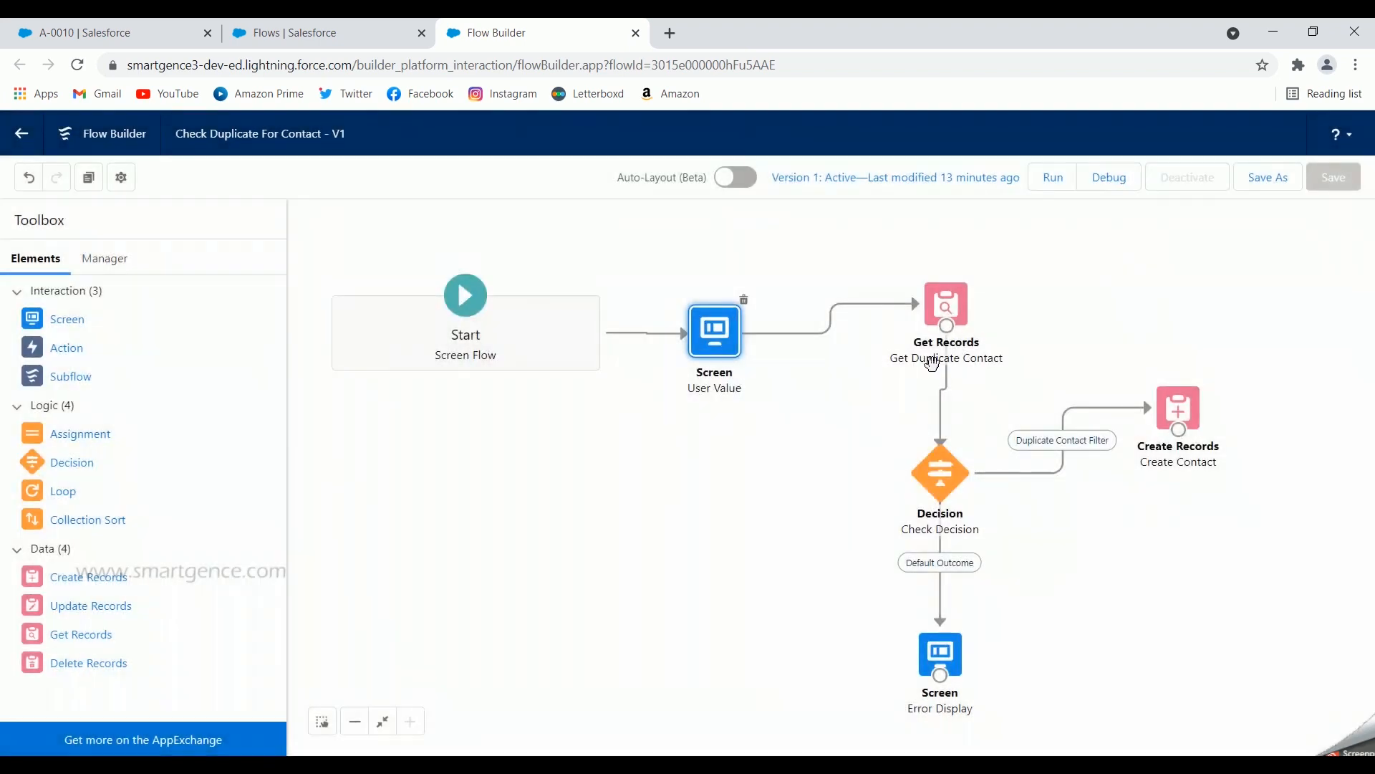
{"action": "double_click", "coordinate": [951, 312]}
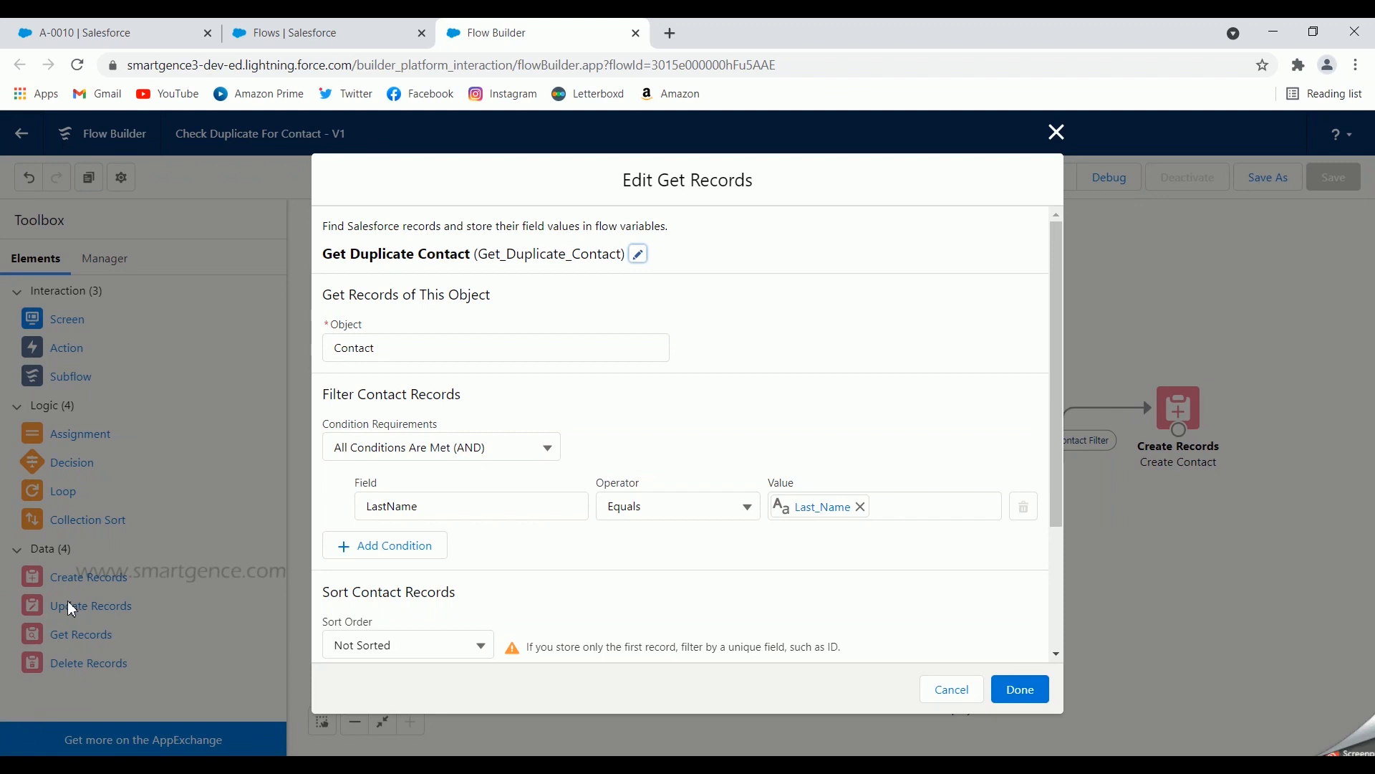
{"action": "double_click", "coordinate": [391, 350]}
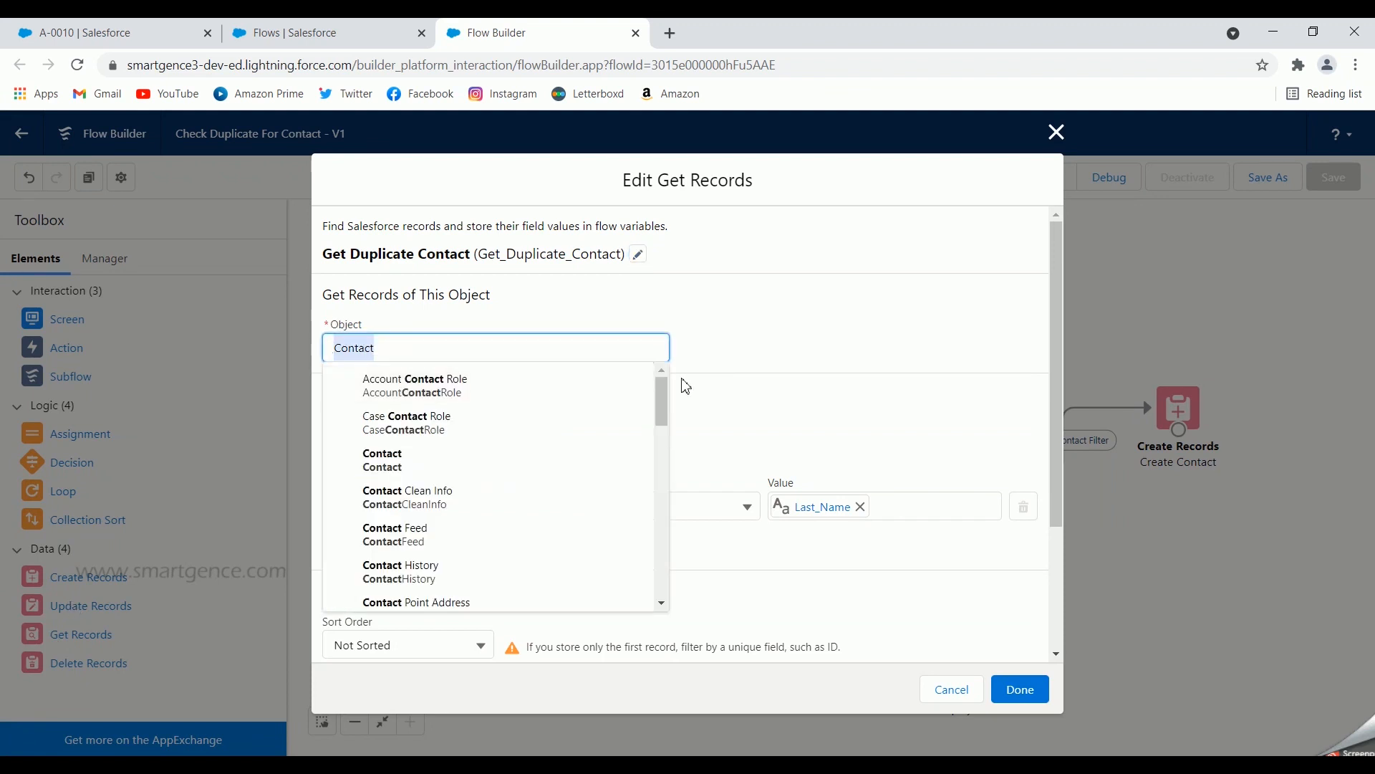
{"action": "left_click", "coordinate": [714, 373]}
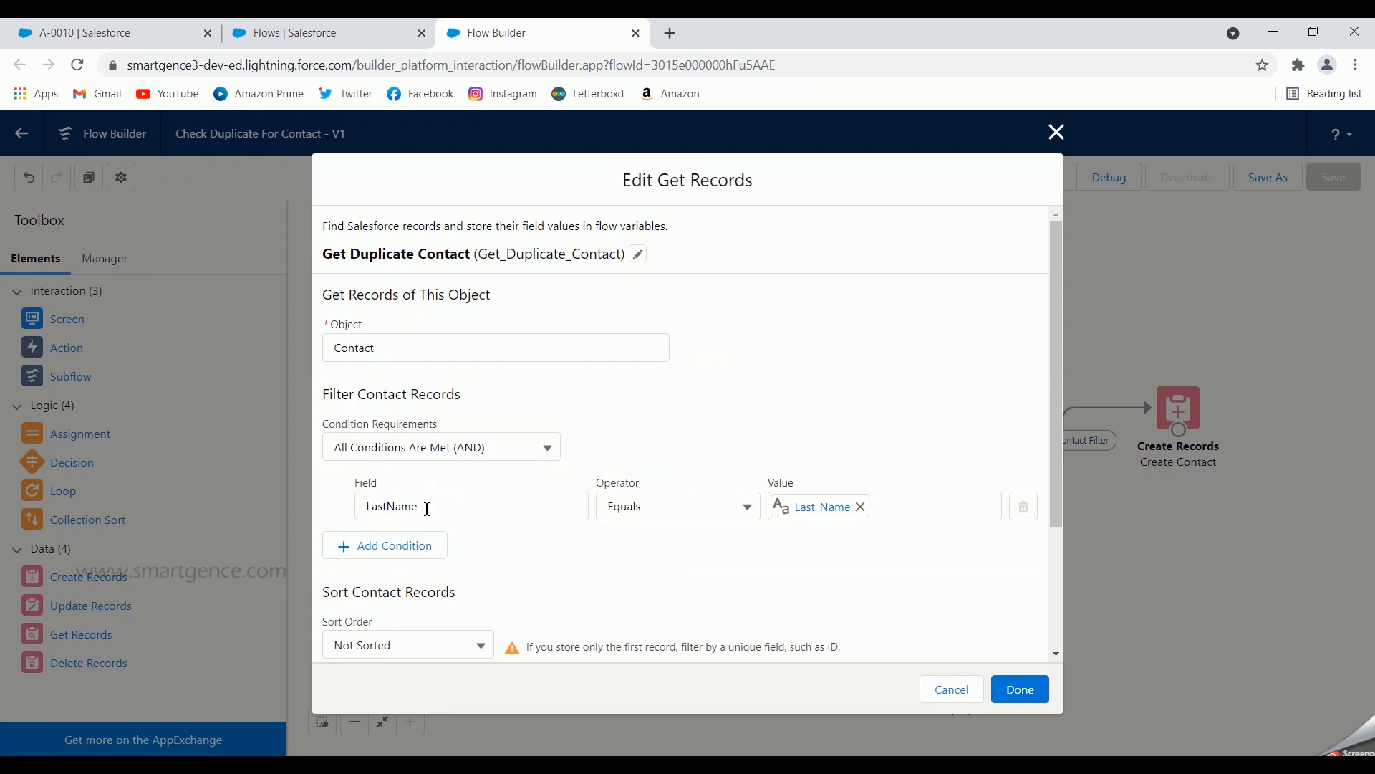
{"action": "double_click", "coordinate": [427, 509]}
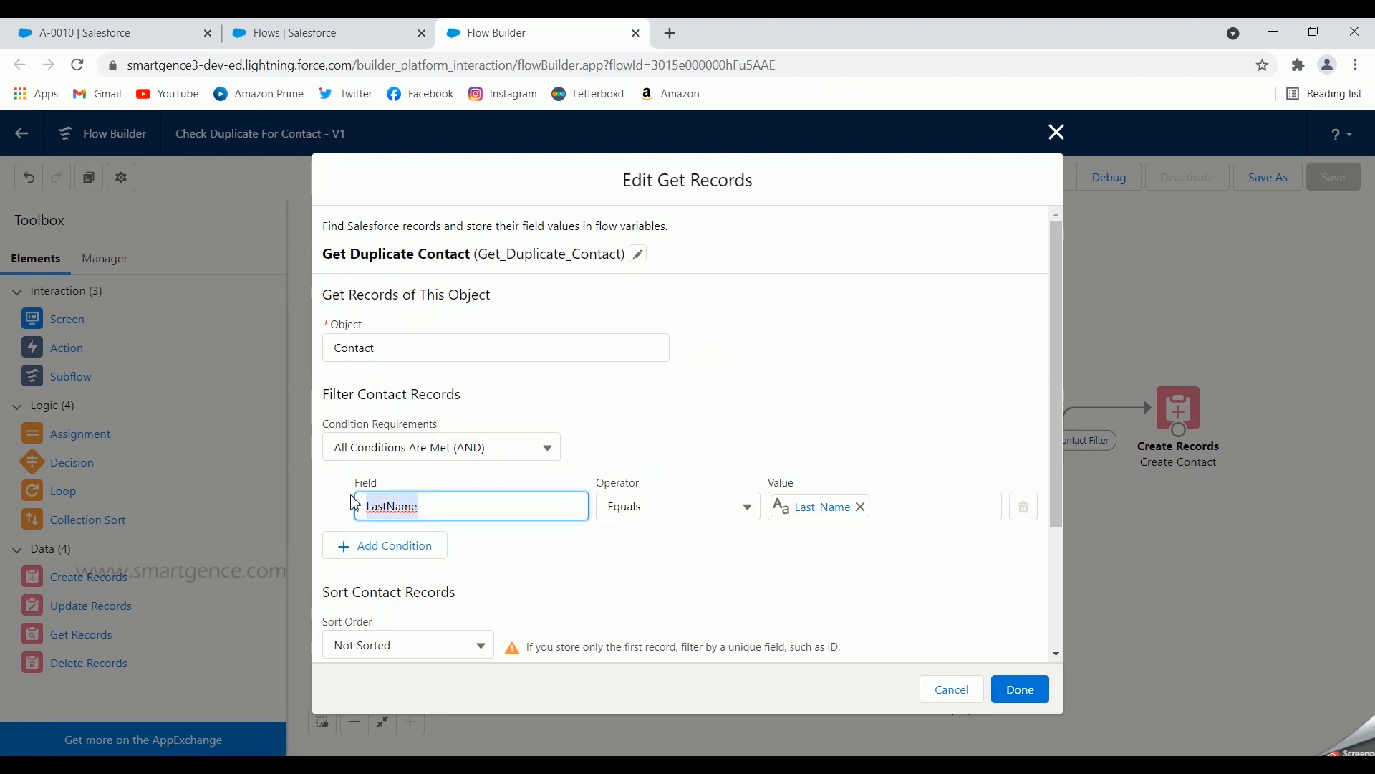
{"action": "left_click", "coordinate": [327, 500]}
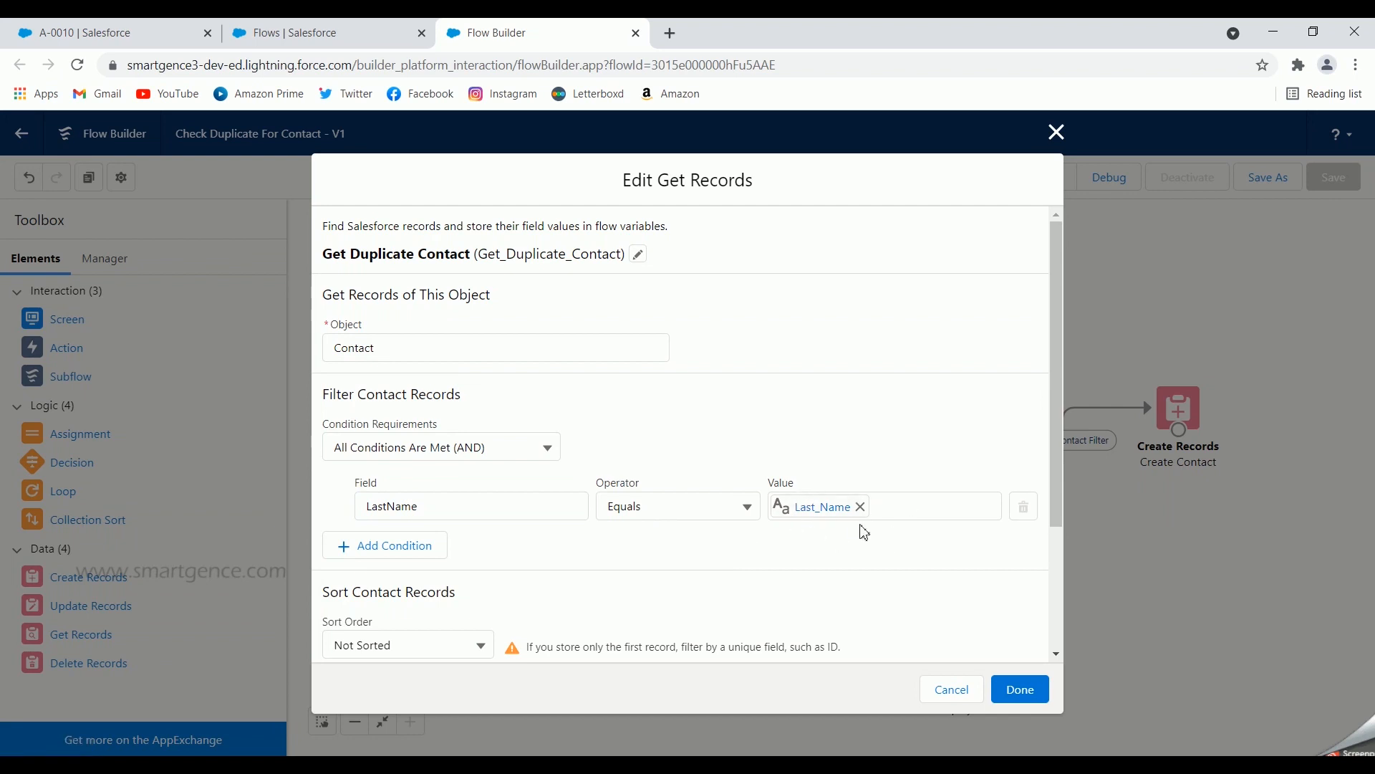
{"action": "left_click", "coordinate": [1057, 134]}
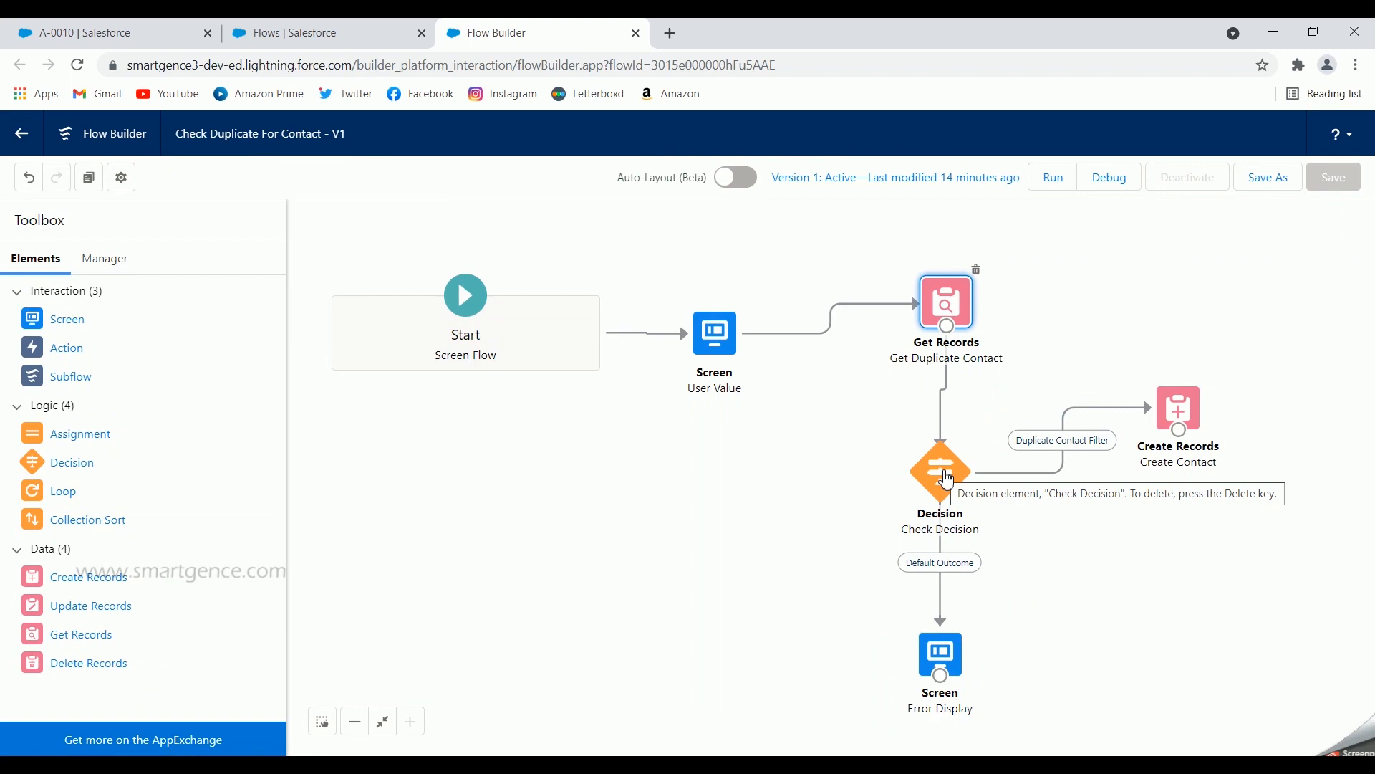
- Review the outcome condition of the Check Decision element
{"action": "double_click", "coordinate": [947, 479]}
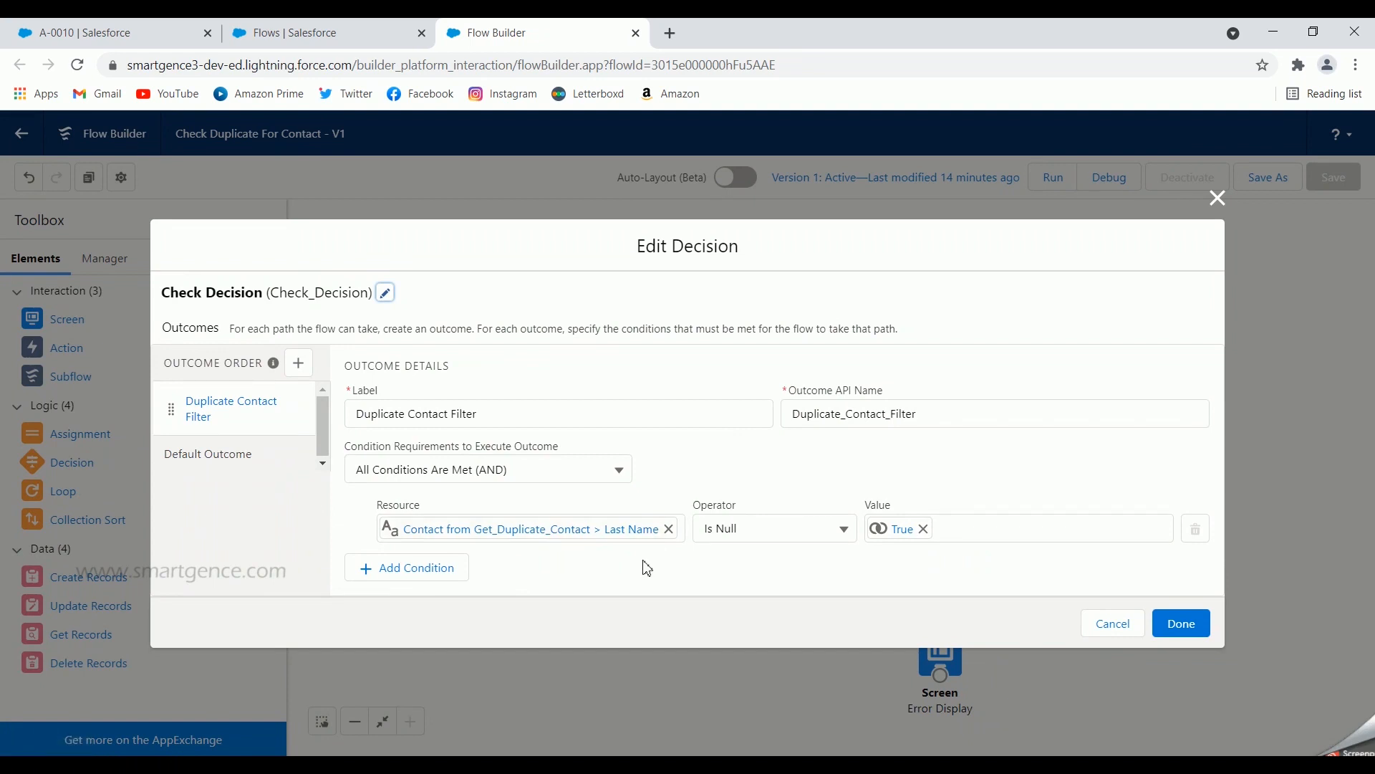
{"action": "left_click", "coordinate": [1218, 198]}
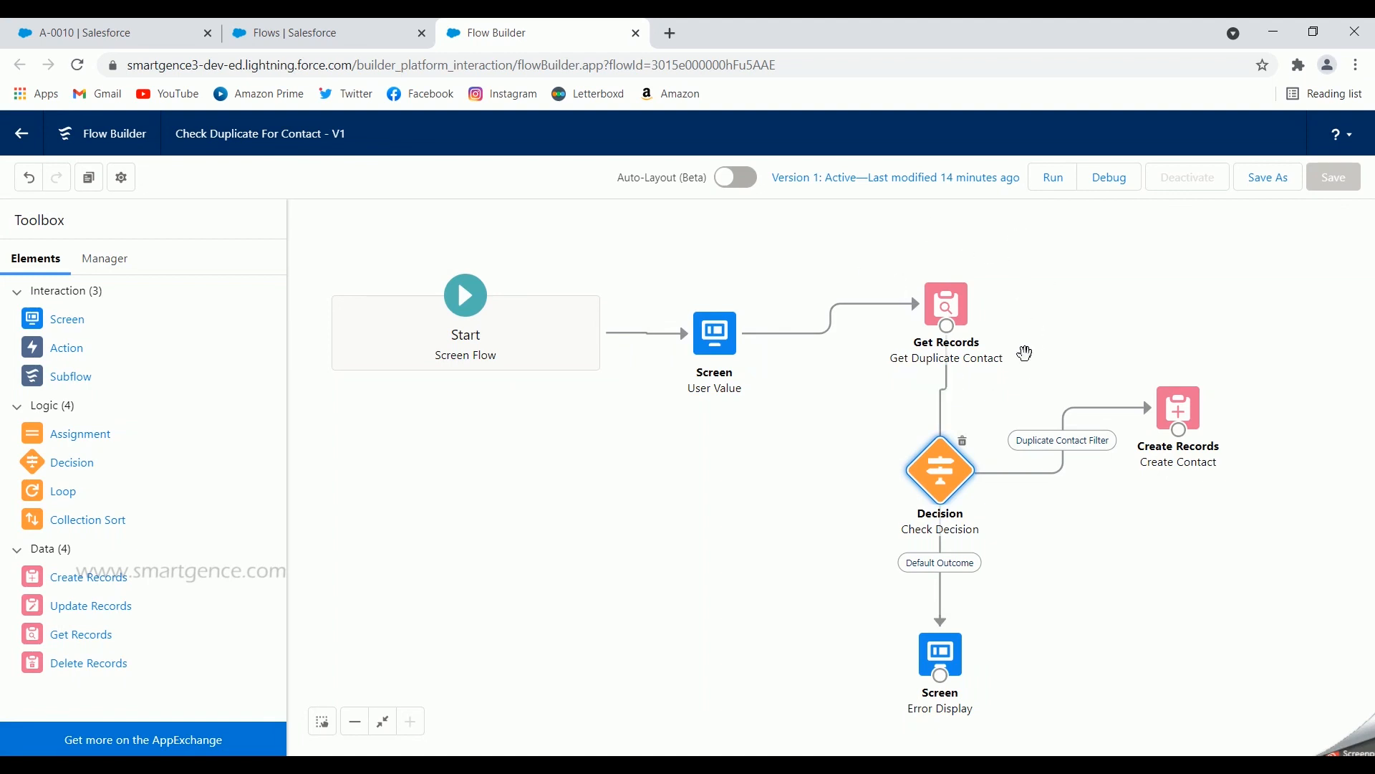
{"action": "double_click", "coordinate": [960, 466]}
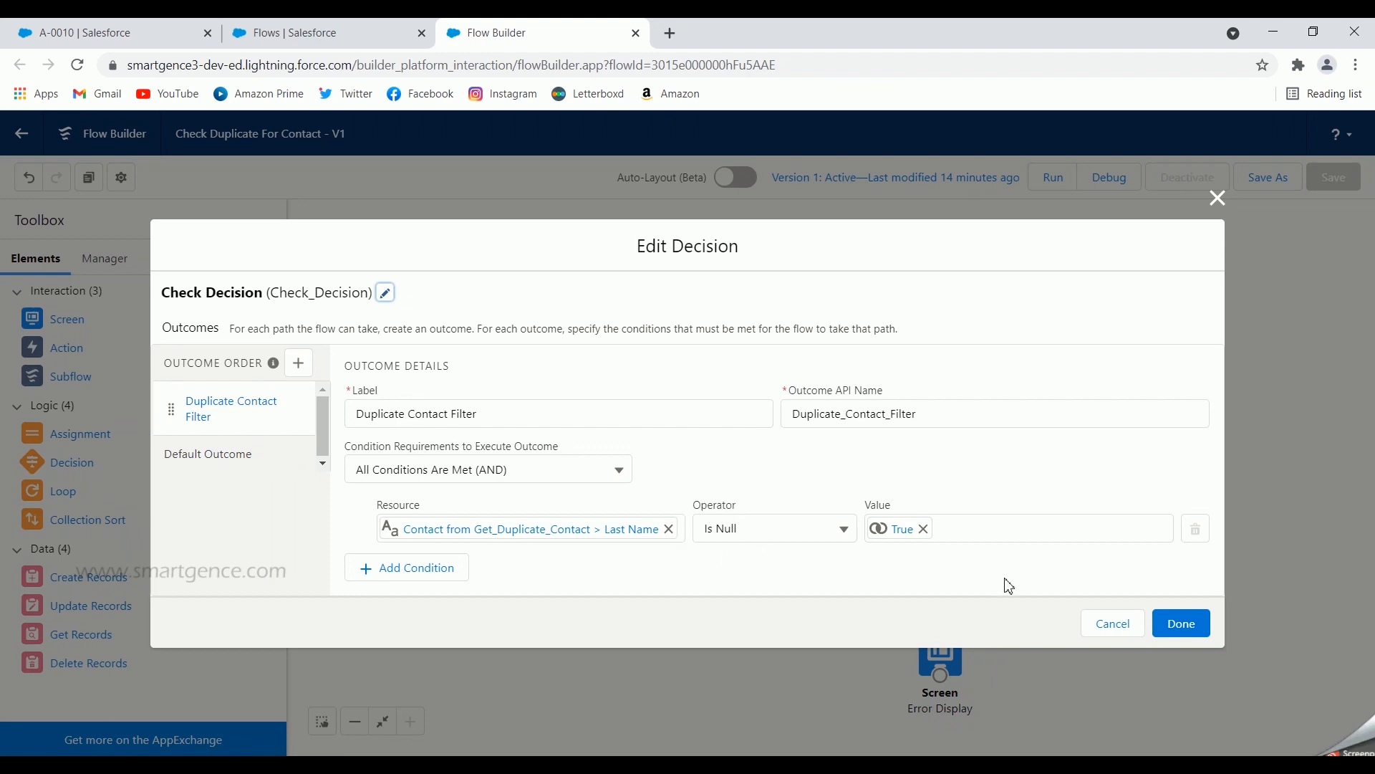
{"action": "left_click", "coordinate": [1218, 200]}
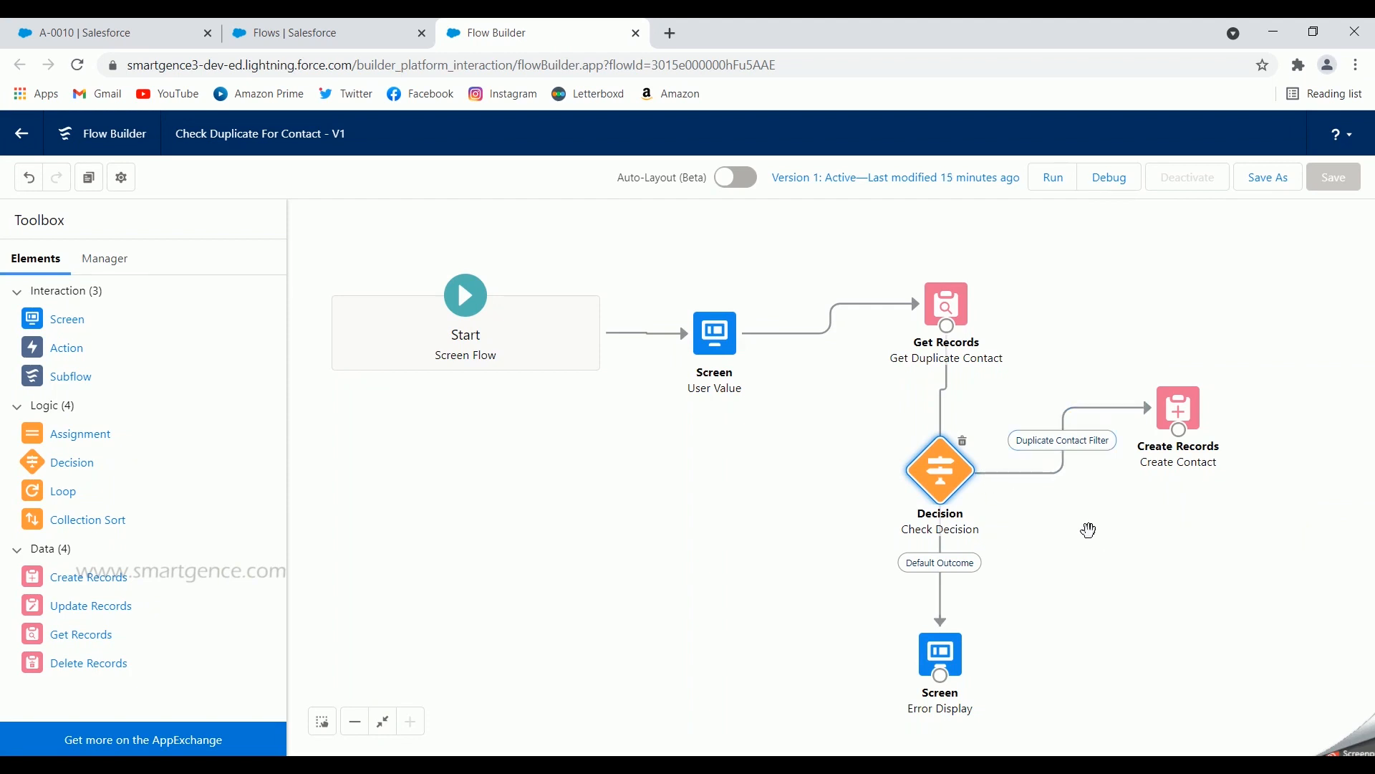
- Review the field values of the Create Contact element and the message text on the Error Display screen
{"action": "double_click", "coordinate": [1179, 407]}
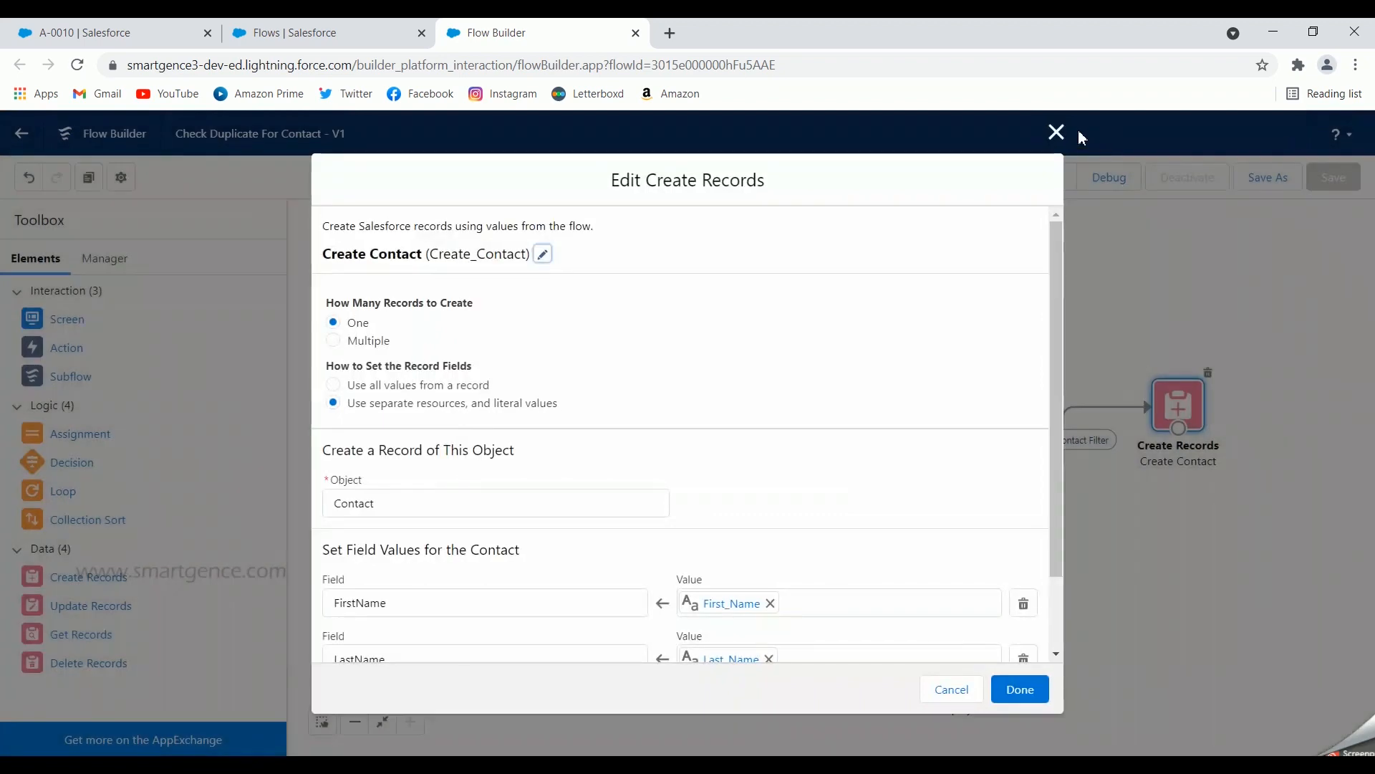
{"action": "left_click", "coordinate": [1057, 131]}
{"action": "left_click", "coordinate": [945, 654]}
{"action": "double_click", "coordinate": [946, 653]}
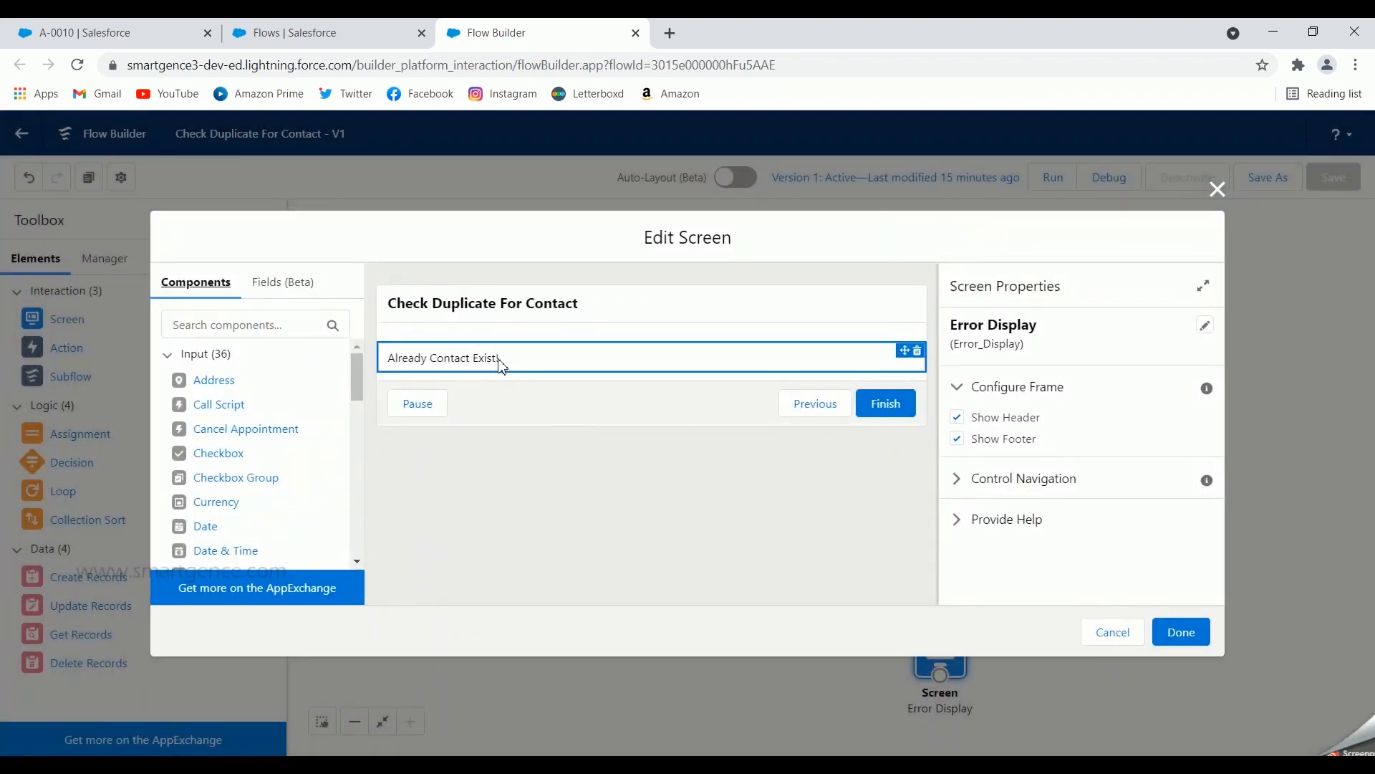
{"action": "left_click_drag", "start_coordinate": [507, 359], "coordinate": [391, 368]}
{"action": "left_click", "coordinate": [620, 527]}
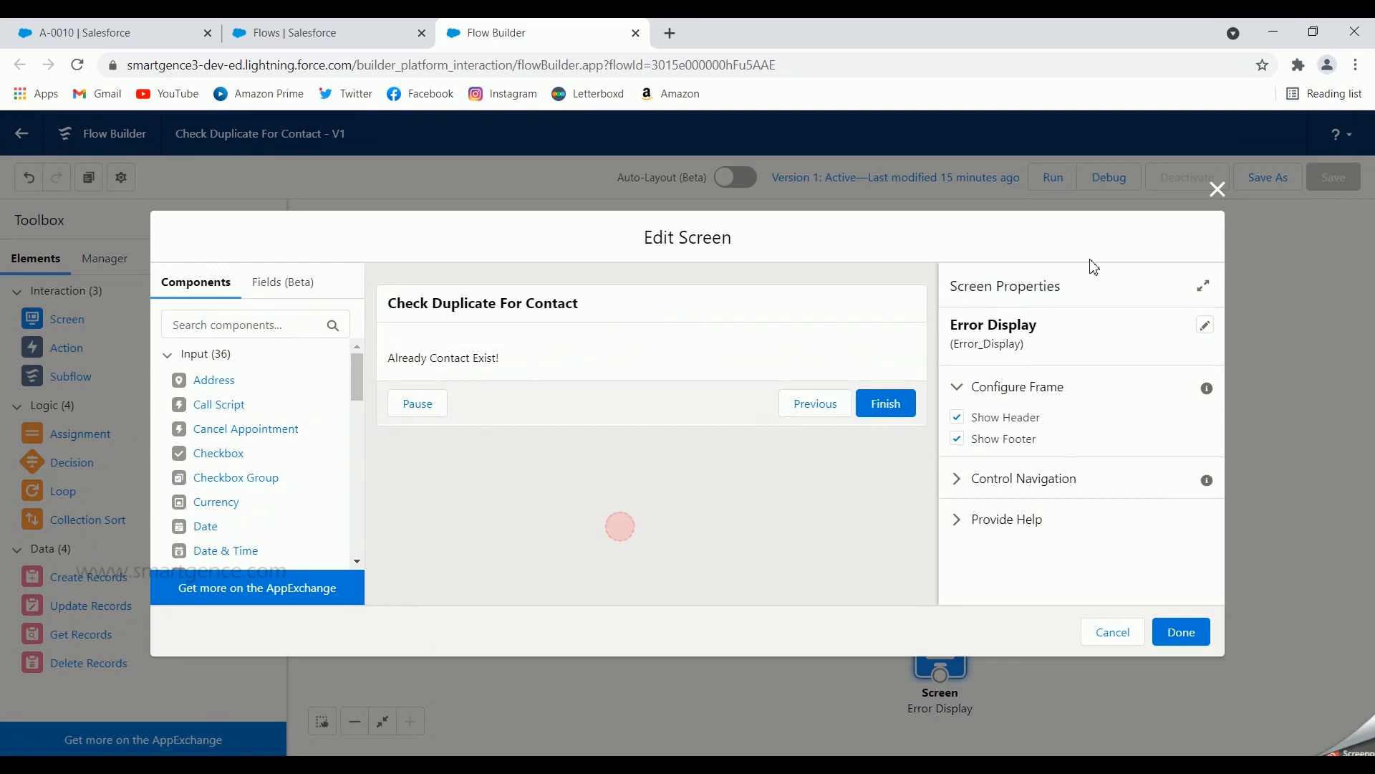
{"action": "left_click", "coordinate": [1217, 190]}
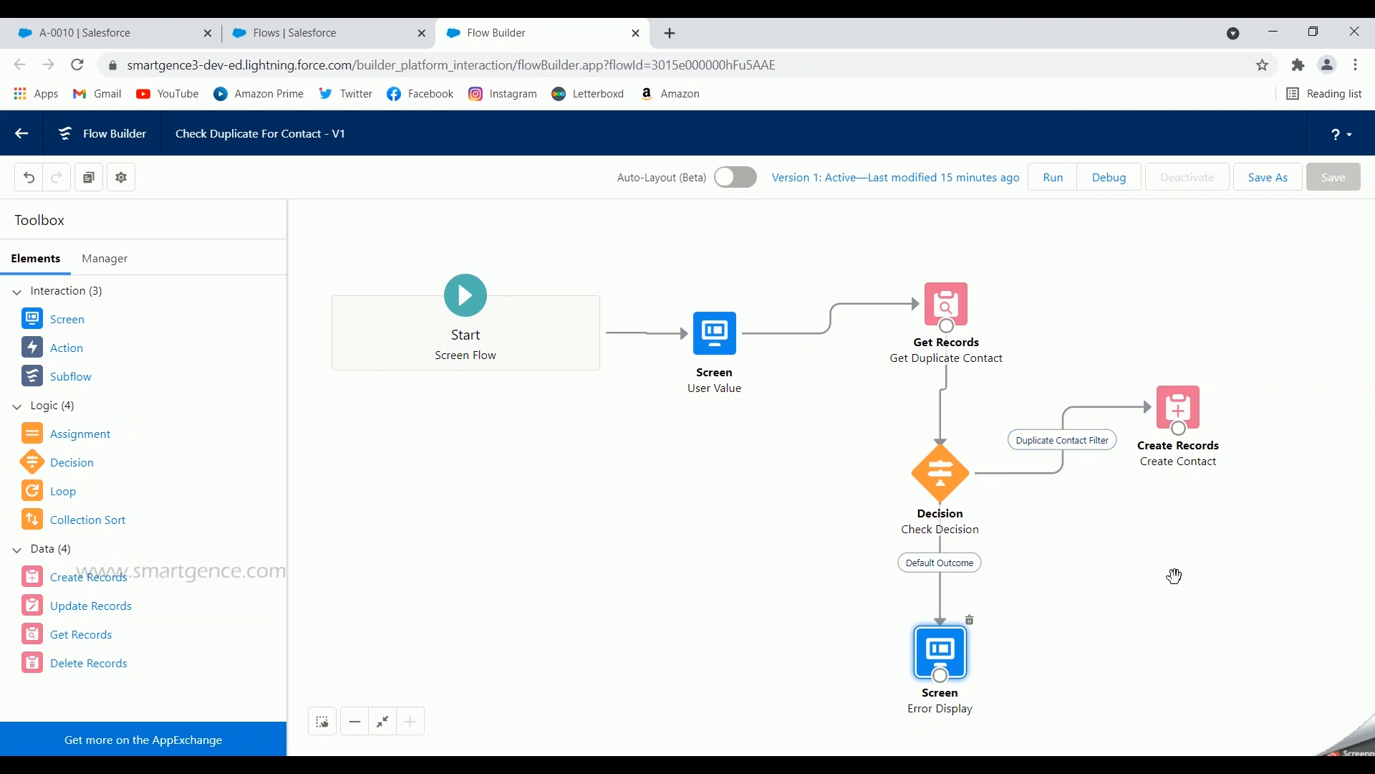
- Open the Contacts list in a new browser tab, open the contact record in row 9 and dismiss its duplicate notice
{"action": "left_click", "coordinate": [350, 27]}
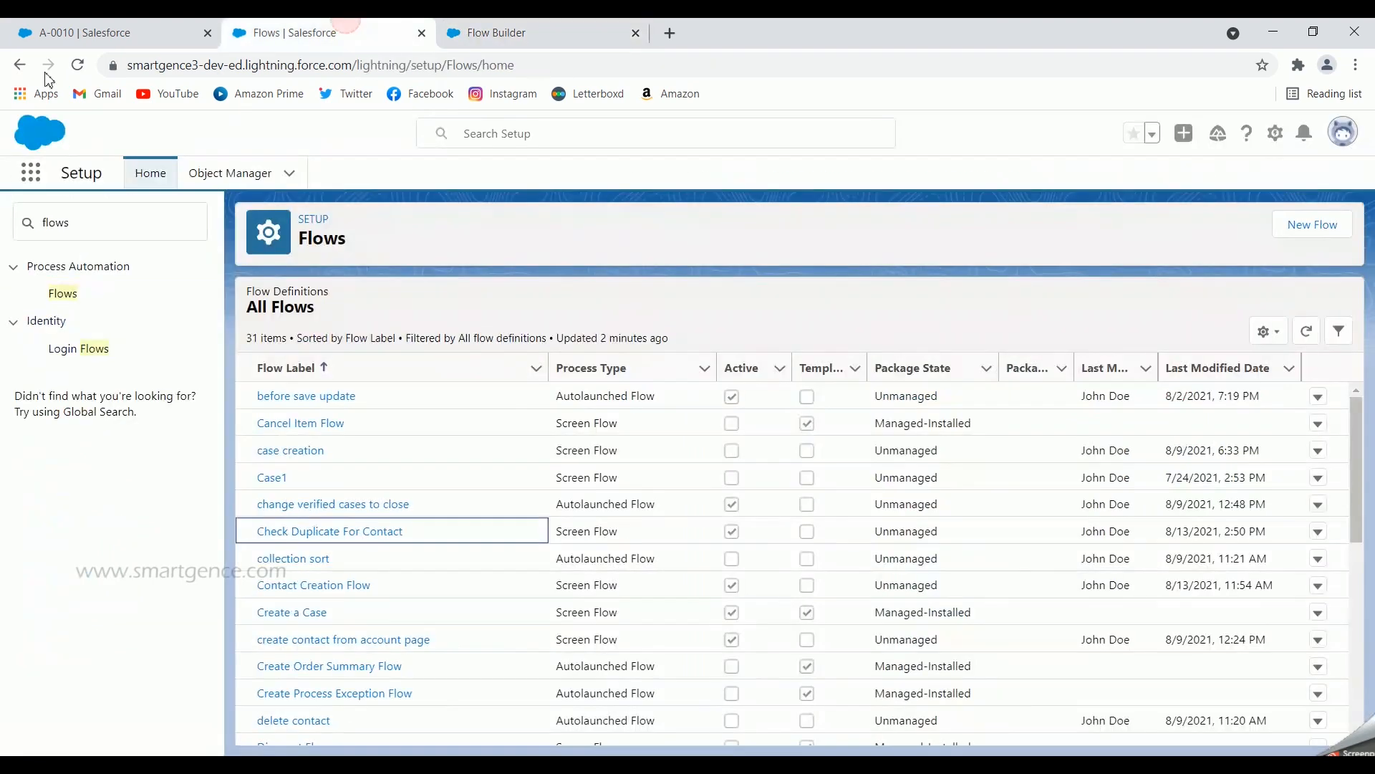
{"action": "left_click", "coordinate": [31, 172]}
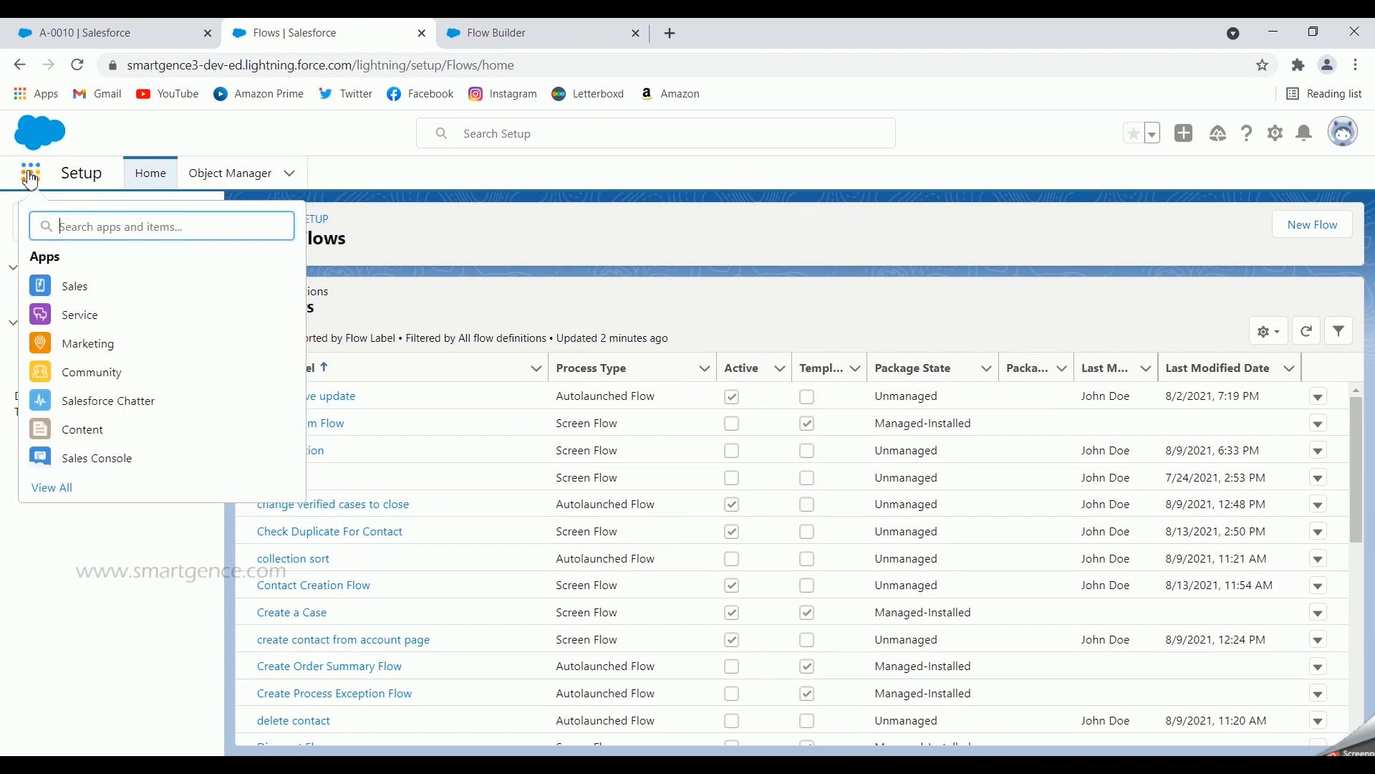
{"action": "type", "text": "contact"}
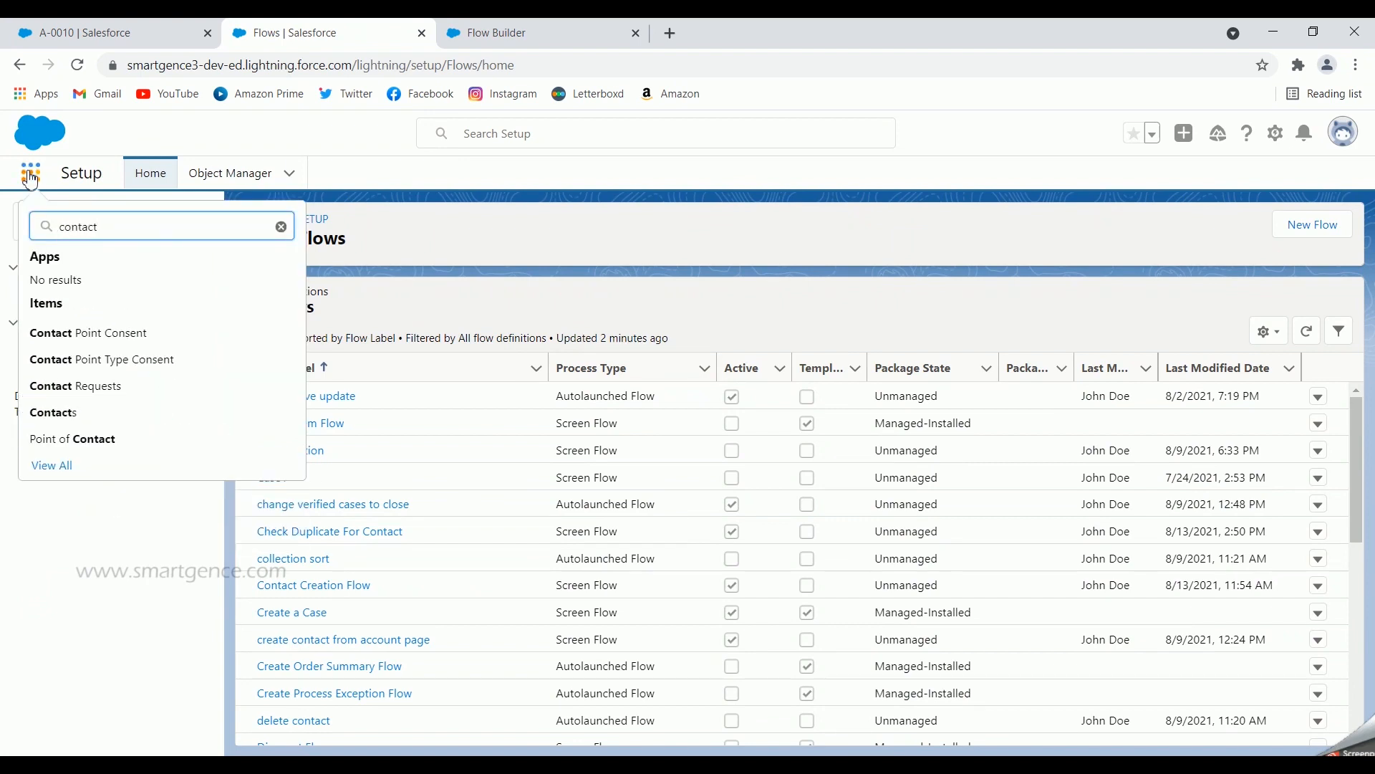
{"action": "middle_click", "coordinate": [58, 414]}
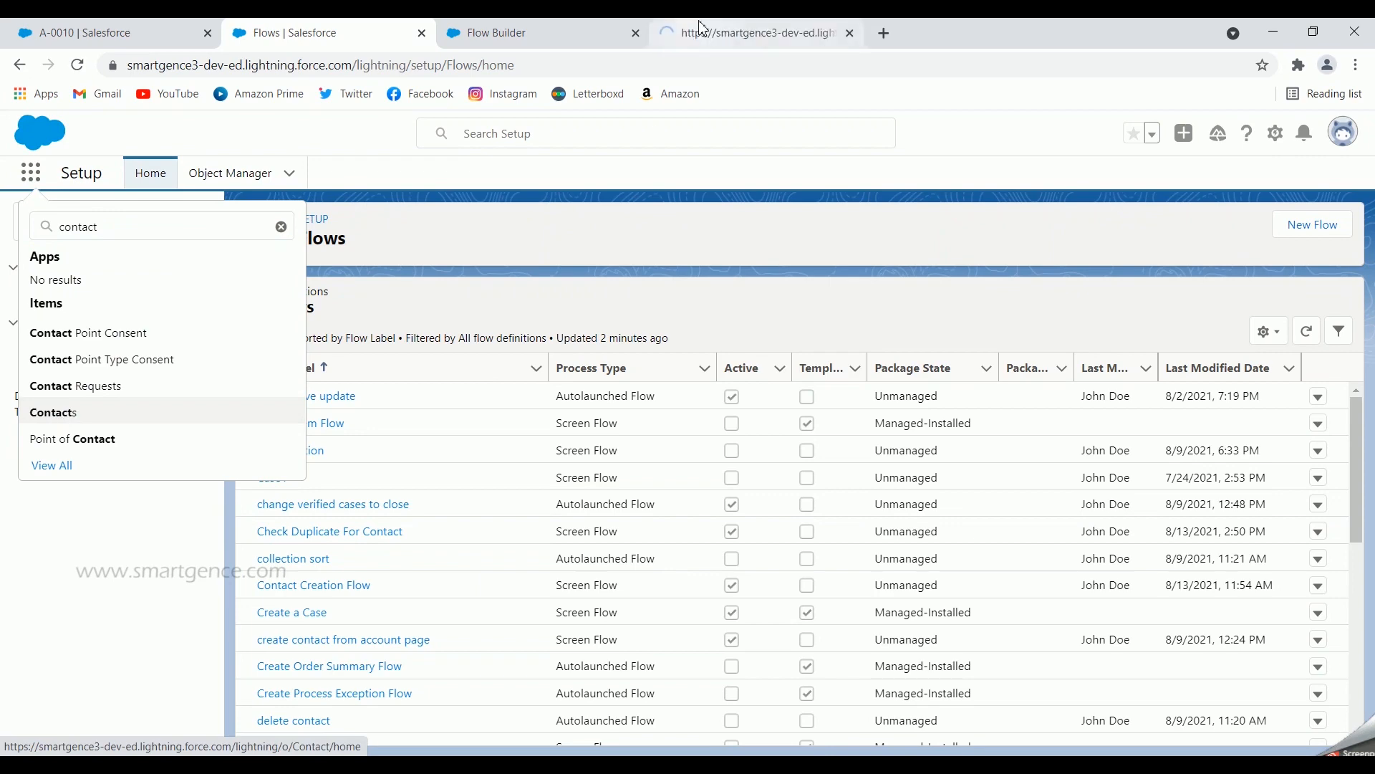
{"action": "left_click", "coordinate": [702, 28]}
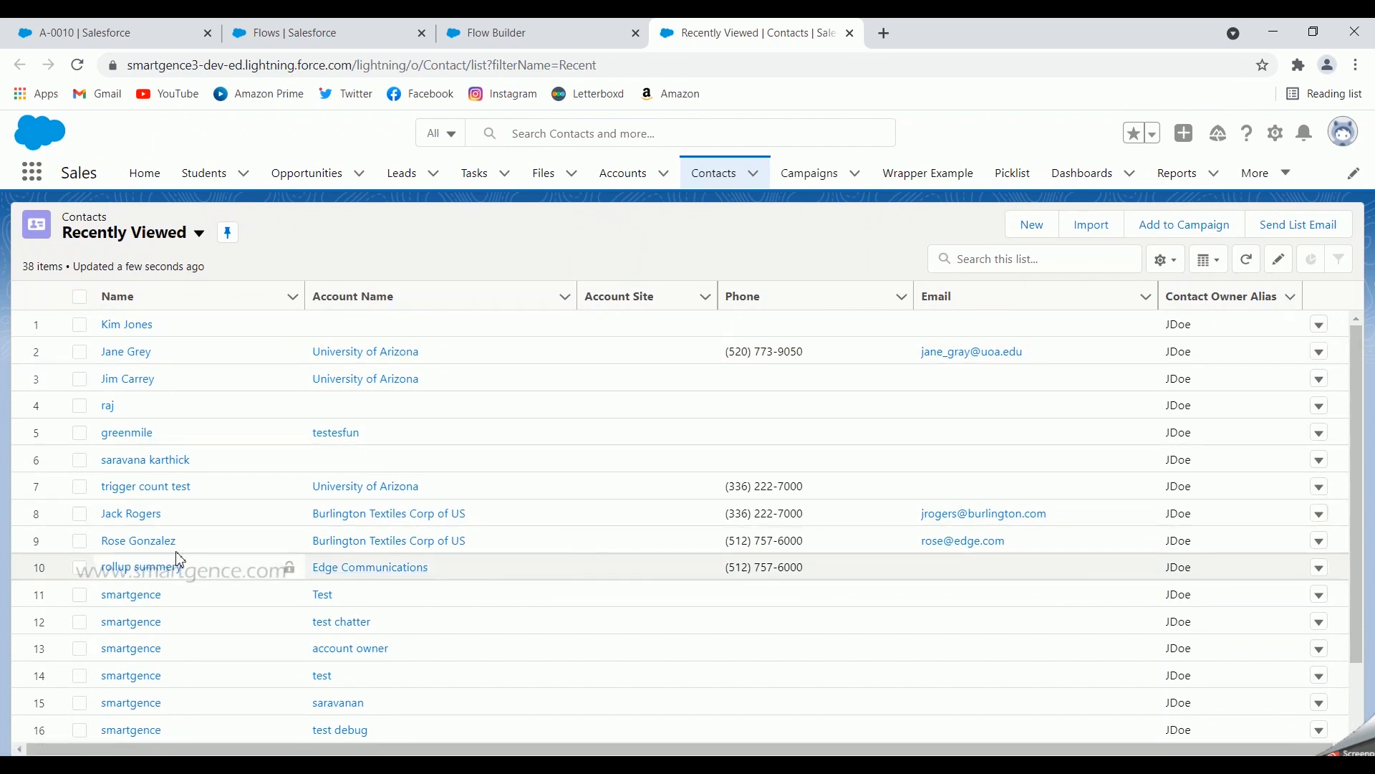
{"action": "left_click", "coordinate": [144, 540]}
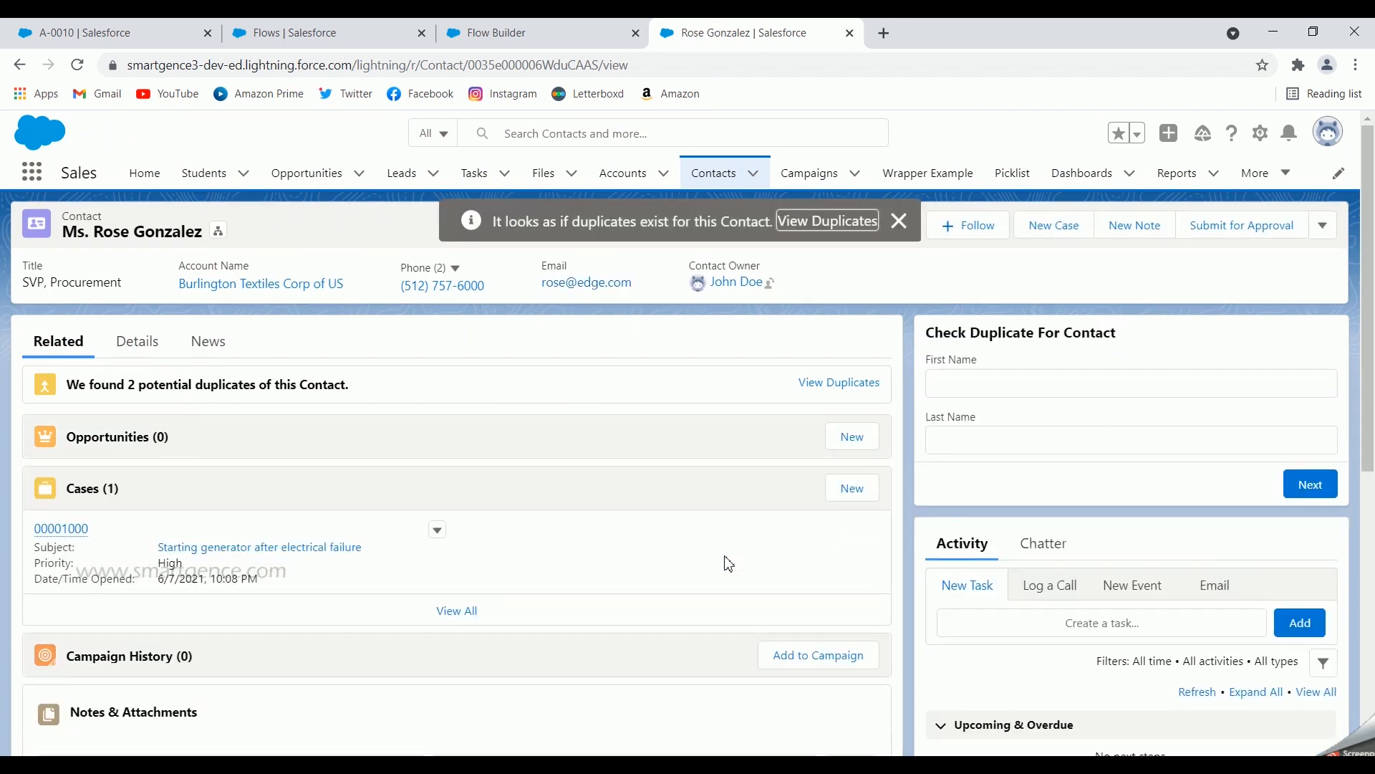
{"action": "left_click", "coordinate": [899, 221]}
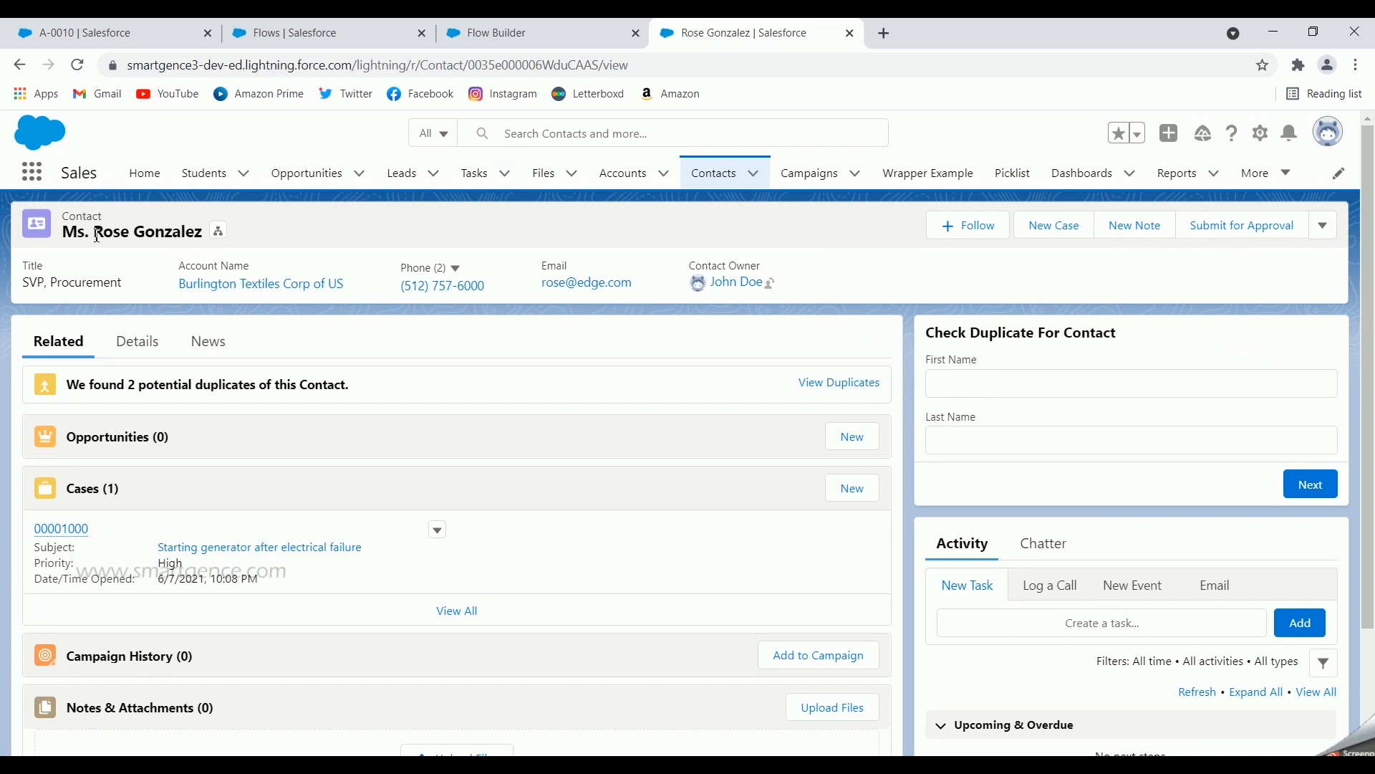
- Copy the open contact's first and last names into the matching fields of the Check Duplicate For Contact form
{"action": "left_click_drag", "start_coordinate": [119, 241], "coordinate": [134, 241]}
{"action": "left_click", "coordinate": [963, 383]}
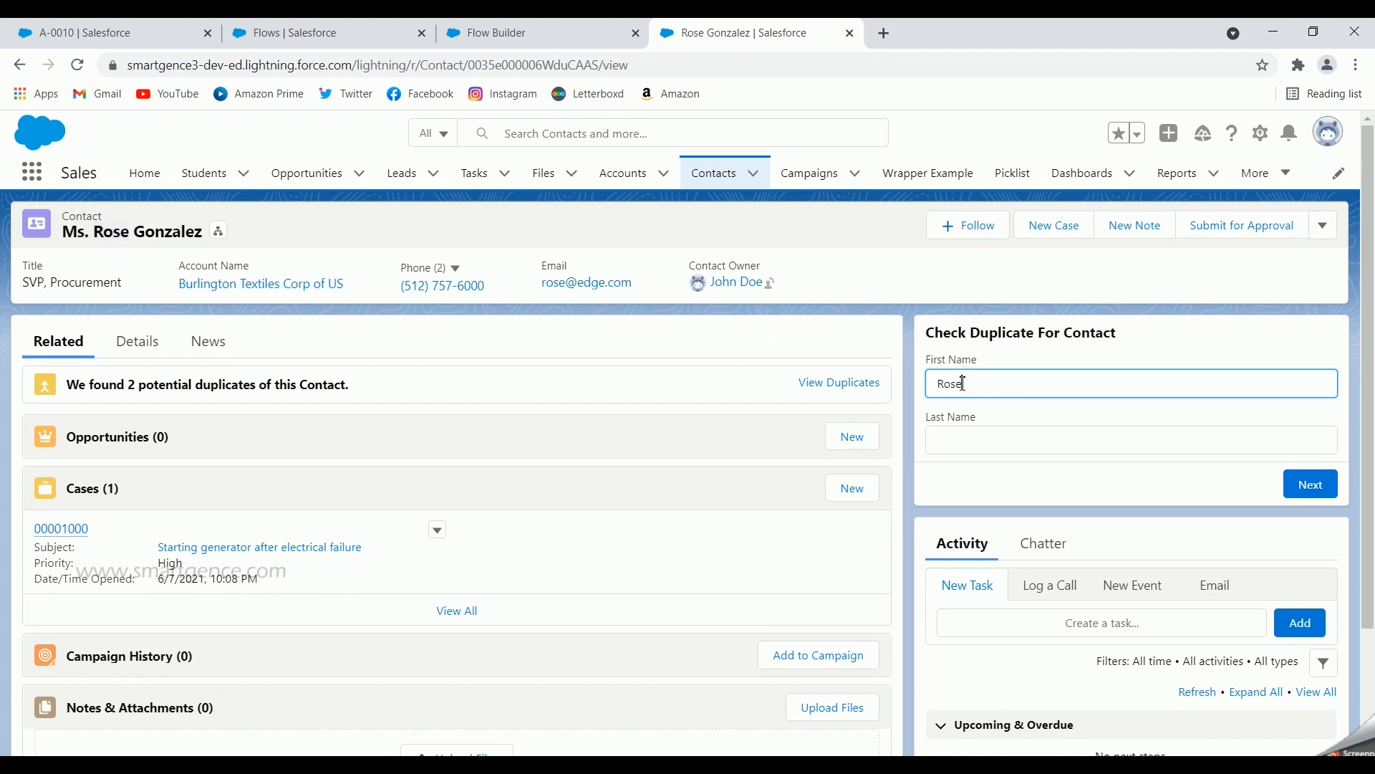
{"action": "double_click", "coordinate": [166, 233]}
{"action": "key", "text": "ctrl+c"}
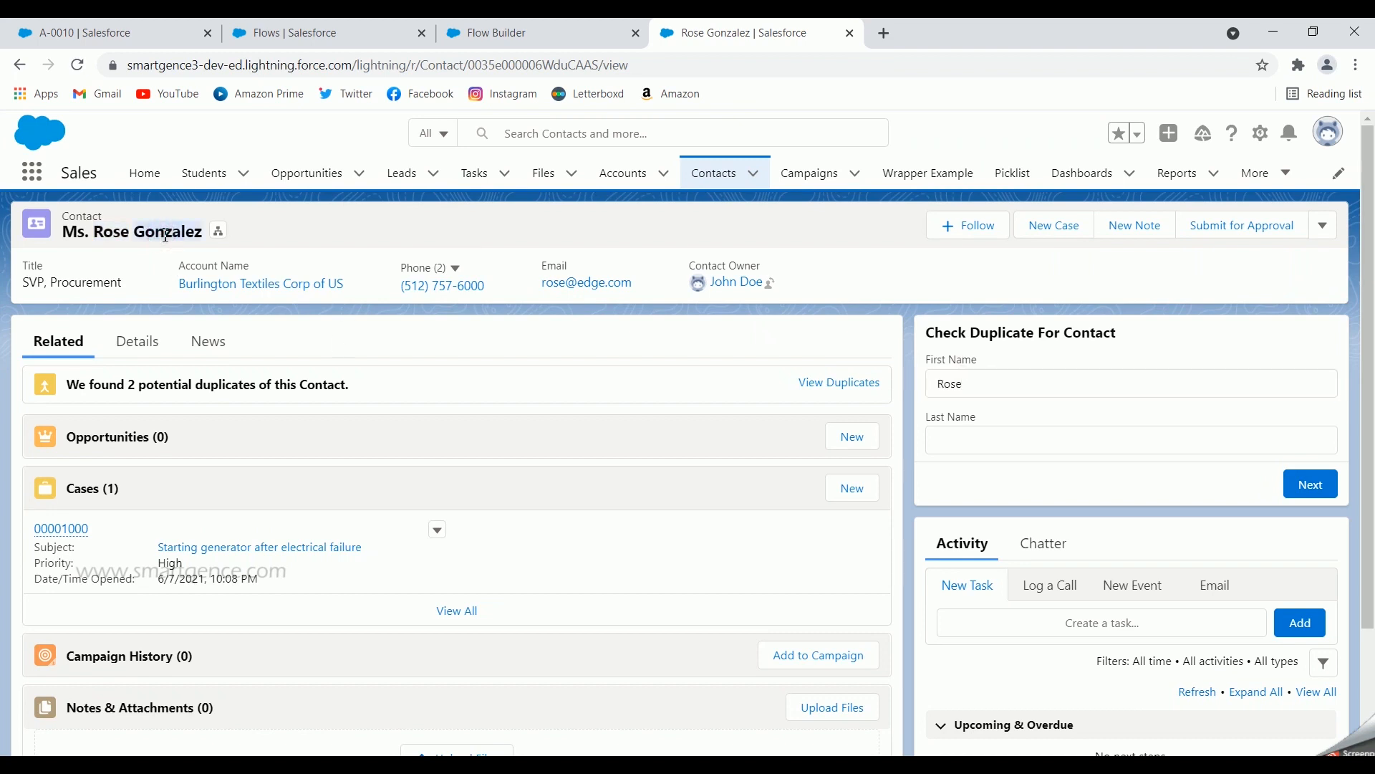
{"action": "left_click", "coordinate": [991, 444]}
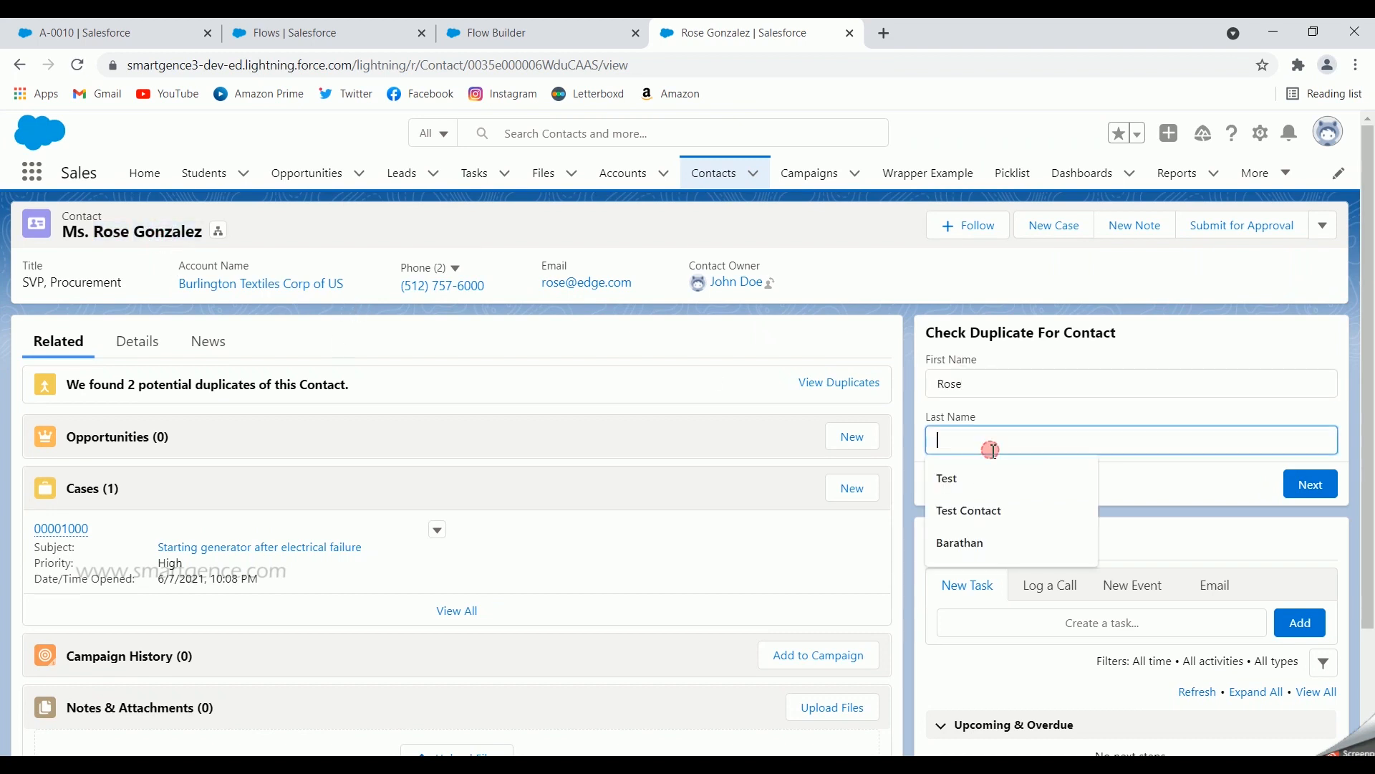
{"action": "key", "text": "ctrl+v"}
{"action": "left_click", "coordinate": [1119, 487]}
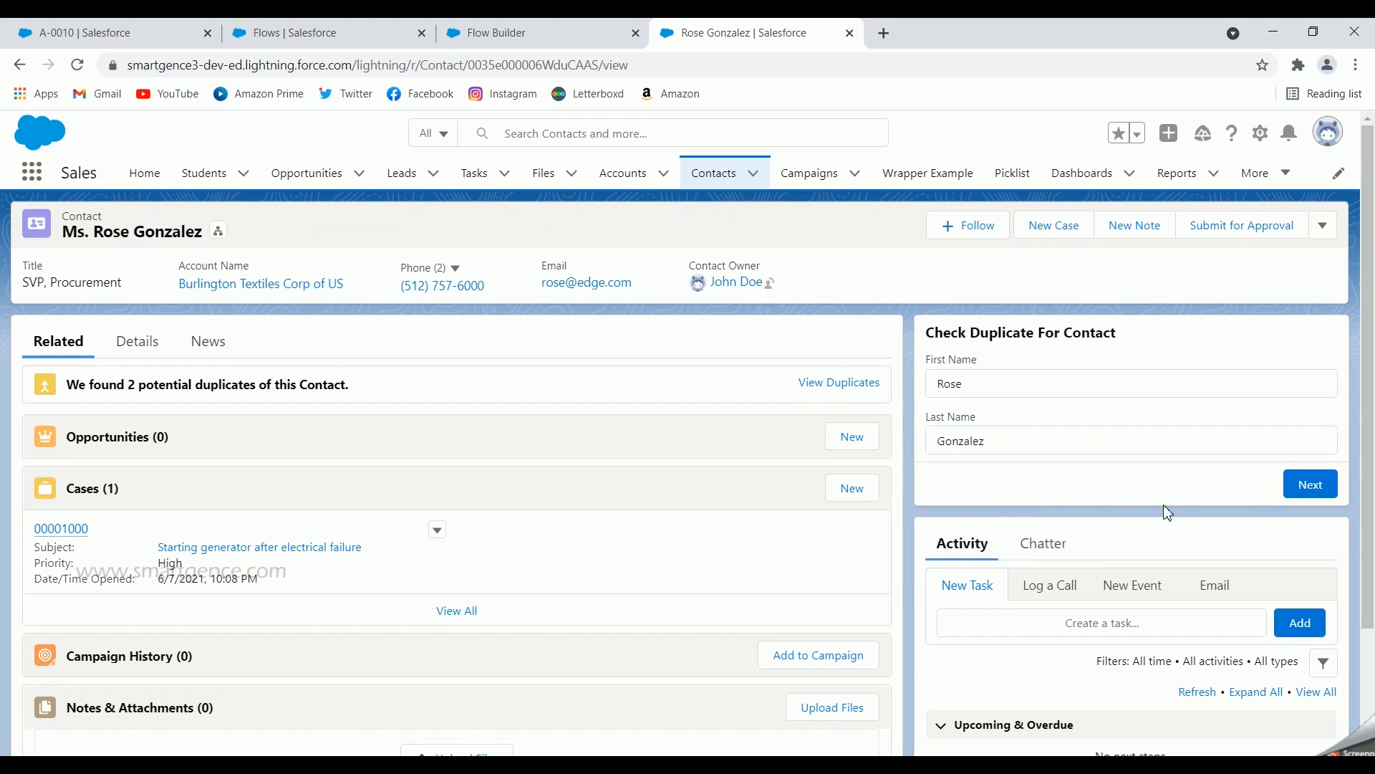
- Review the flow's Check Decision outcome condition and the Error Display screen's message against the entered contact name
{"action": "left_click", "coordinate": [502, 32]}
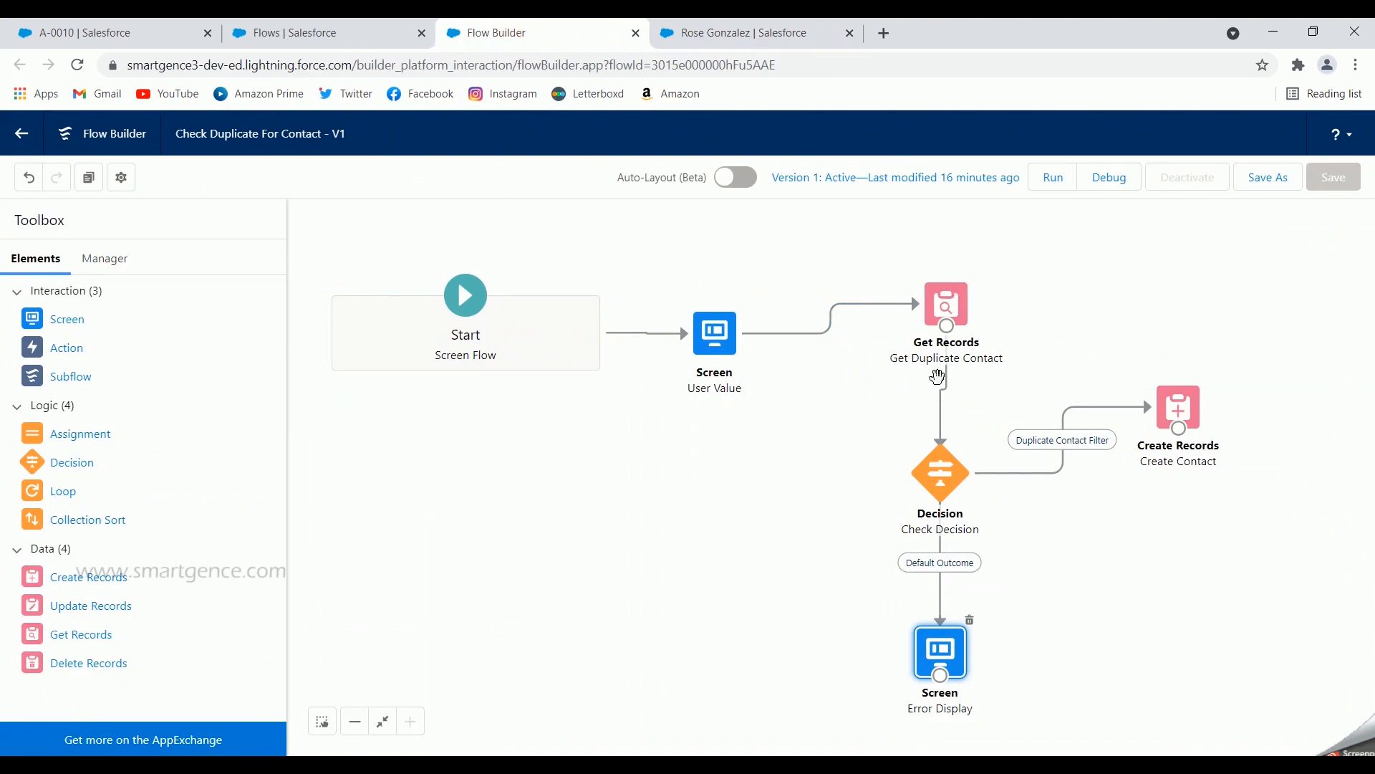
{"action": "left_click", "coordinate": [752, 33]}
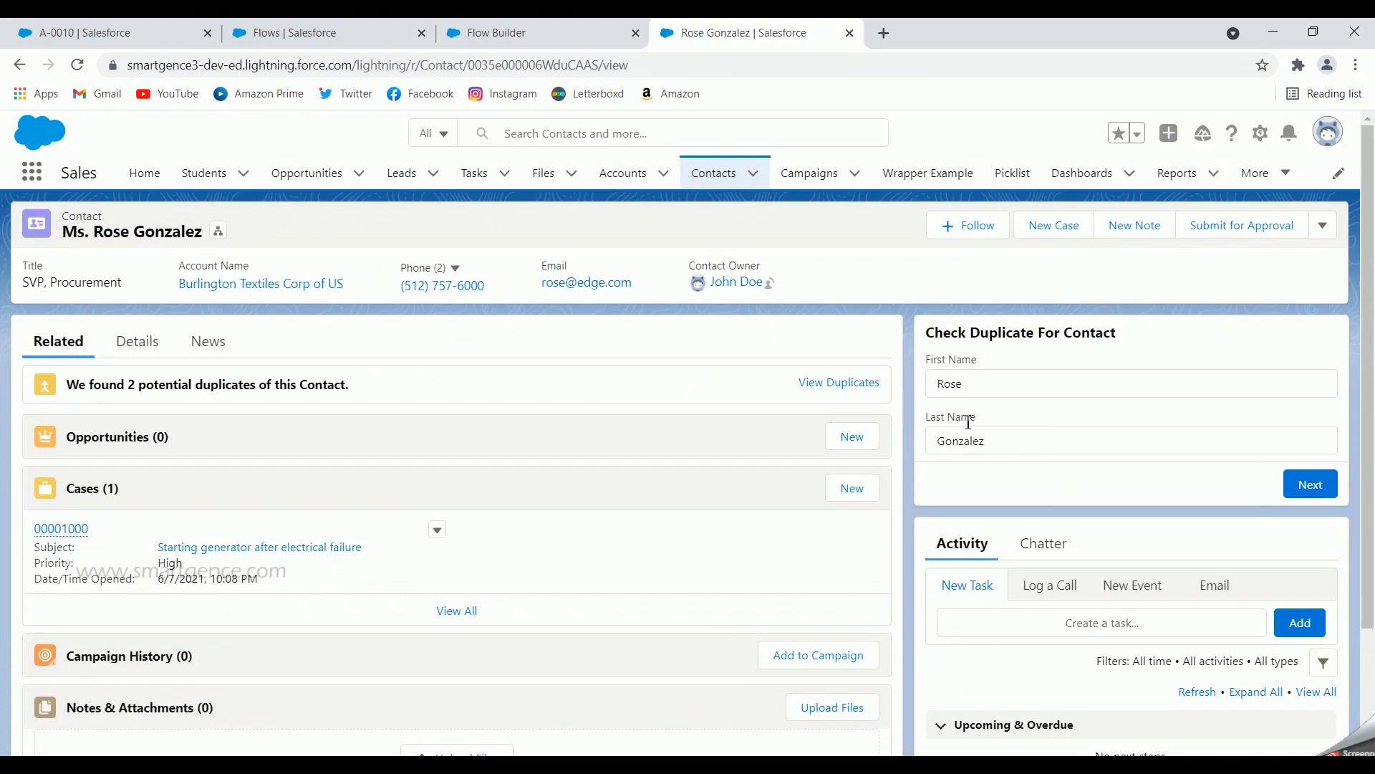
{"action": "left_click", "coordinate": [1002, 453]}
{"action": "left_click", "coordinate": [959, 485]}
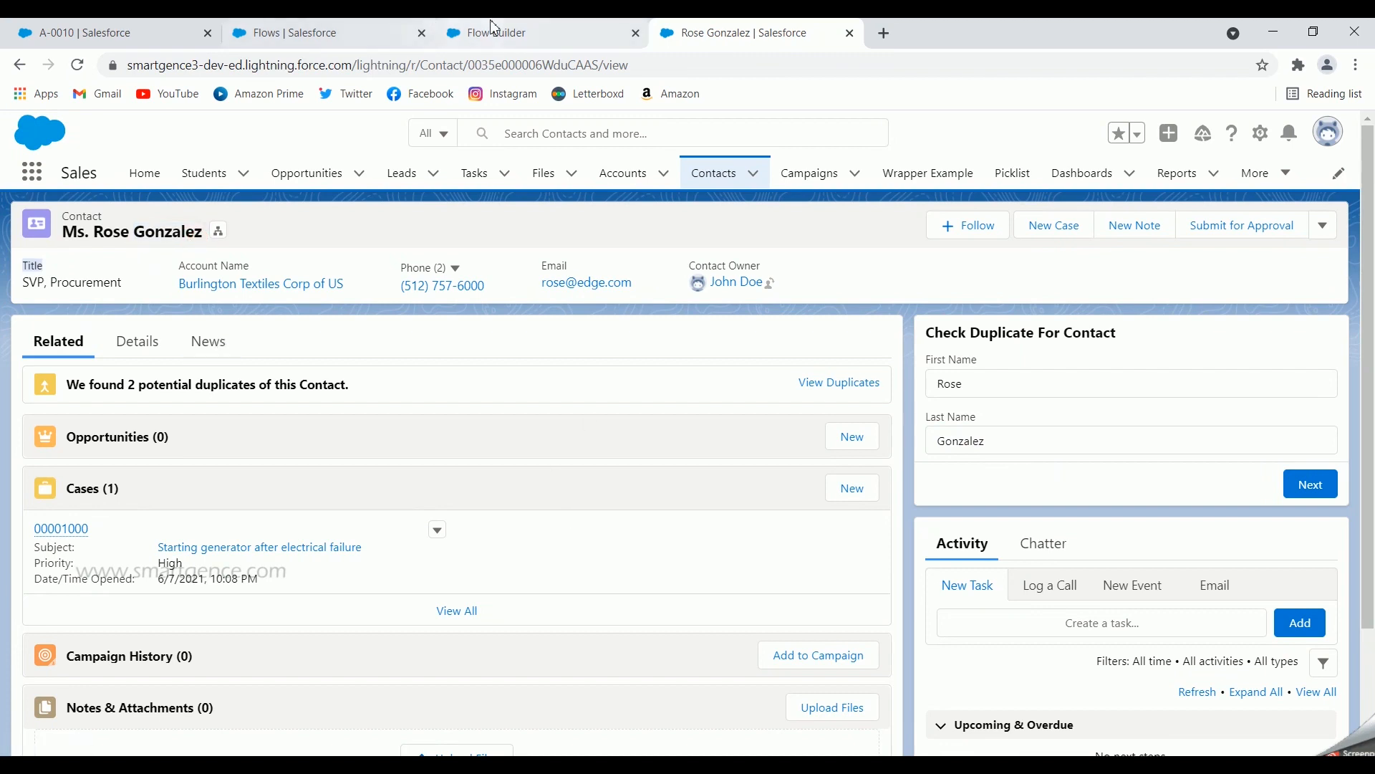
{"action": "left_click", "coordinate": [434, 31]}
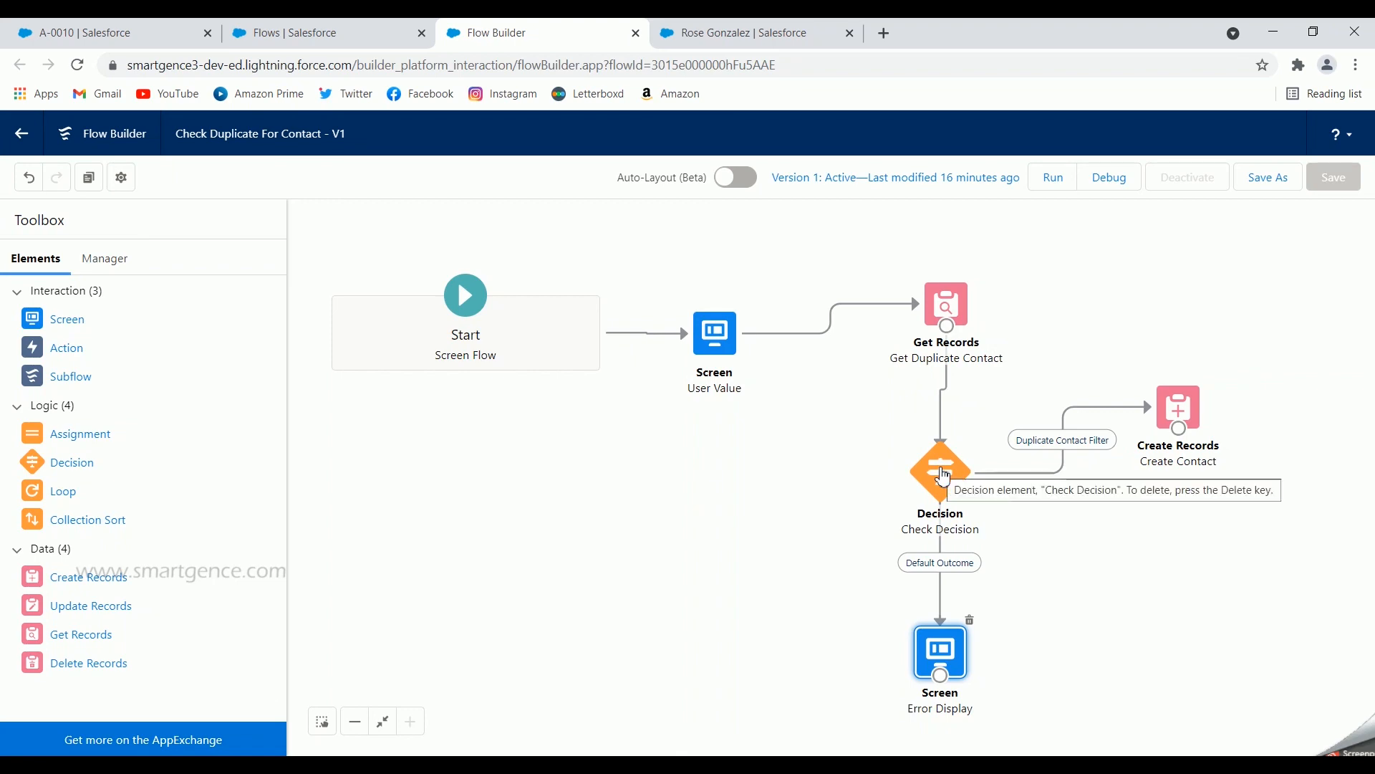
{"action": "double_click", "coordinate": [943, 476]}
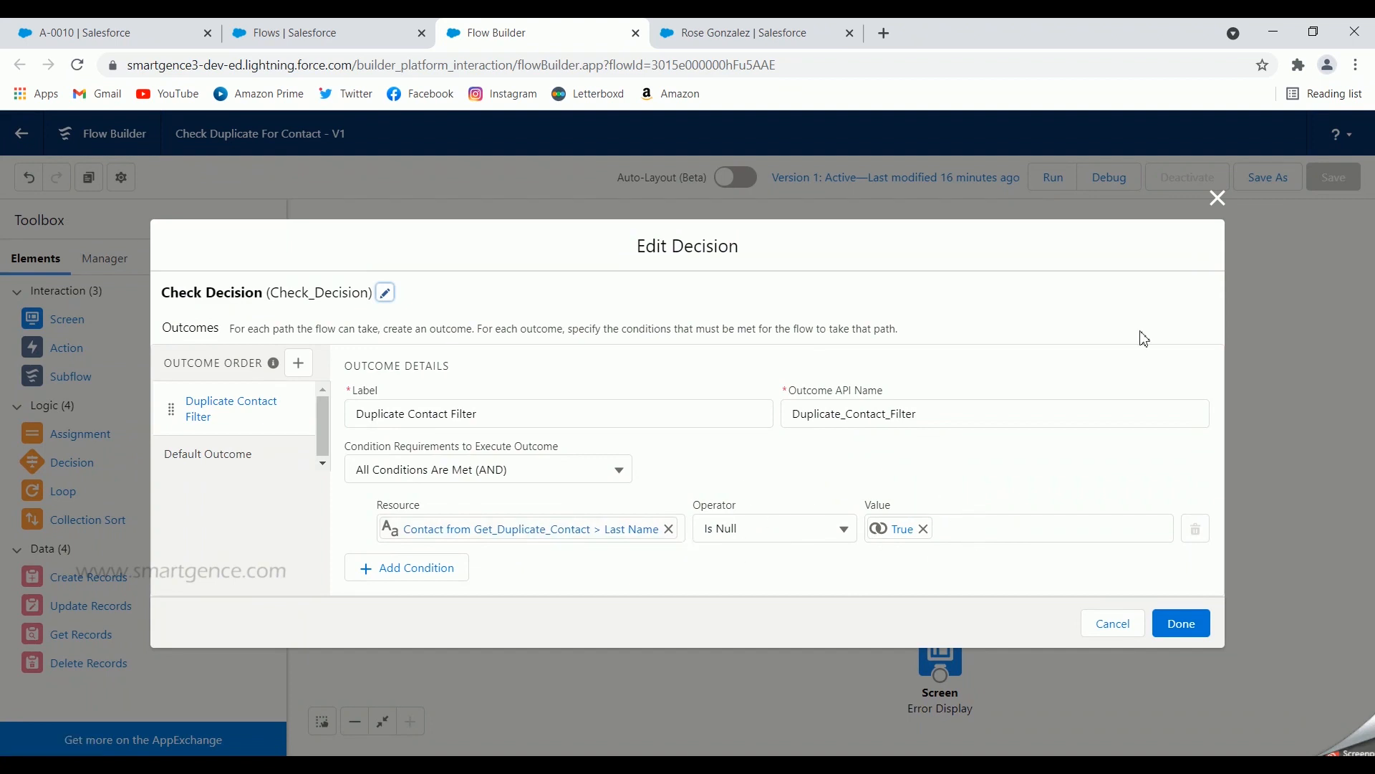
{"action": "left_click", "coordinate": [1218, 198]}
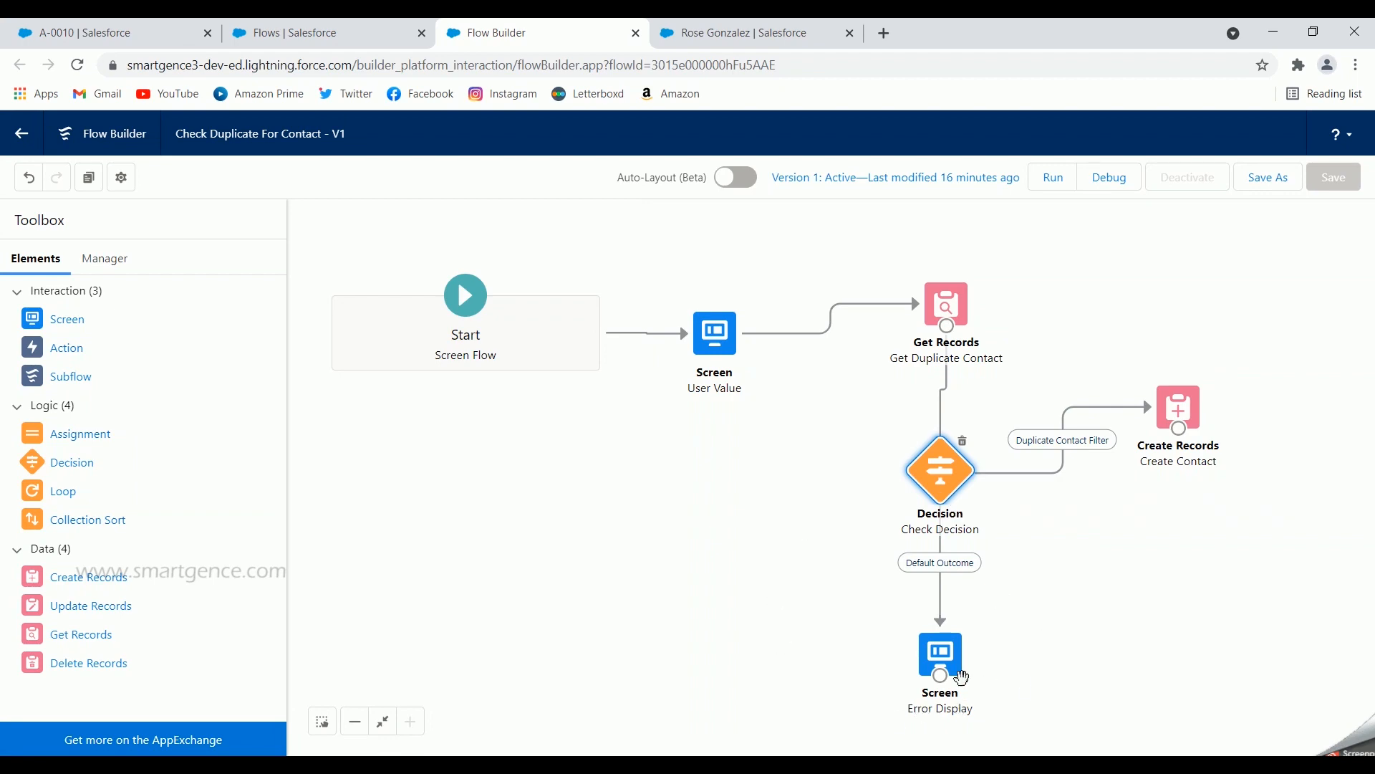
{"action": "left_click", "coordinate": [951, 653]}
{"action": "double_click", "coordinate": [950, 653]}
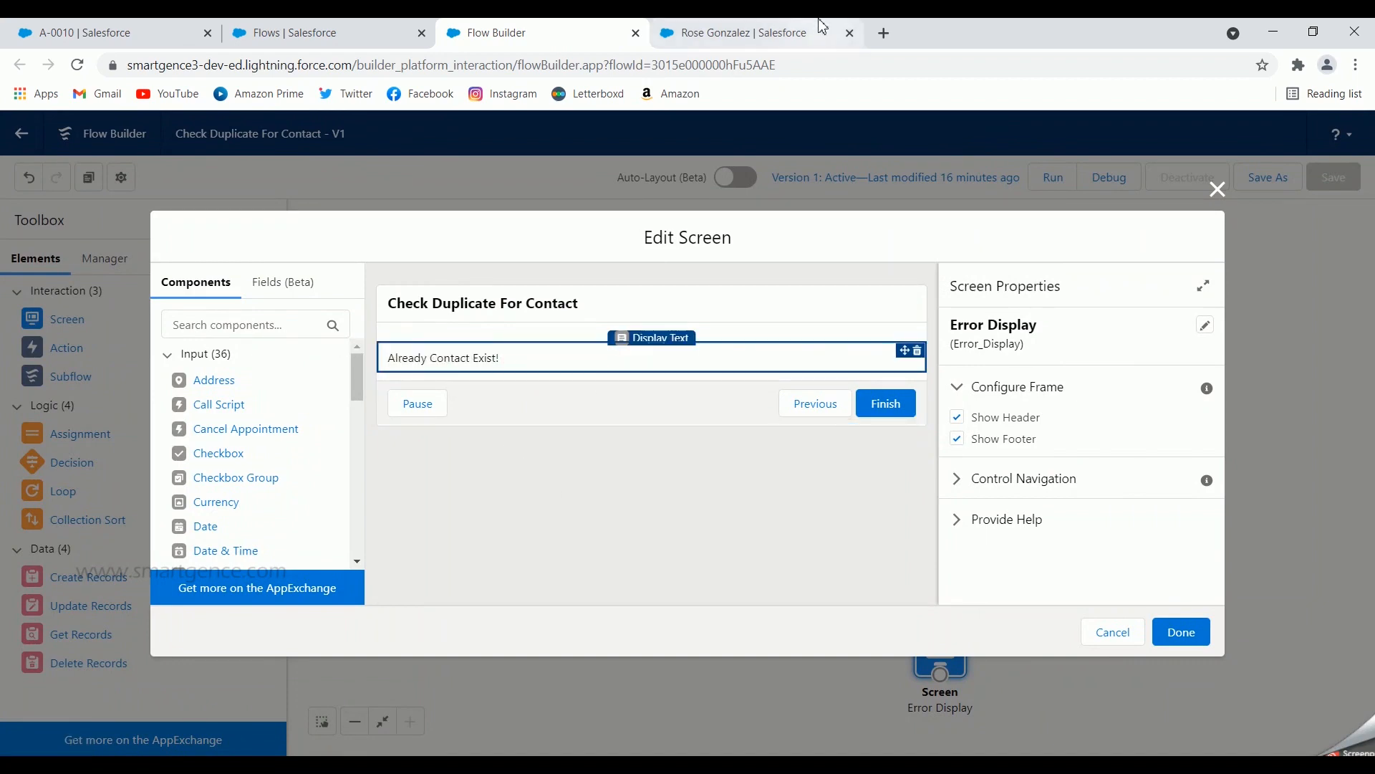
- Submit the existing contact's name in the duplicate check, examine the resulting message and finish the flow
{"action": "left_click", "coordinate": [782, 30]}
{"action": "left_click", "coordinate": [1289, 494]}
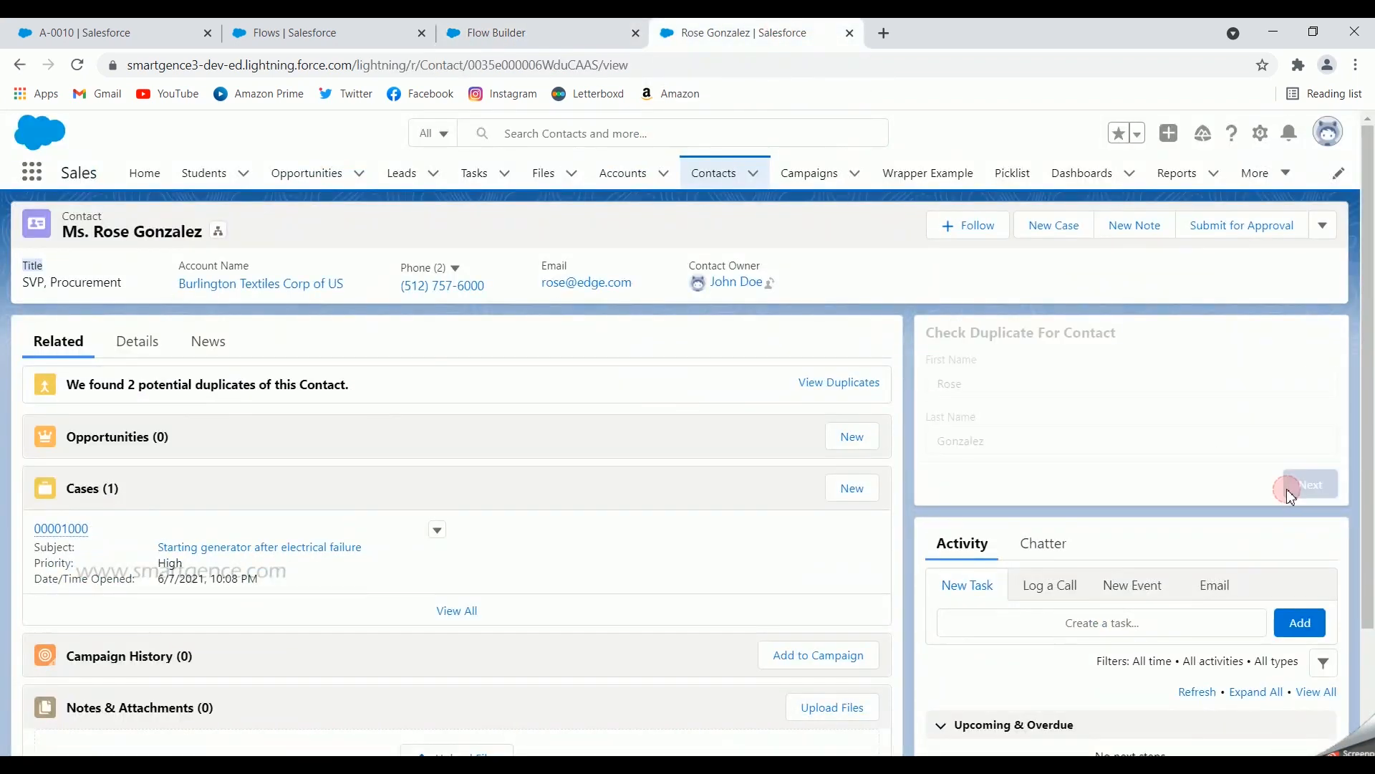
{"action": "left_click_drag", "start_coordinate": [1053, 362], "coordinate": [928, 365]}
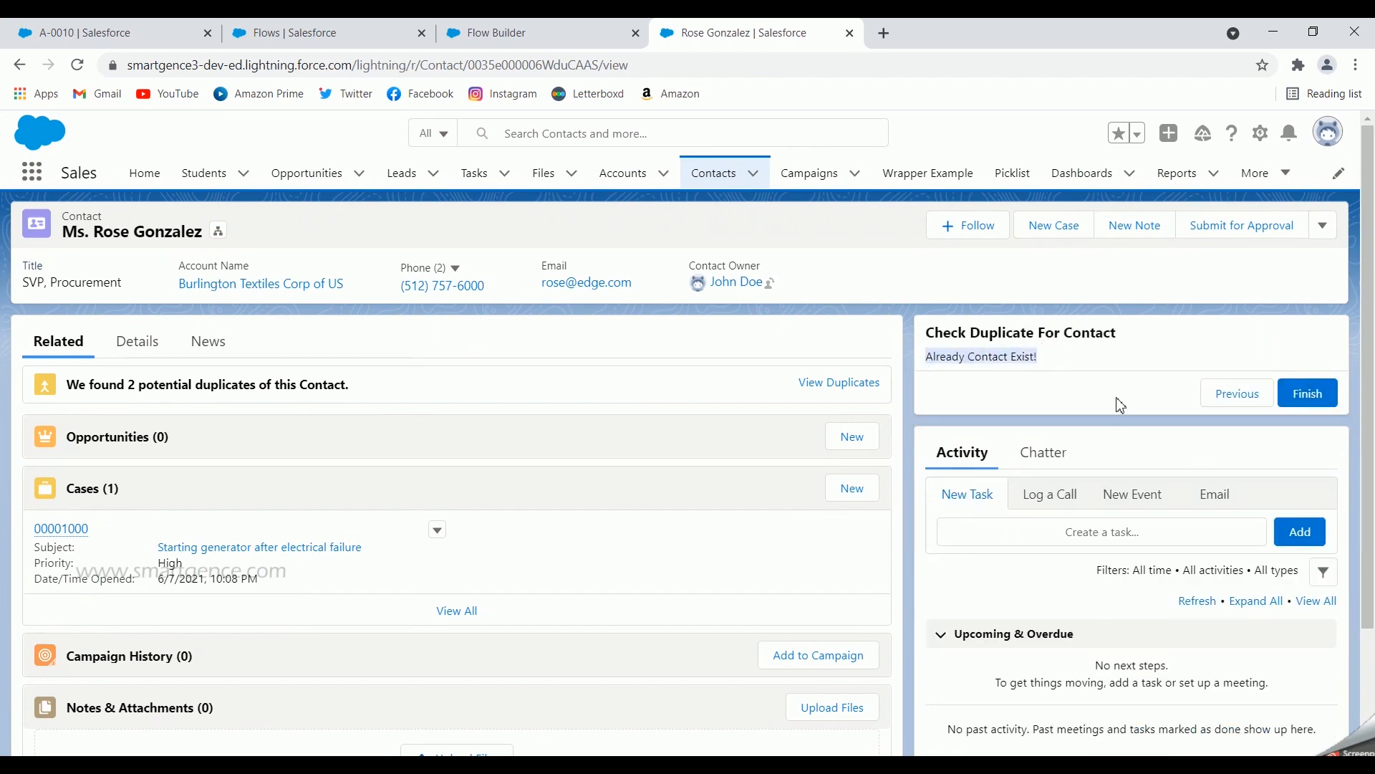
{"action": "left_click", "coordinate": [1314, 400]}
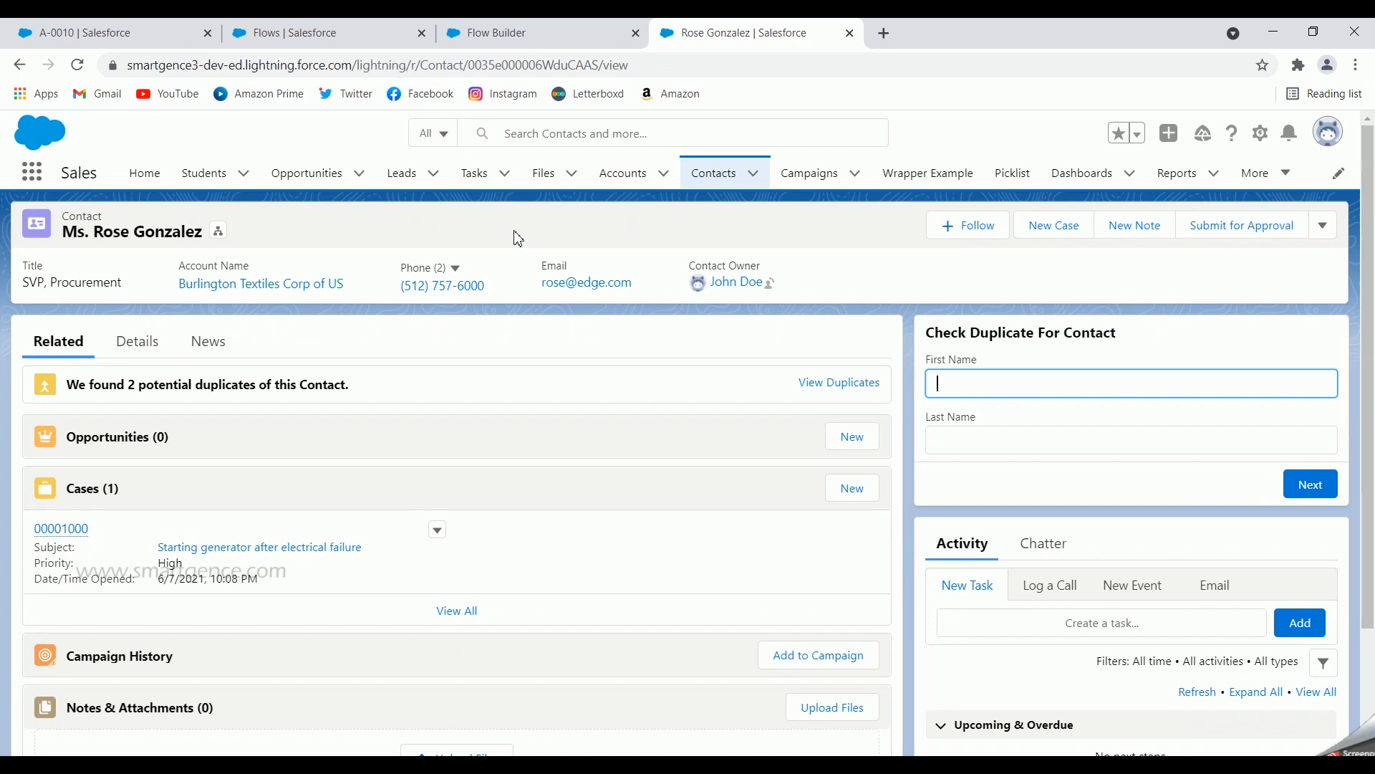
- Return to the flow, close the Error Display screen editor and review the Create Contact element
{"action": "left_click", "coordinate": [496, 33]}
{"action": "left_click", "coordinate": [1207, 191]}
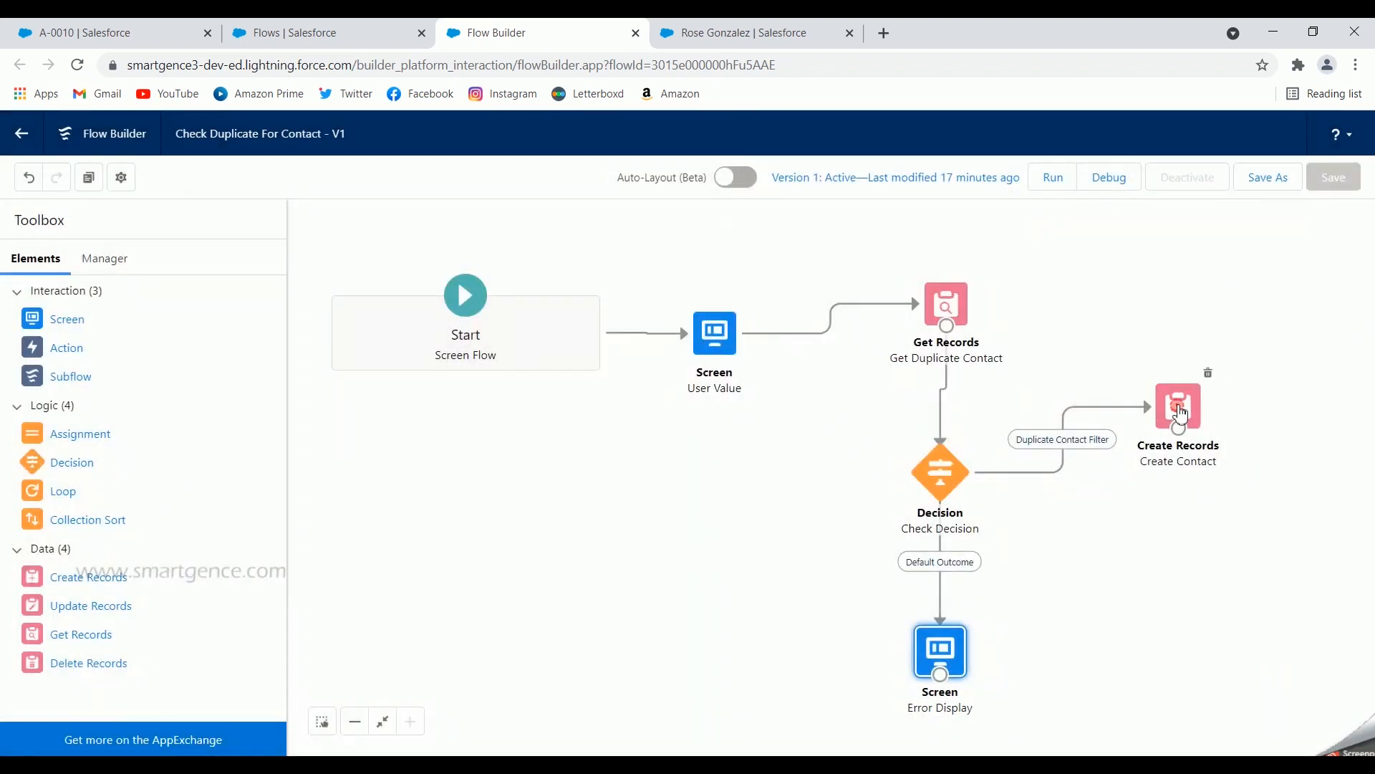
{"action": "double_click", "coordinate": [1180, 405]}
{"action": "left_click", "coordinate": [1057, 132]}
- Enter a new contact's first and last names in the Check Duplicate For Contact form and submit it
{"action": "left_click", "coordinate": [787, 37]}
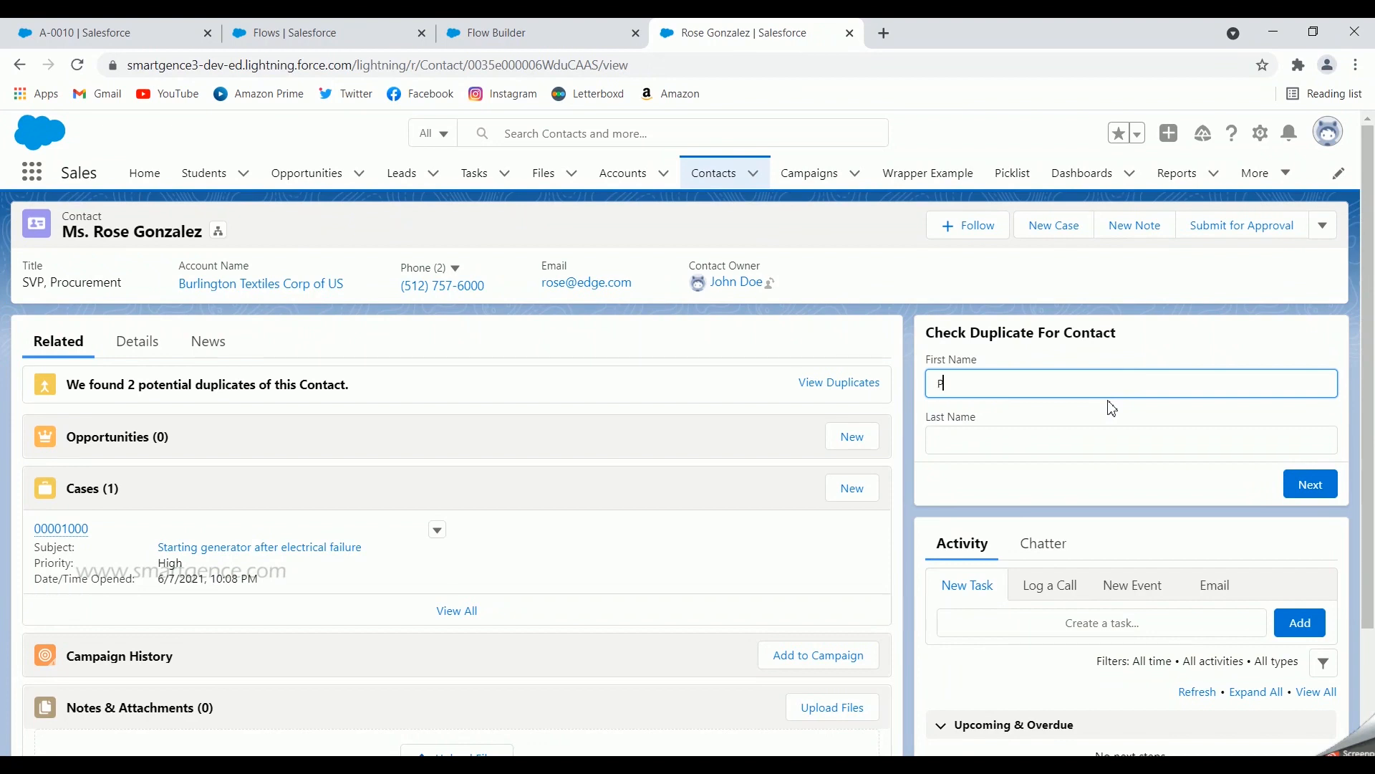
{"action": "left_click", "coordinate": [1074, 440]}
{"action": "type", "text": "Beasel"}
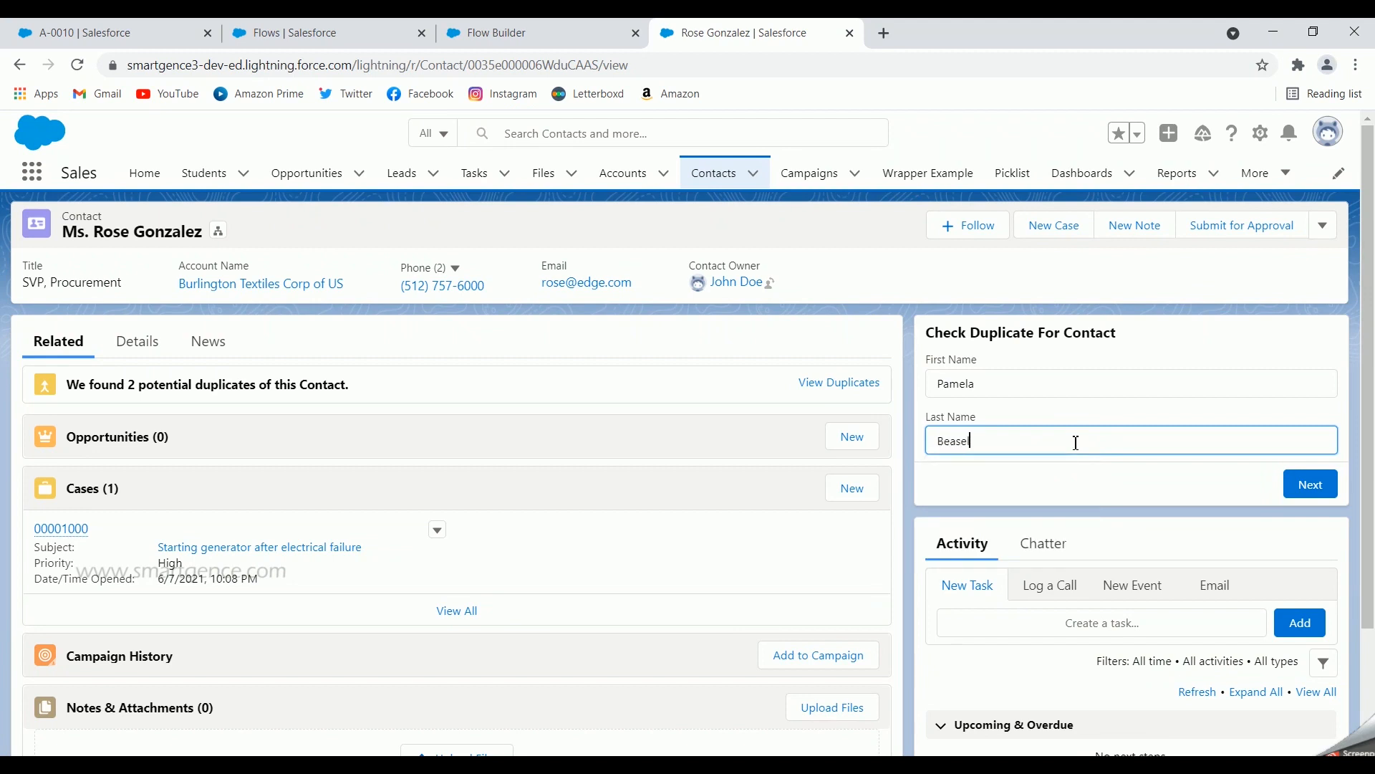
{"action": "type", "text": "y"}
{"action": "left_click", "coordinate": [1303, 485]}
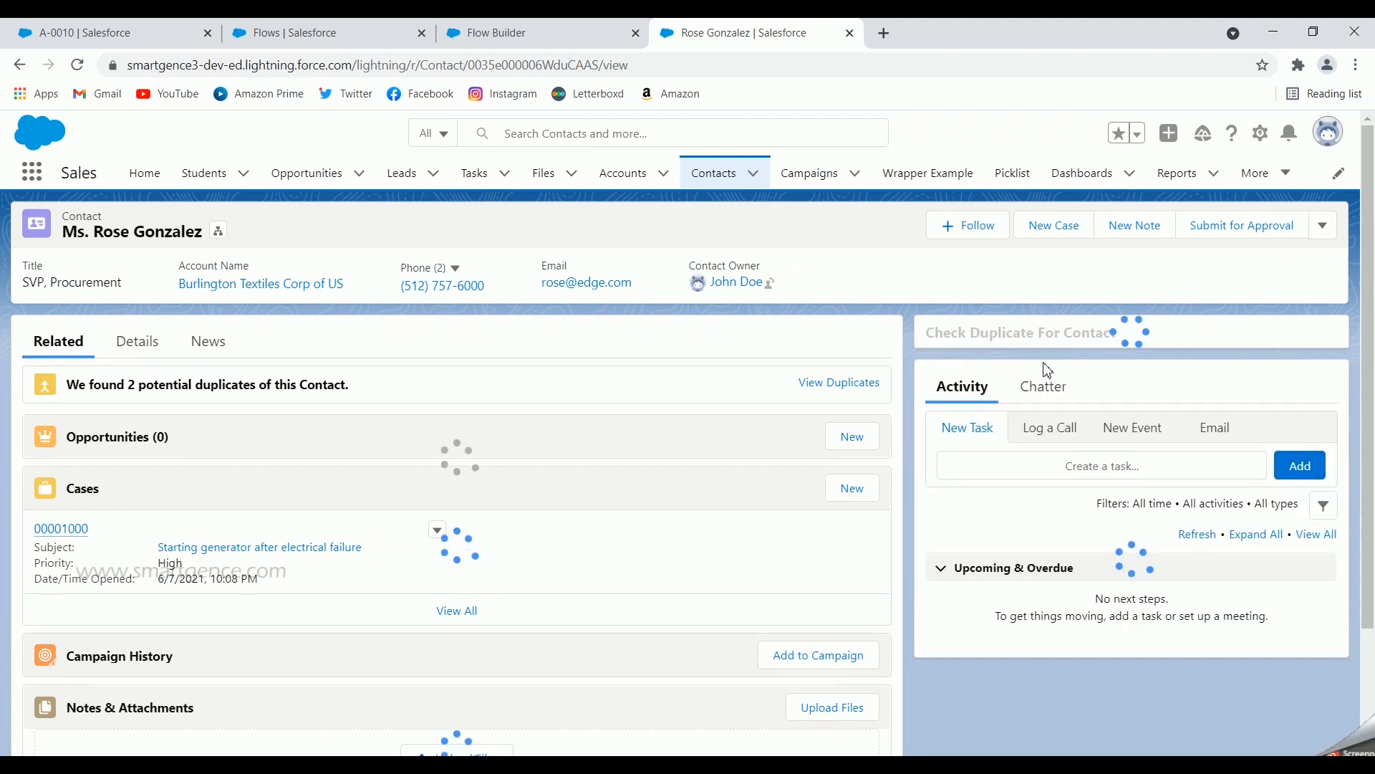
- Open the newly created contact's record from the Contacts list and compare it with the flow's paths in Flow Builder
{"action": "left_click", "coordinate": [719, 179]}
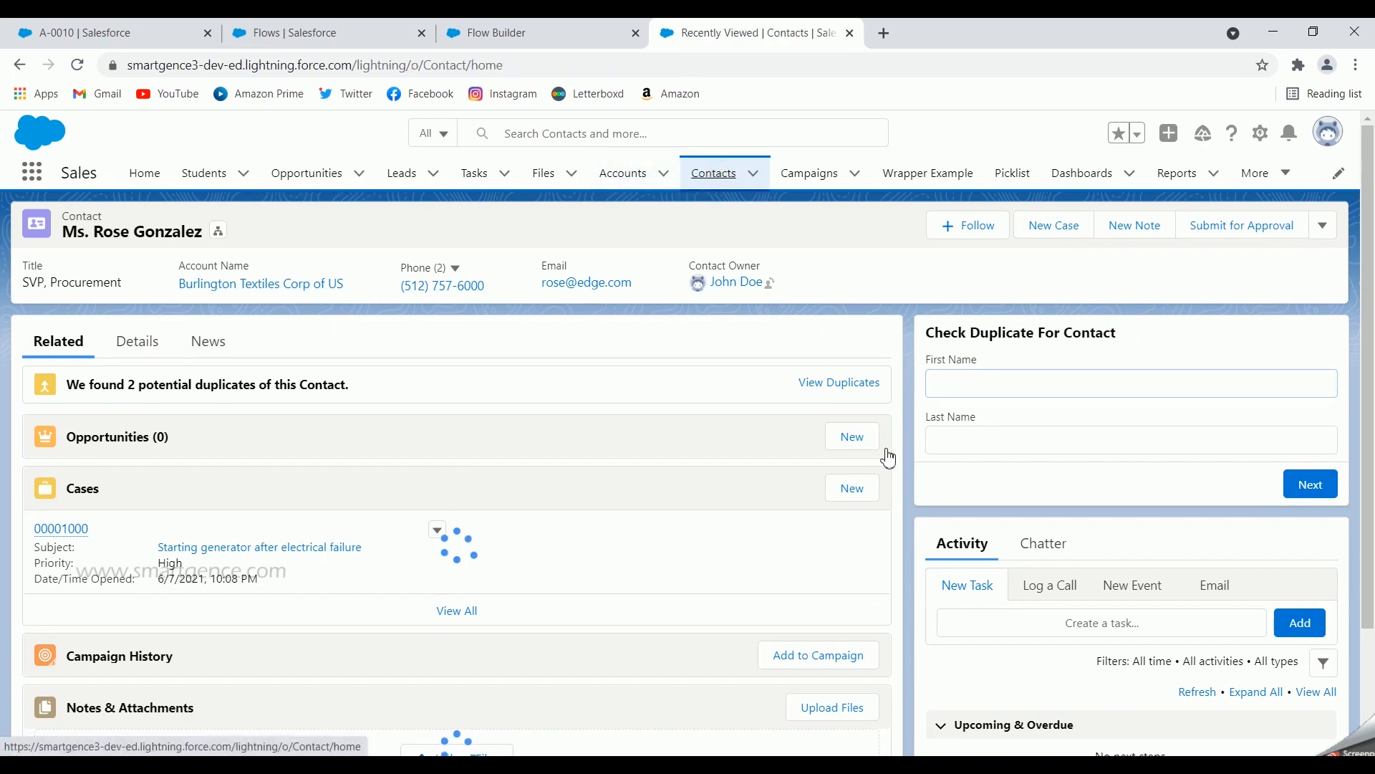
{"action": "left_click", "coordinate": [157, 324]}
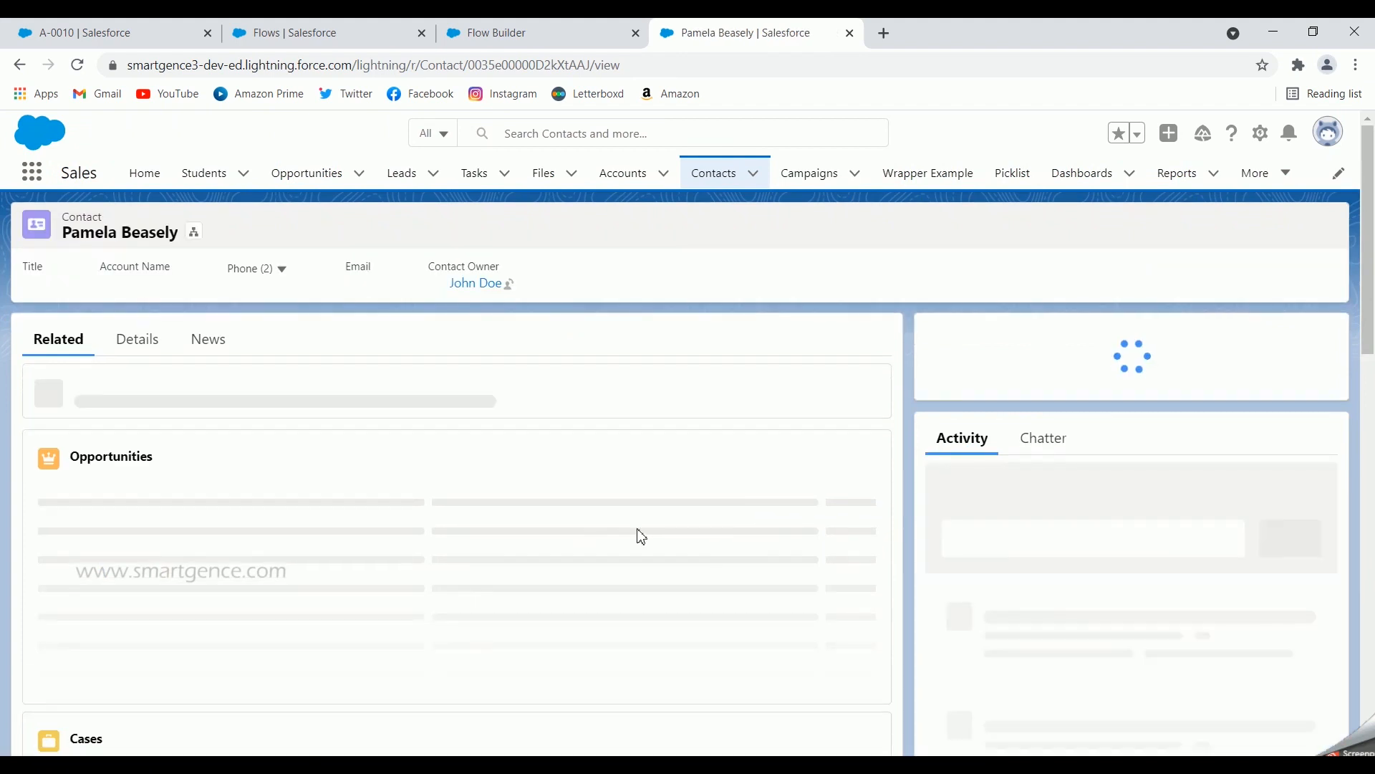
{"action": "left_click", "coordinate": [501, 29]}
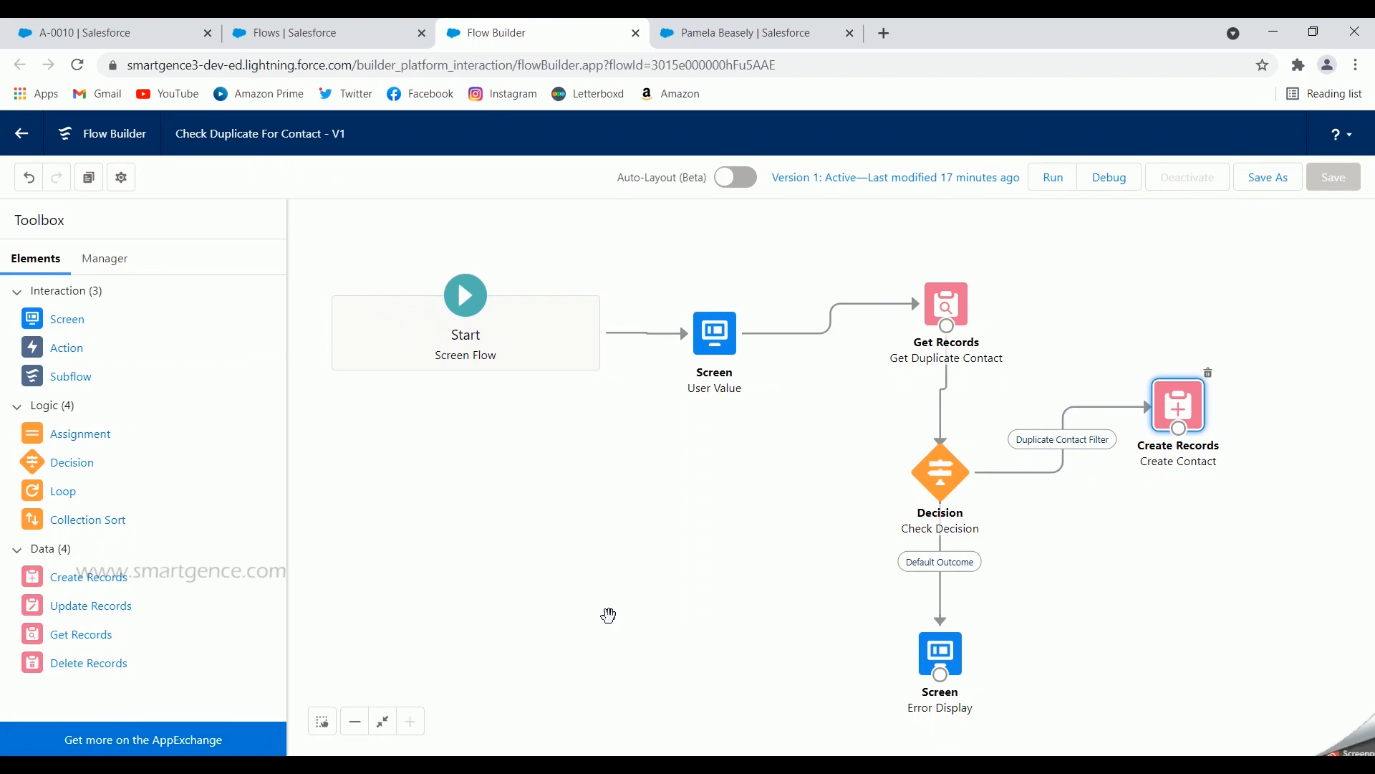
{"action": "left_click", "coordinate": [684, 31]}
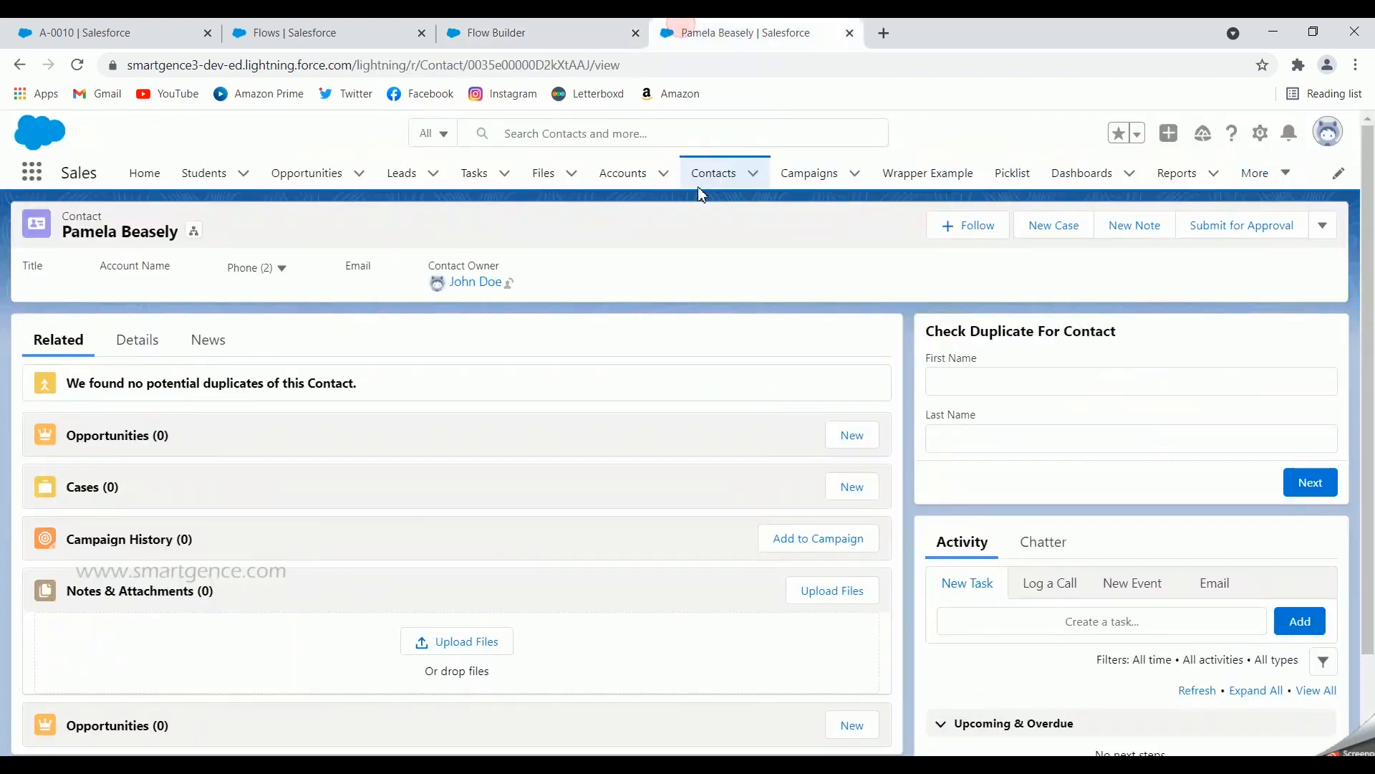
{"action": "left_click", "coordinate": [550, 30]}
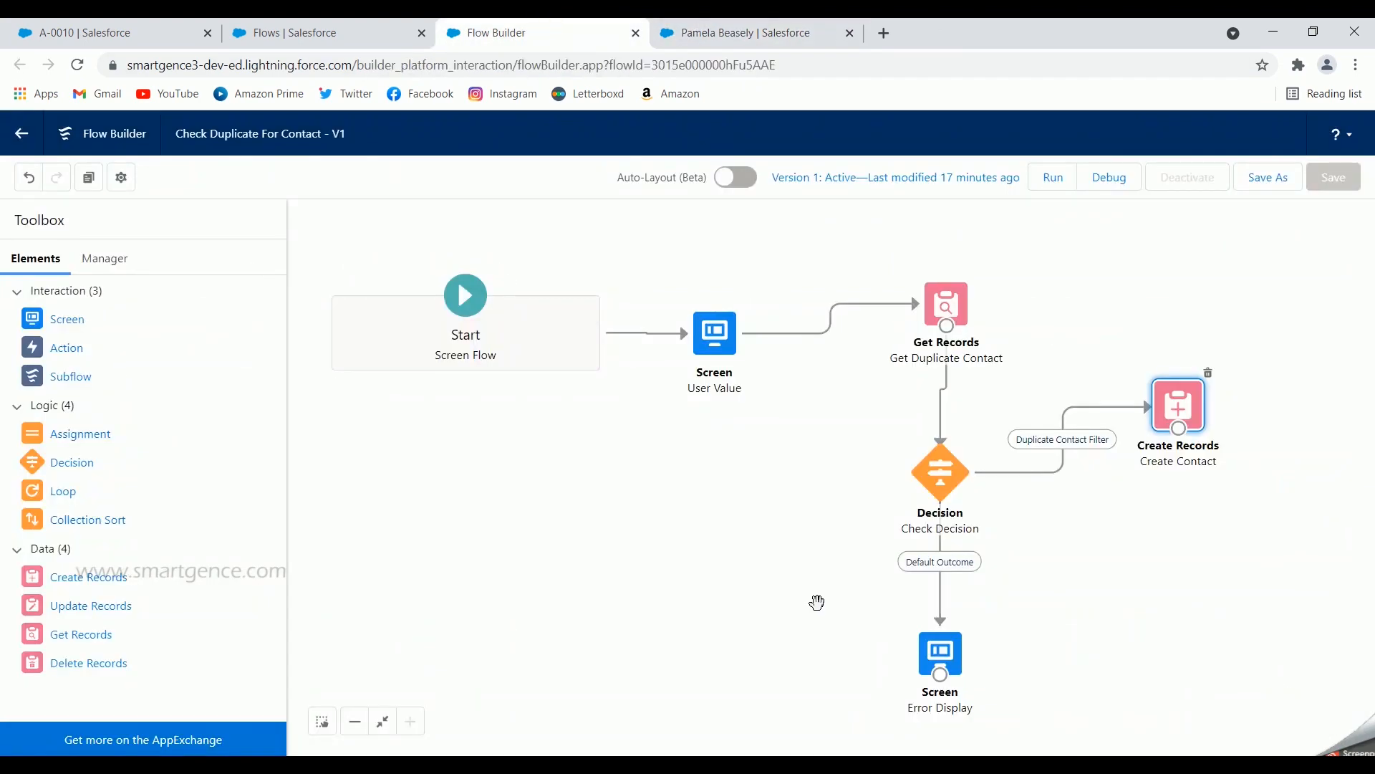